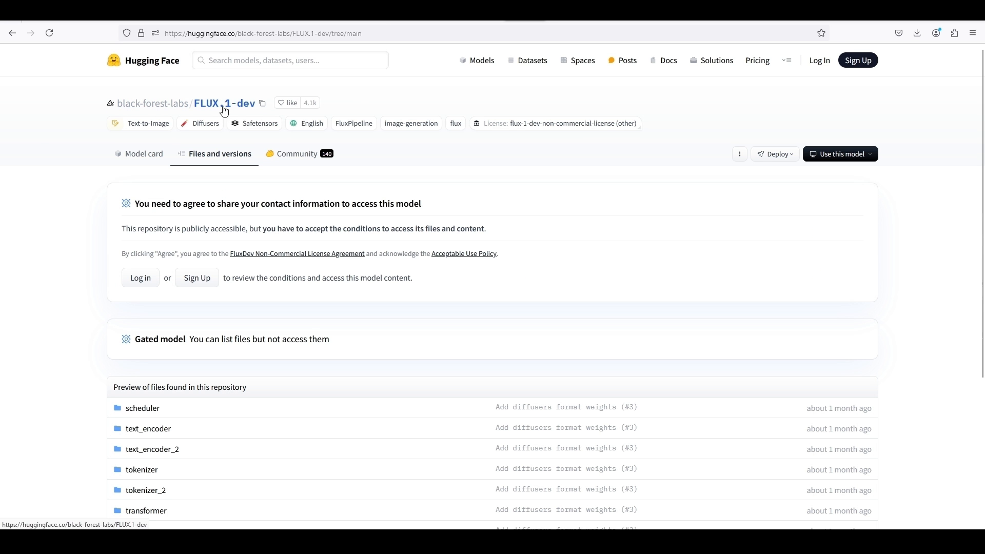
- Look through the FLUX.1-dev repository files and check the choices for VAE / Text Encoder in the web UI
scroll(261, 193, "down", 1)
scroll(261, 193, "down", 3)
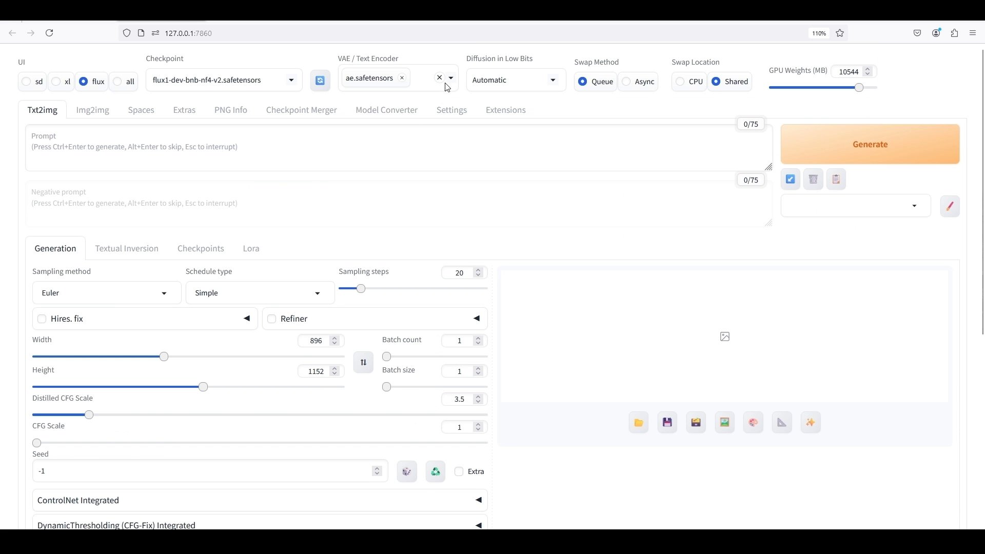
left_click(414, 85)
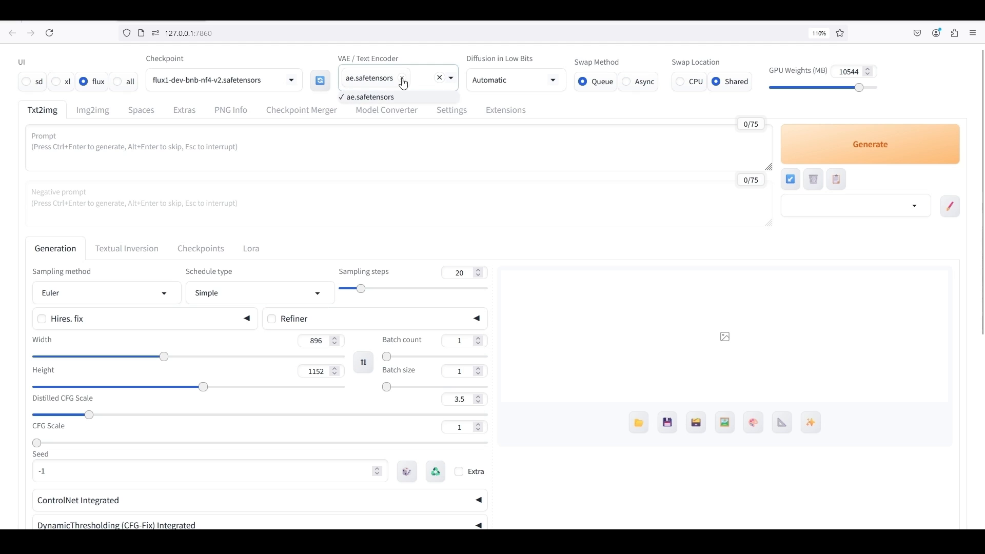
left_click(568, 123)
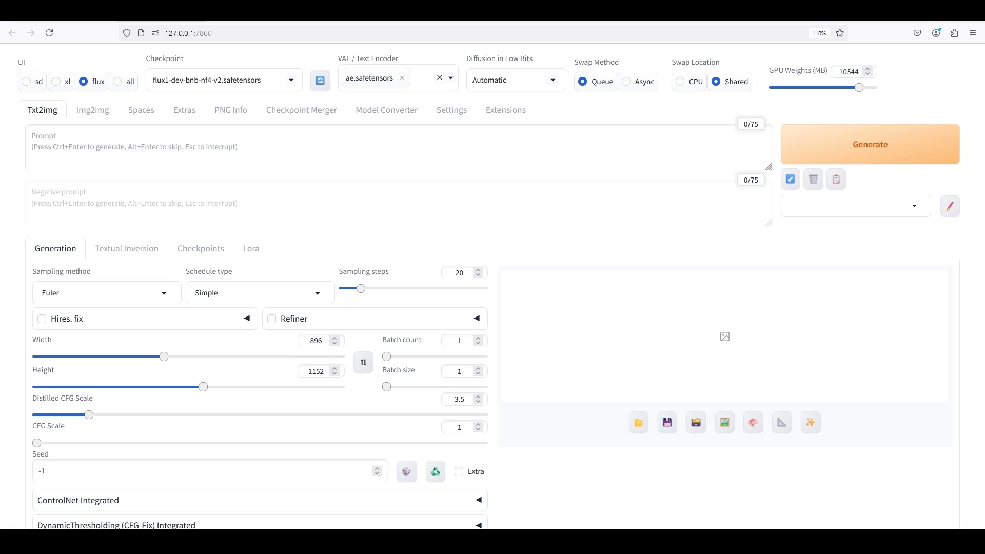
- View the Civitai pages of the Natalie Portman (SDXL + FLUX) and Flux Fantasy Knights LoRAs
left_click(441, 19)
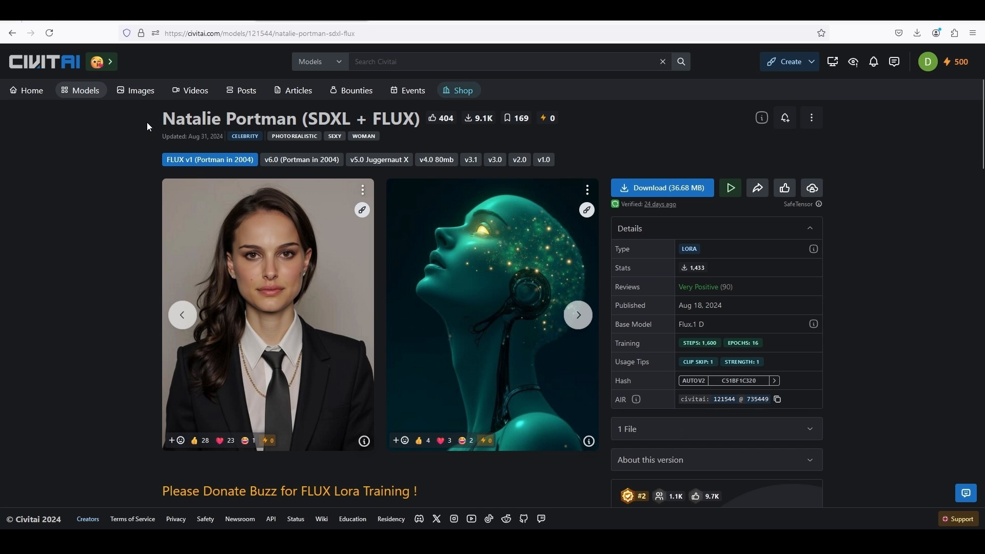
left_click_drag(163, 119, 421, 119)
left_click(189, 19)
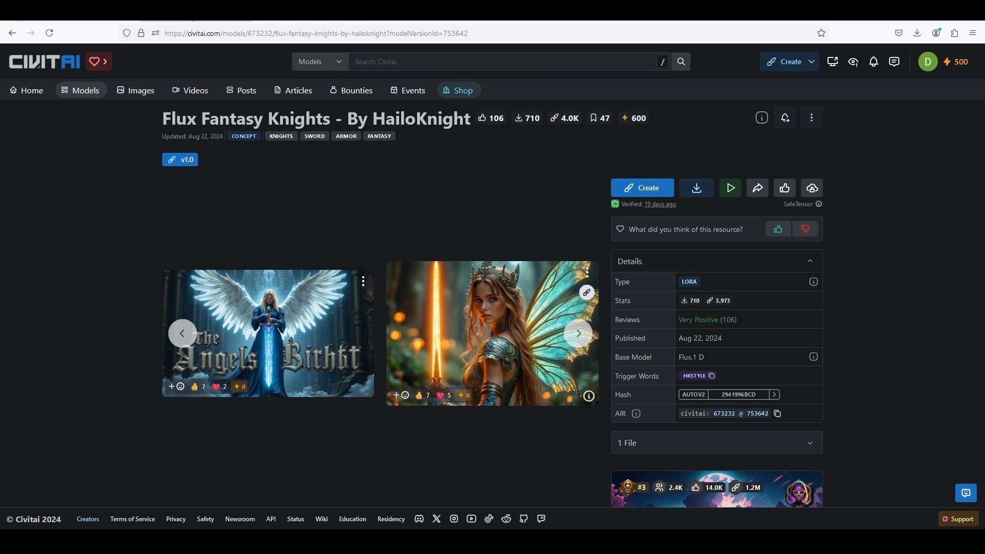
left_click_drag(163, 118, 336, 118)
left_click(90, 127)
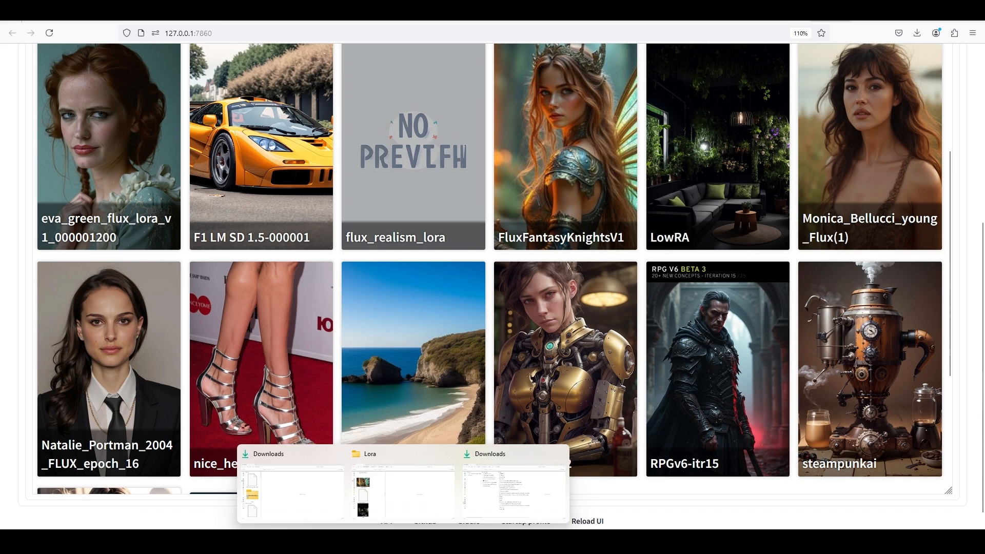
- Switch to the Lora models folder in File Explorer and delete the FluxFantasyKnightsV1 preview image
left_click(395, 508)
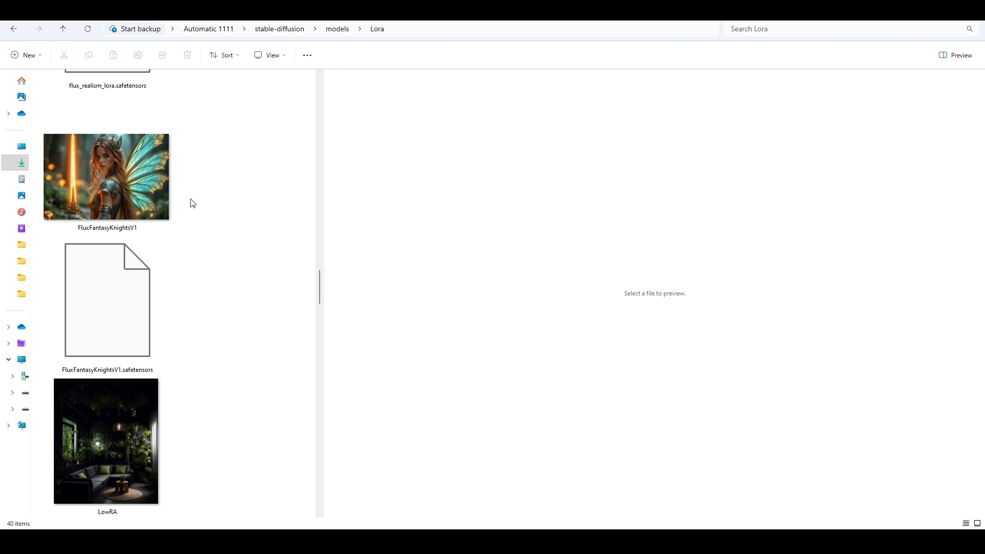
left_click(149, 186)
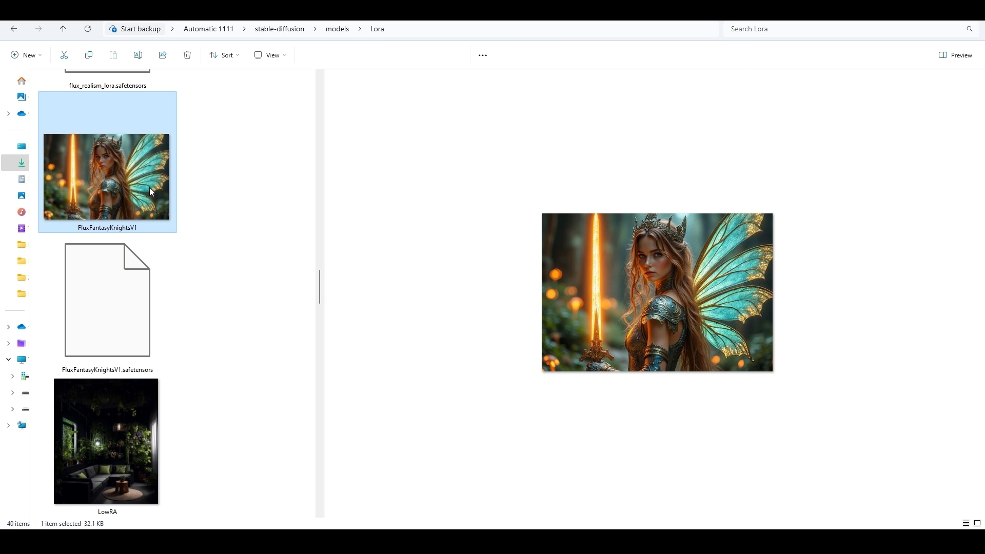
key("Delete")
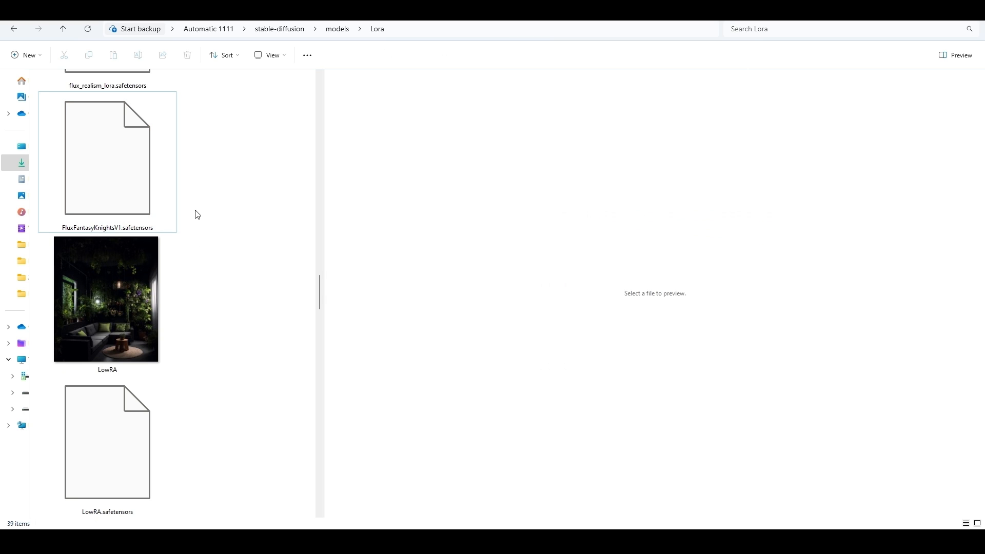
- Switch back to the web UI in the browser and look over the Lora cards
left_click(424, 535)
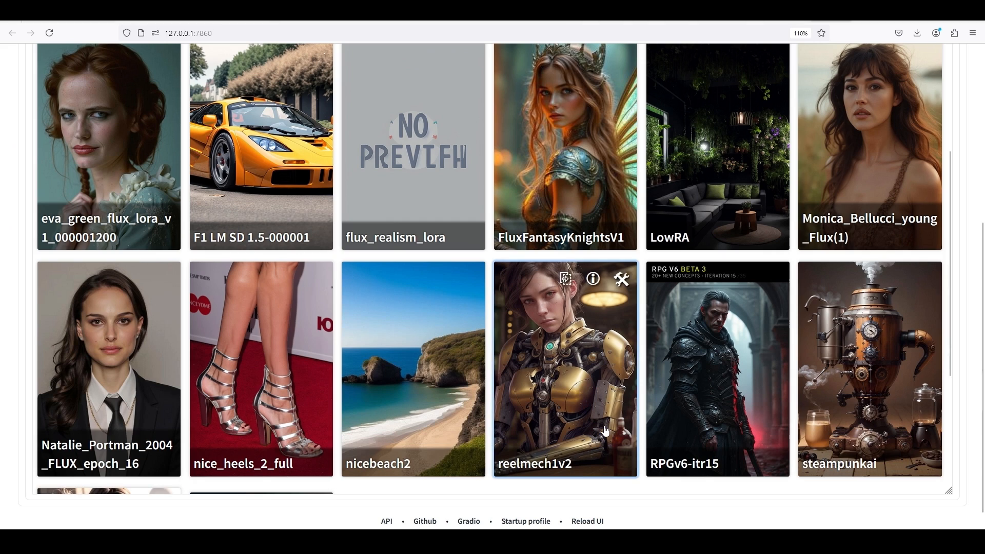
scroll(811, 221, "up", 8)
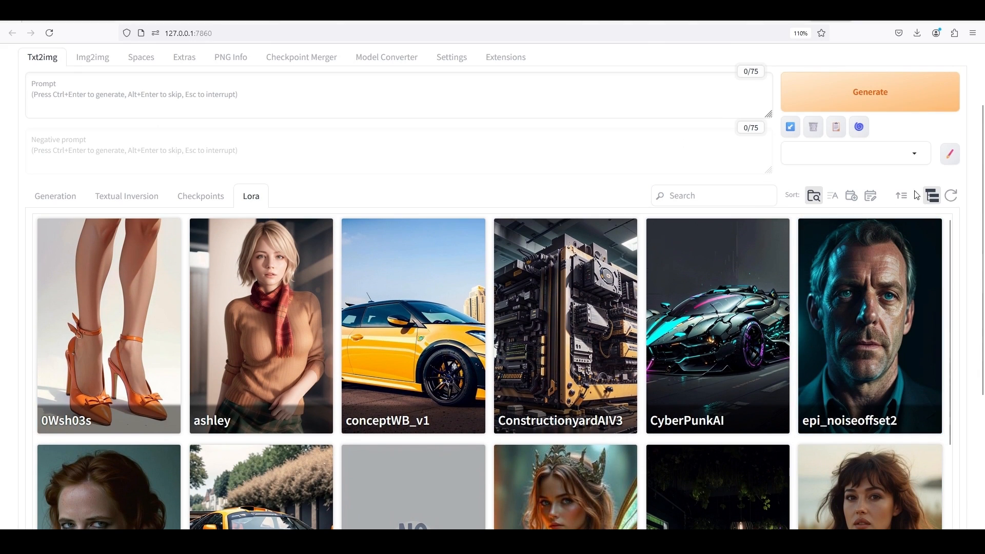
scroll(711, 312, "down", 5)
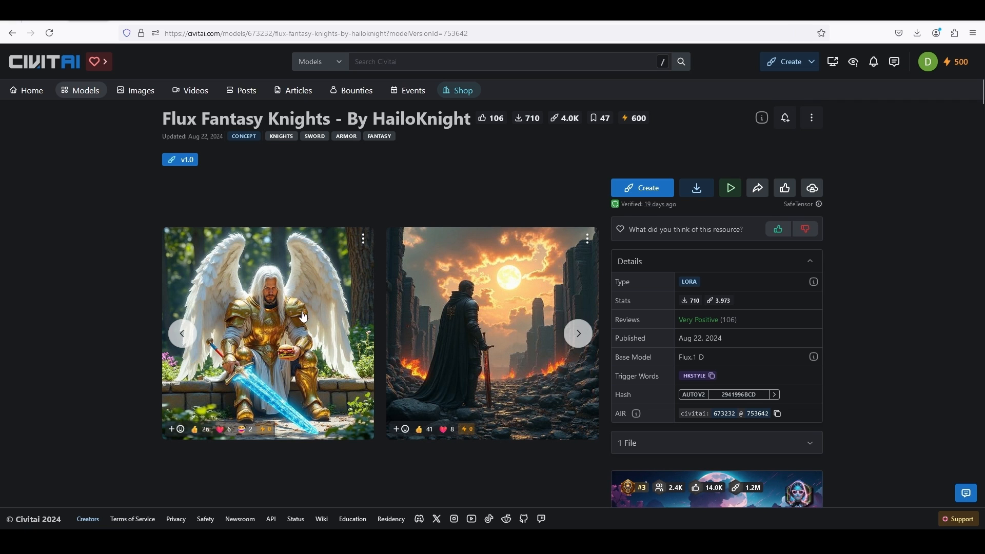
- Save the Flux Fantasy Knights gallery image of the winged woman with the glowing sword to Downloads as IMG_5411
left_click(578, 334)
left_click(578, 333)
left_click(578, 333)
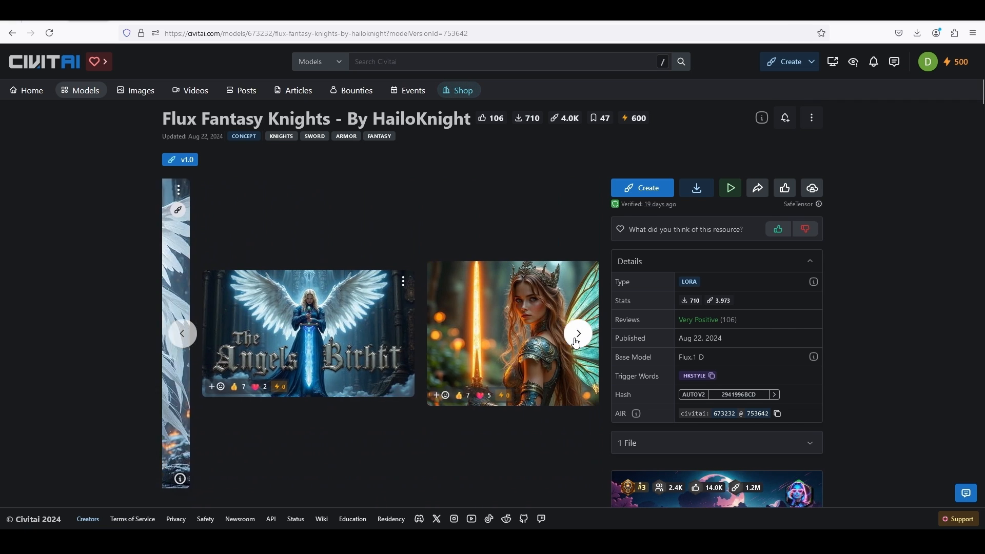
right_click(478, 325)
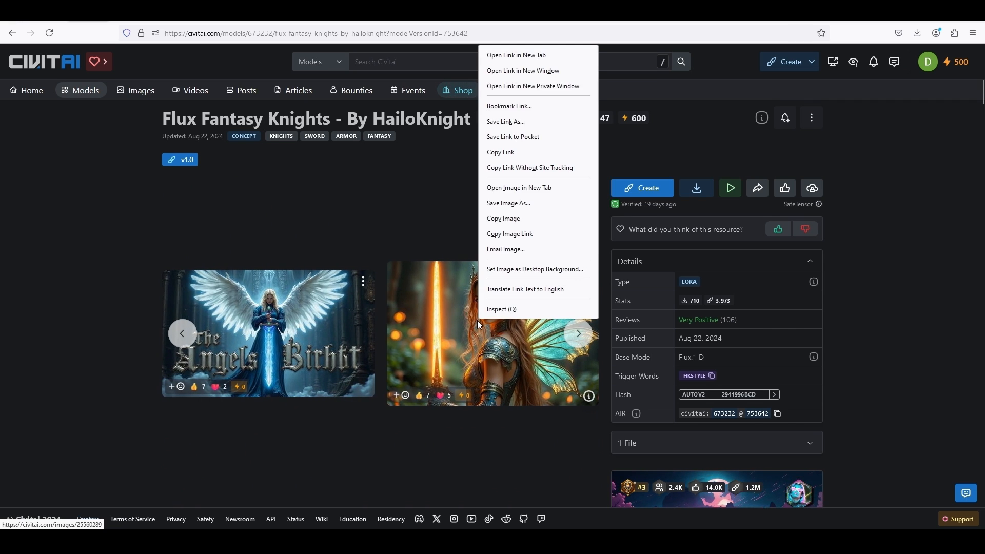
left_click(512, 202)
left_click(410, 261)
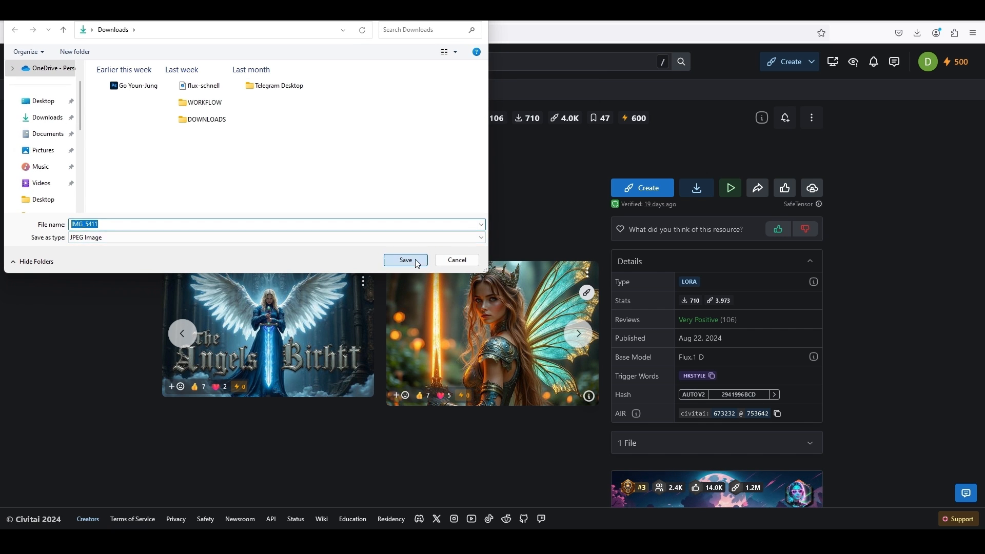
- Switch to the Downloads folder in File Explorer, refresh it and cut the IMG_5411 image
mouse_move(401, 543)
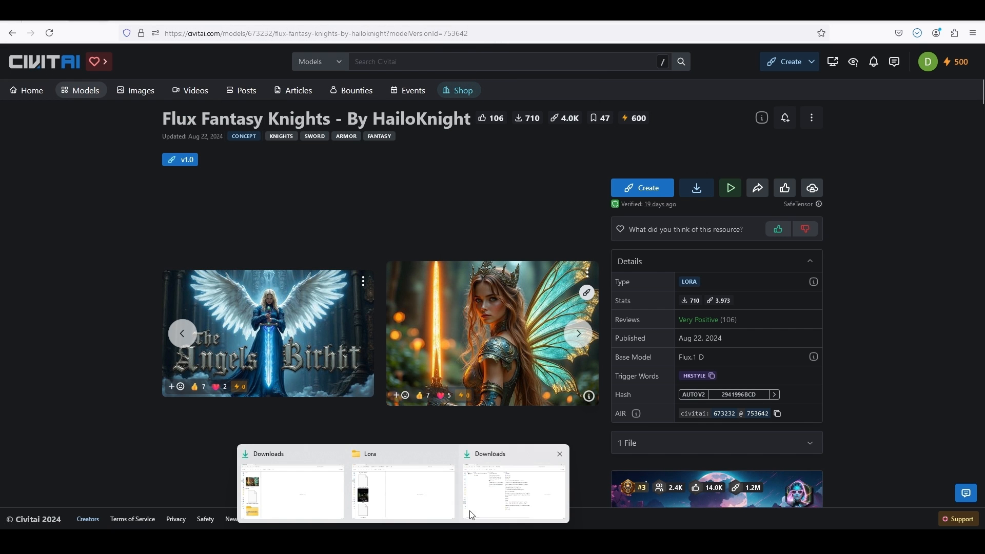
left_click(290, 484)
left_click(89, 29)
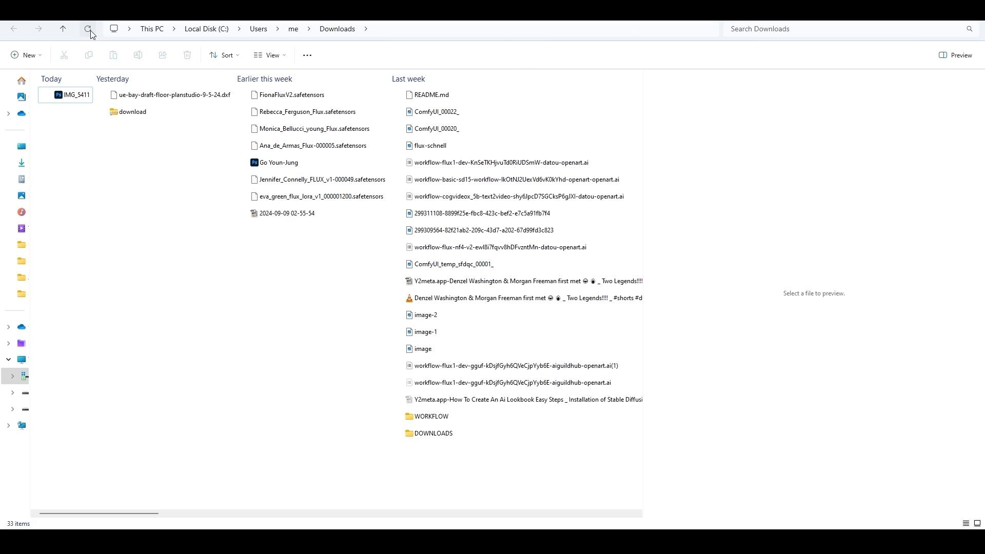
right_click(73, 93)
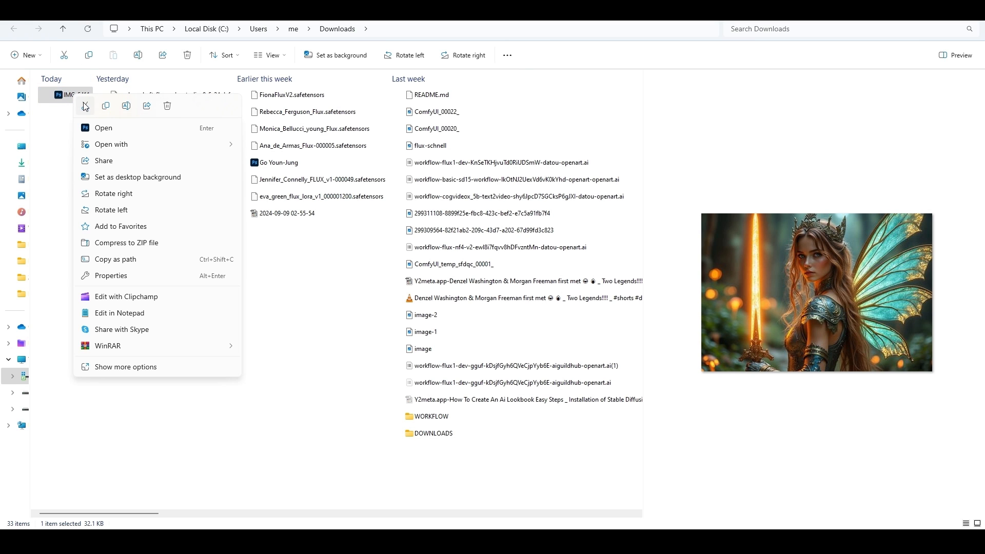
left_click(84, 105)
- Paste the cut image into the Lora folder under Automatic 1111 > stable-diffusion > models
mouse_move(403, 543)
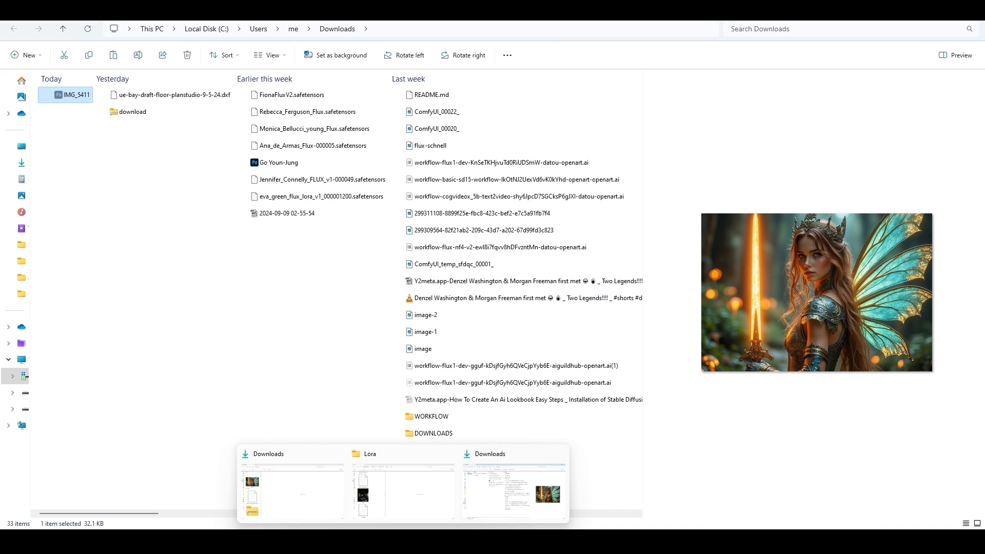
left_click(383, 501)
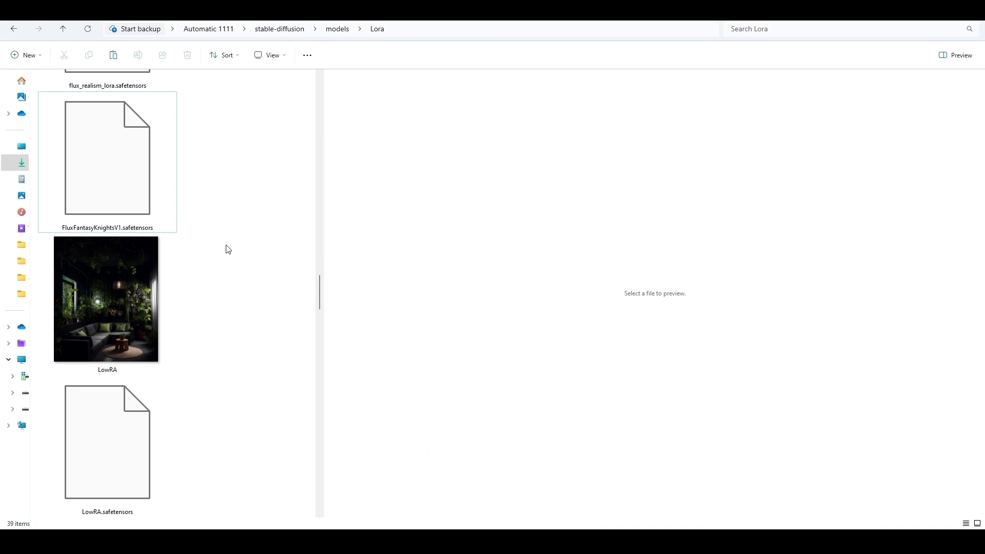
left_click(207, 30)
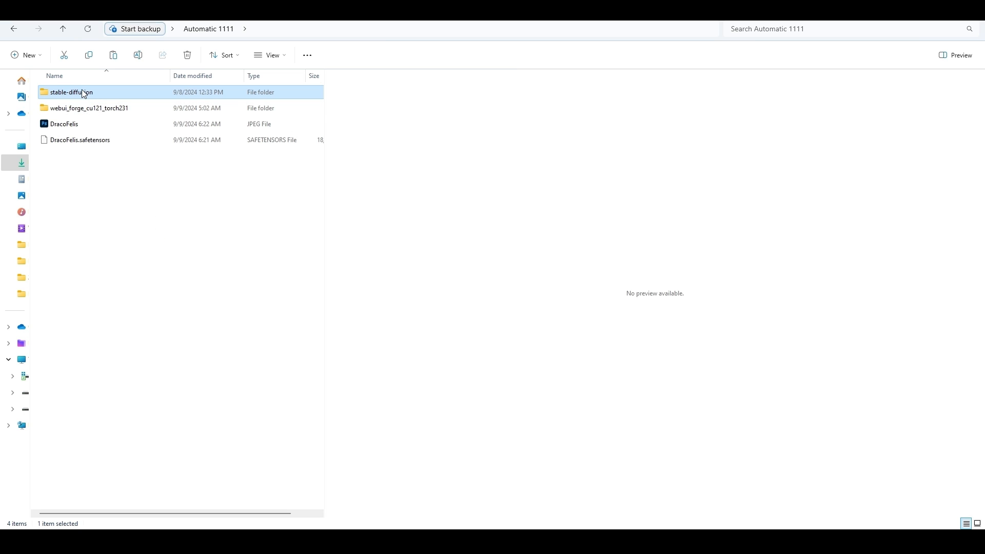
mouse_move(90, 96)
double_click(73, 97)
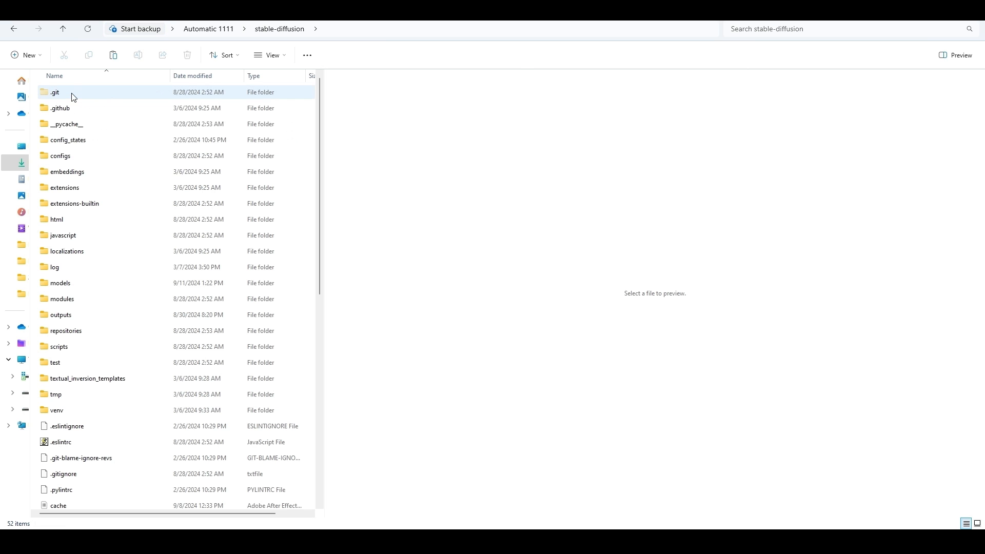
left_click(68, 285)
double_click(69, 285)
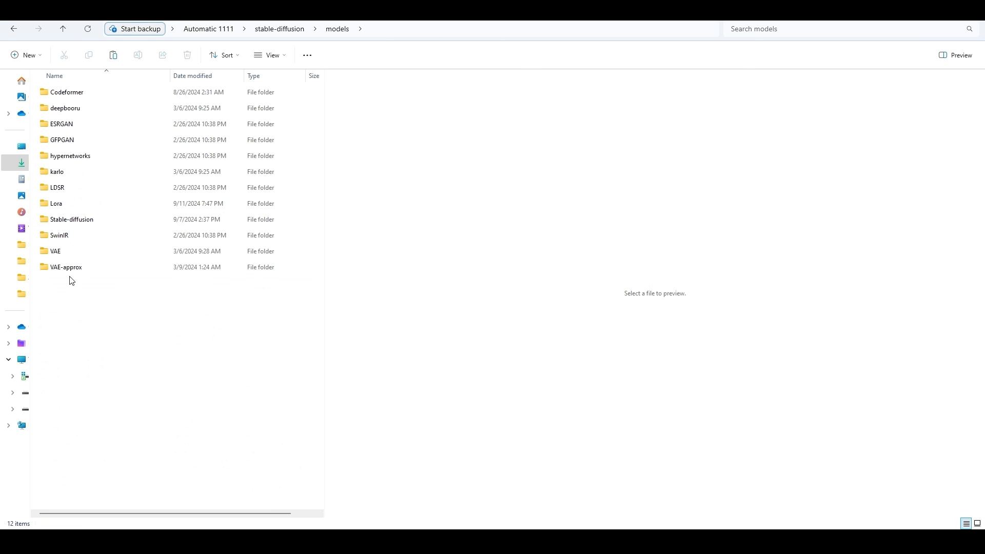
double_click(57, 203)
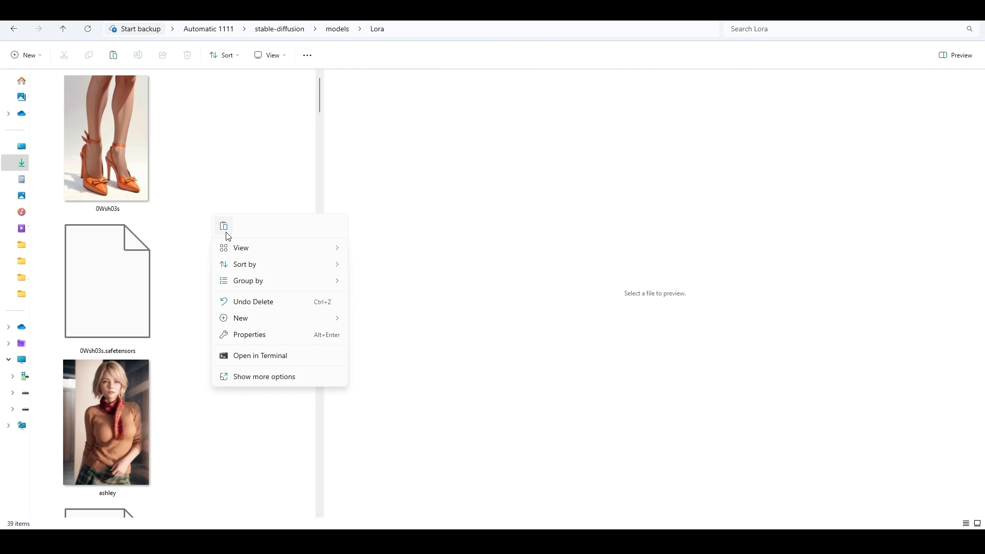
left_click(224, 227)
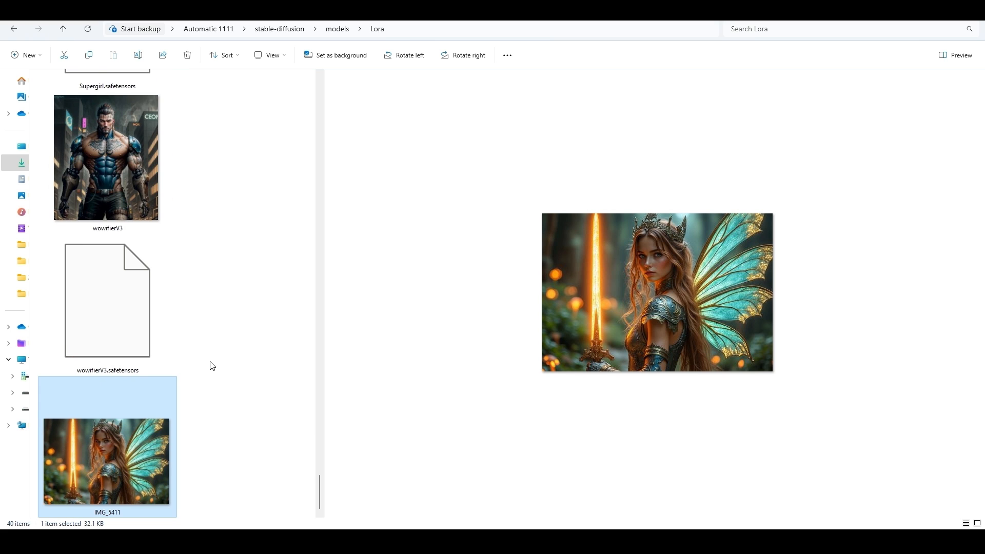
- Copy the name FluxFantasyKnightsV1, without its extension, from the matching safetensors file in the Lora folder
scroll(212, 366, "up", 5)
scroll(212, 365, "up", 10)
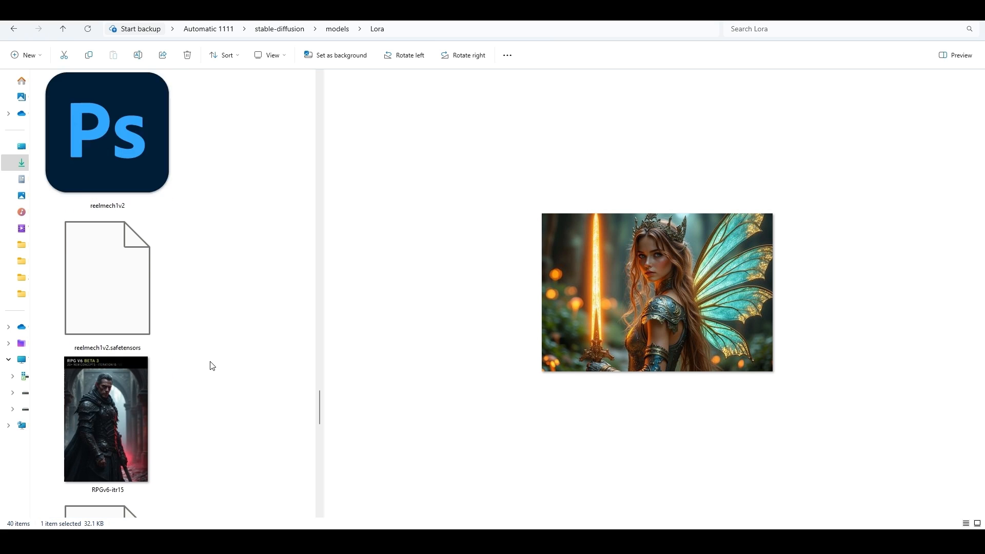
scroll(212, 365, "up", 3)
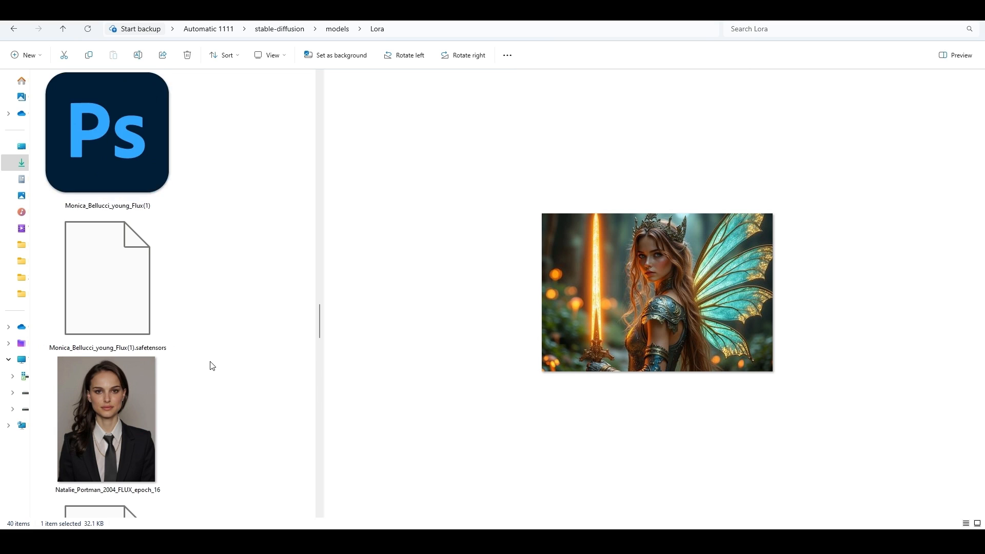
scroll(212, 365, "down", 3)
scroll(213, 366, "up", 6)
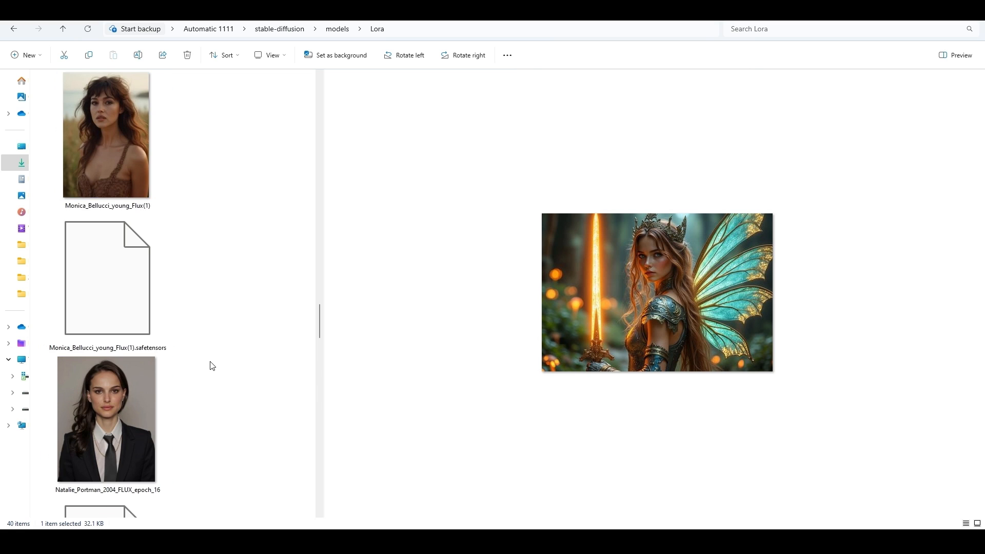
scroll(212, 365, "up", 3)
scroll(212, 366, "down", 2)
double_click(130, 372)
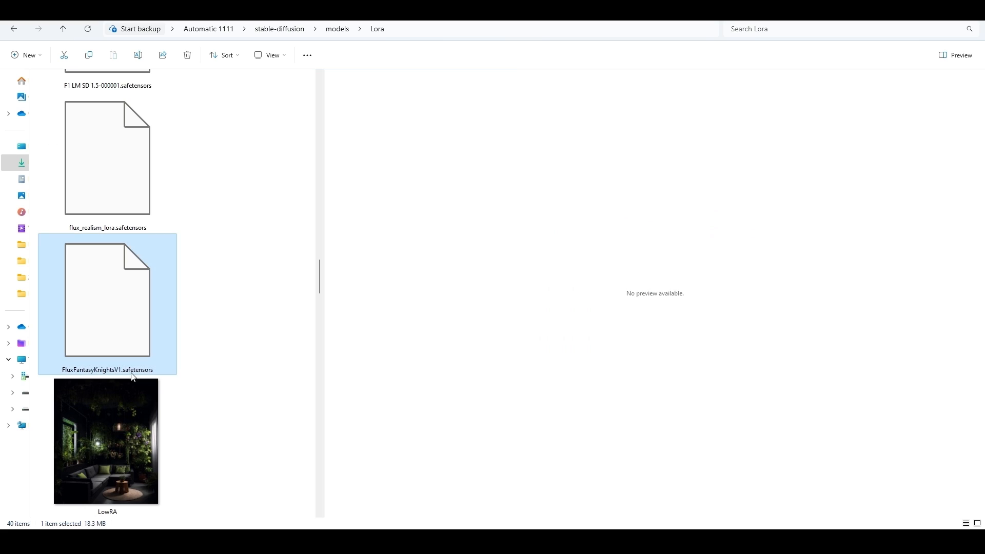
left_click(239, 373)
left_click(121, 373)
left_click(100, 373)
right_click(99, 371)
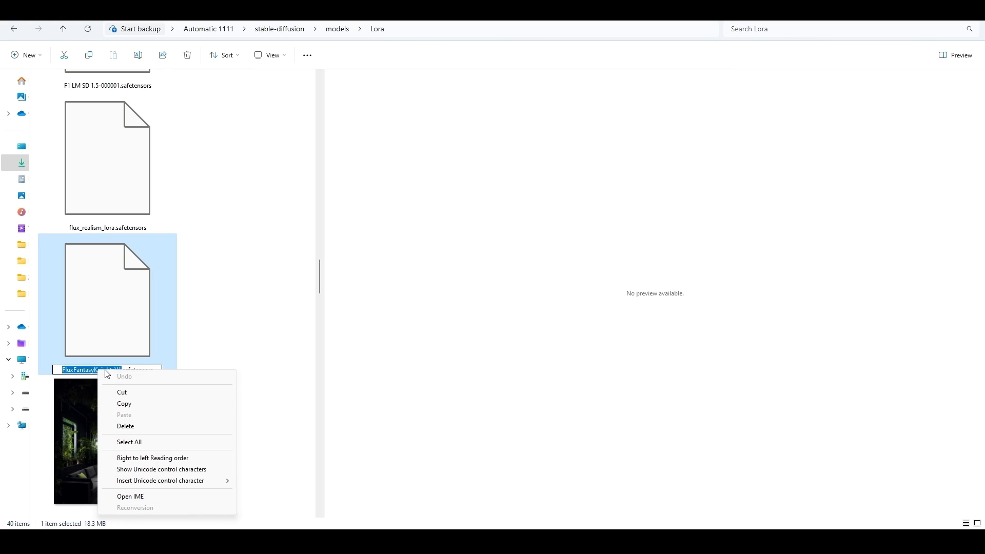
left_click(127, 404)
- Rename the IMG_5411 image in the Lora folder to the copied name FluxFantasyKnightsV1
scroll(226, 379, "down", 15)
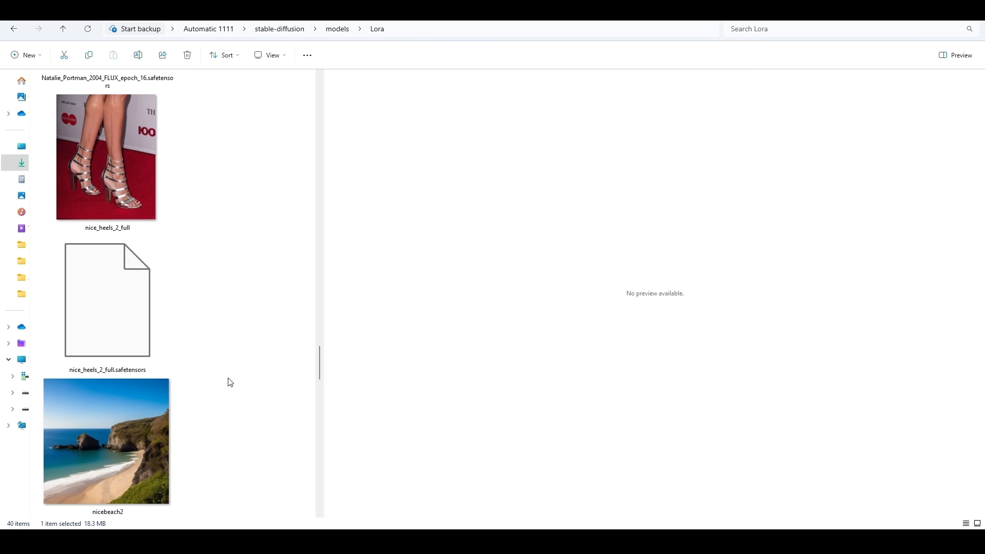
scroll(229, 382, "down", 8)
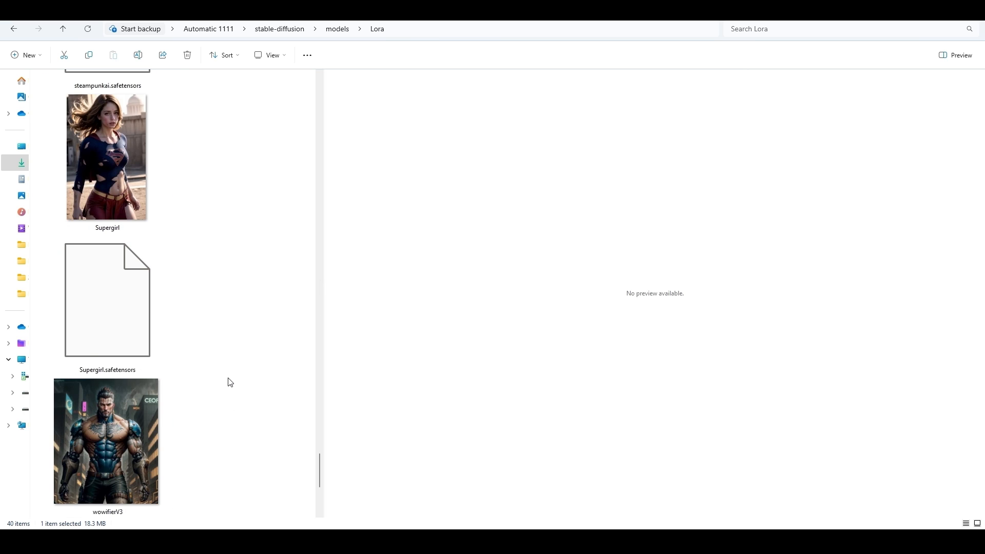
left_click(164, 434)
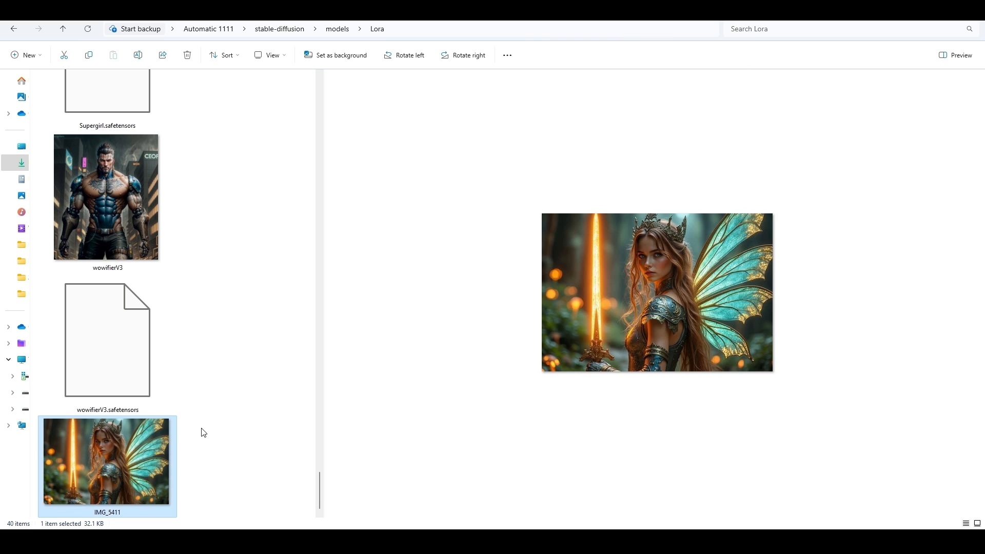
left_click(112, 509)
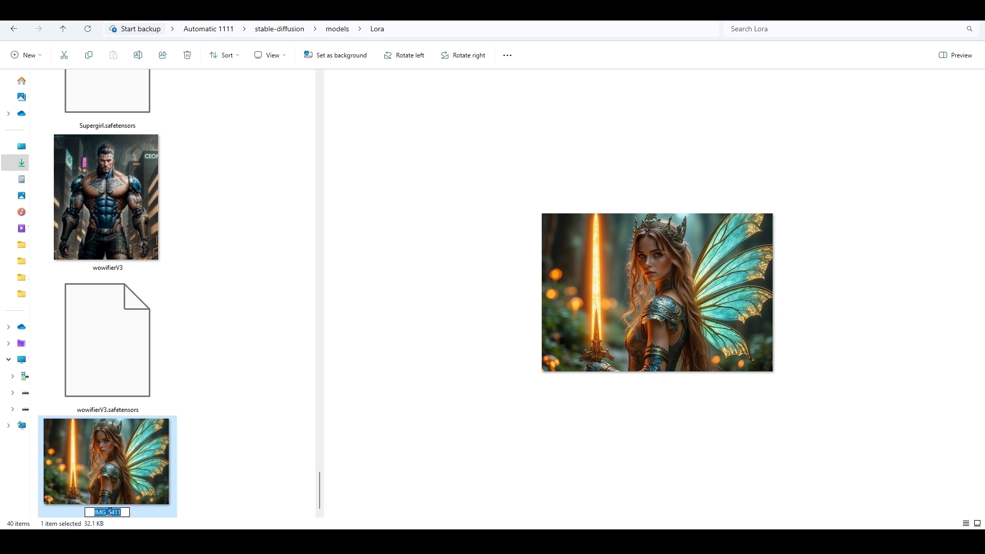
right_click(110, 510)
left_click(137, 411)
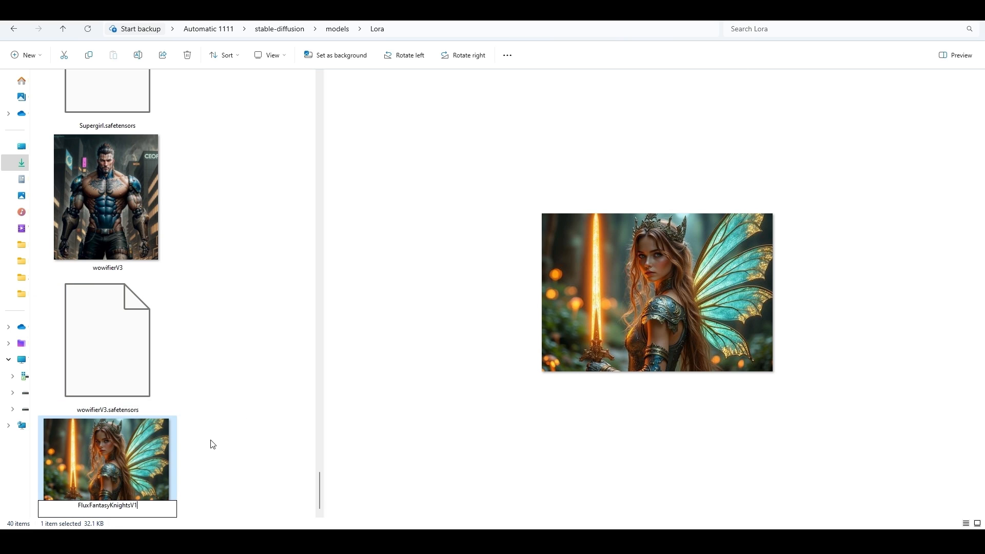
left_click(229, 425)
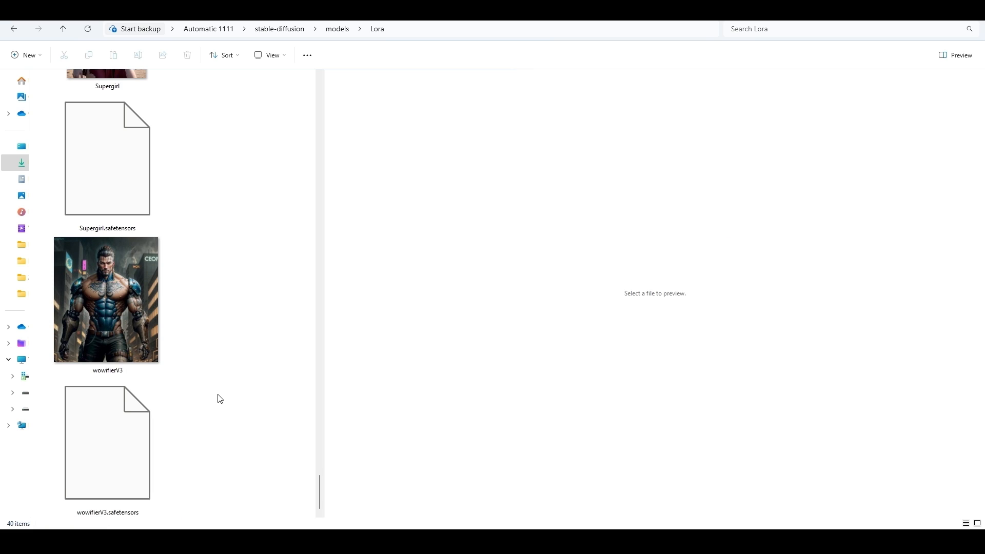
- Switch to the Stable Diffusion web UI in the browser and refresh the Lora gallery to load the new preview image
mouse_move(514, 539)
left_click(525, 488)
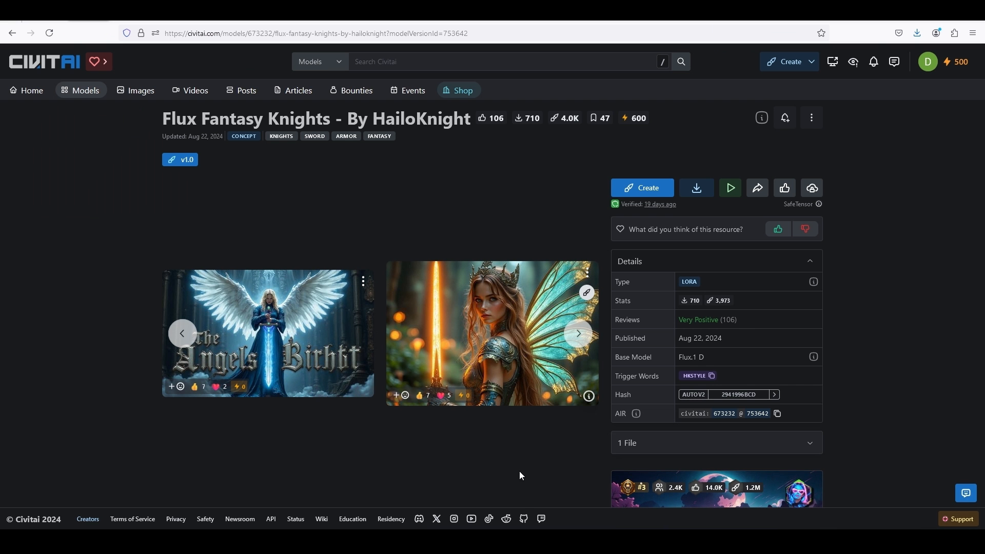
left_click(823, 18)
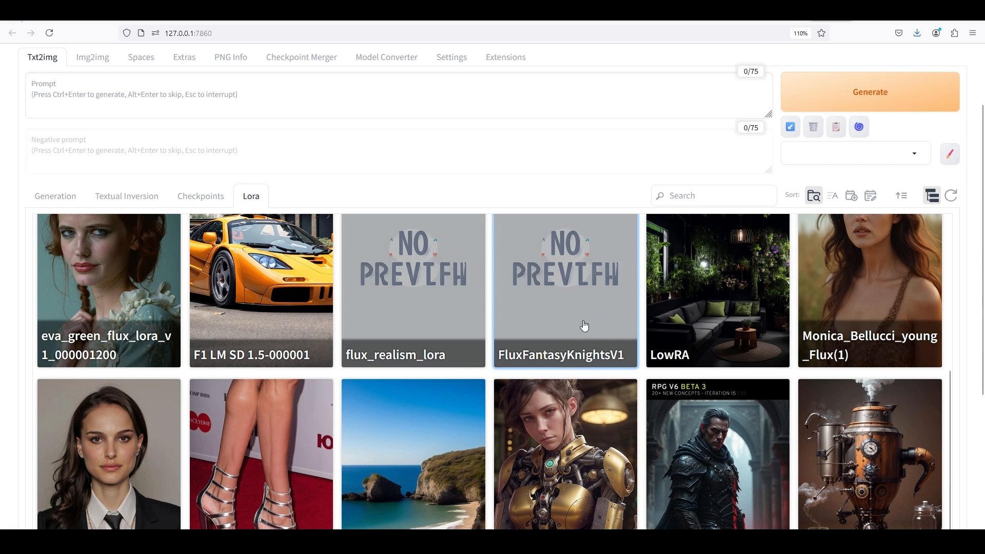
left_click(949, 196)
scroll(591, 342, "down", 3)
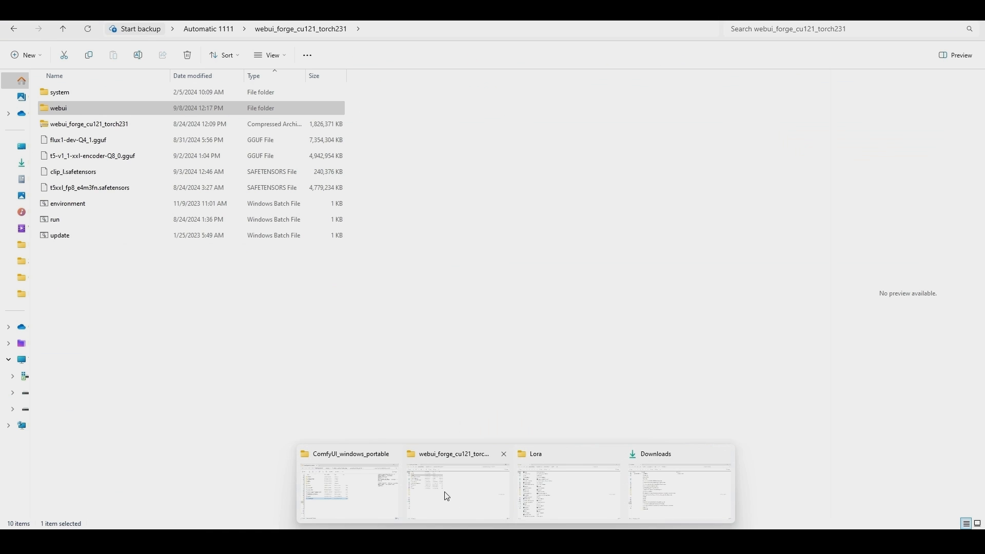
- Switch to the webui_forge_cu121_torch231 folder in File Explorer and open webui > models
left_click(446, 512)
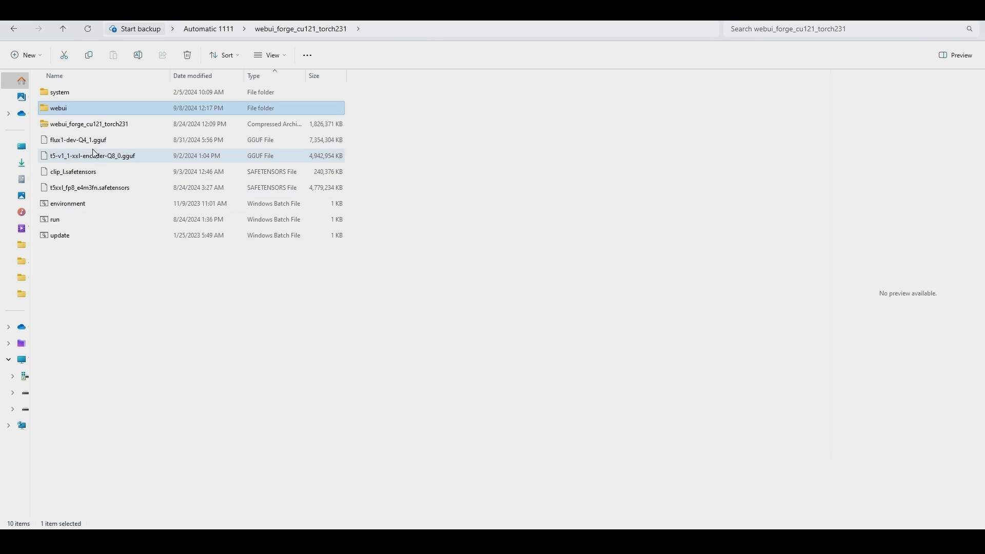
double_click(58, 108)
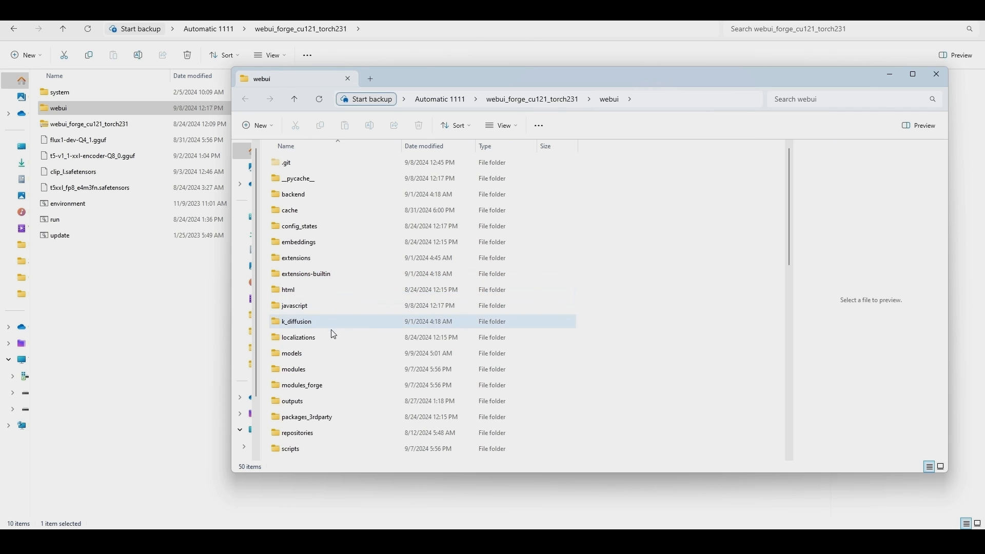
double_click(300, 356)
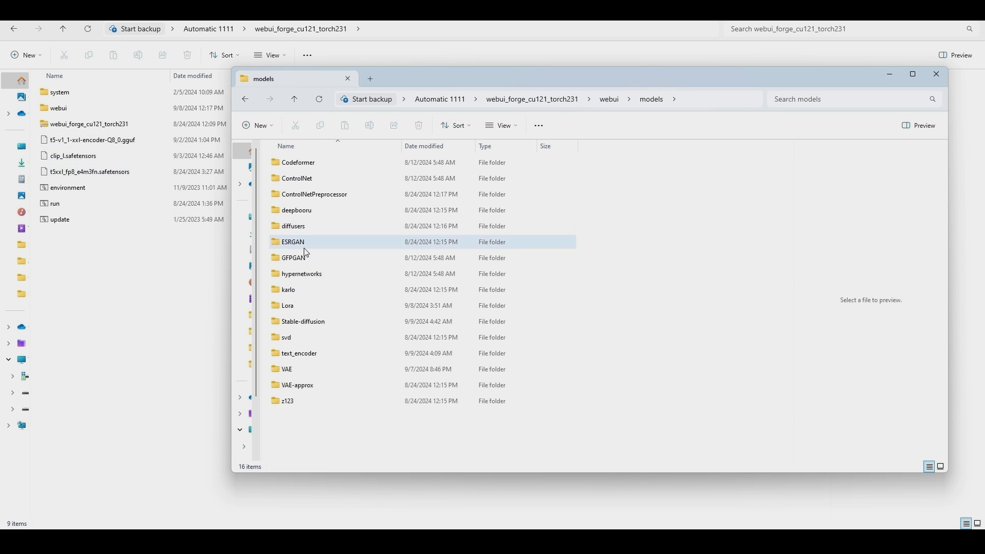
- Move t5xxl_fp8_e4m3fn.safetensors, t5-v1_1-xxl-encoder-Q8_0.gguf and clip_l.safetensors from webui_forge_cu121_torch231 into the text_encoder folder under models
left_click_drag(93, 173, 318, 353)
left_click(113, 145)
left_click_drag(114, 145, 307, 352)
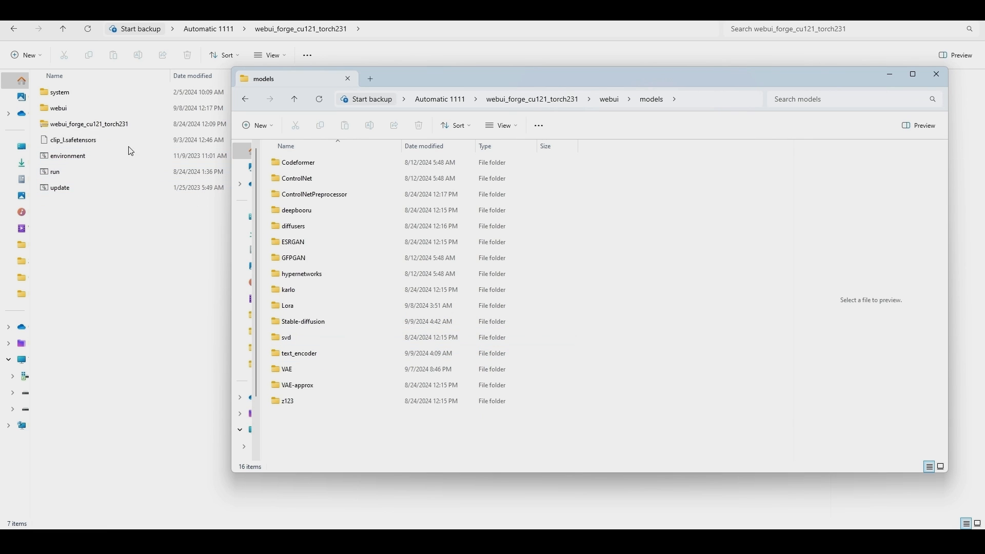
left_click_drag(115, 139, 315, 347)
left_click_drag(315, 356, 316, 354)
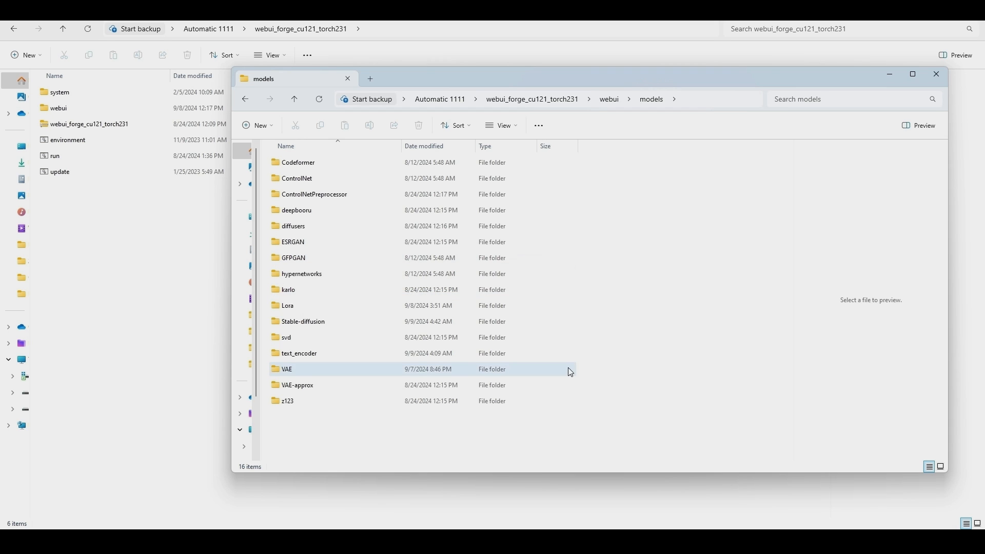
- Switch to the Forge web UI in the browser and look through the available checkpoints and VAE / text encoder files
left_click(584, 541)
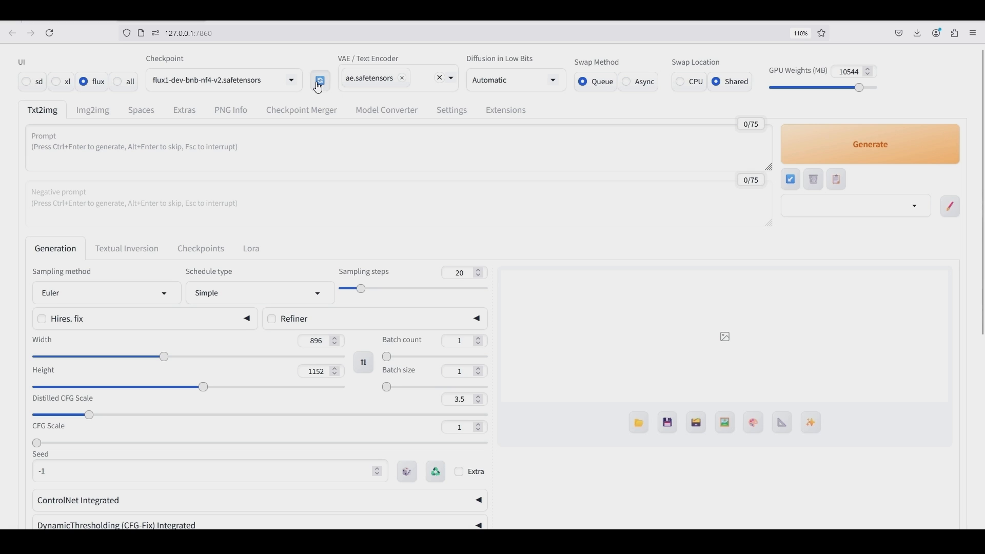
left_click(277, 84)
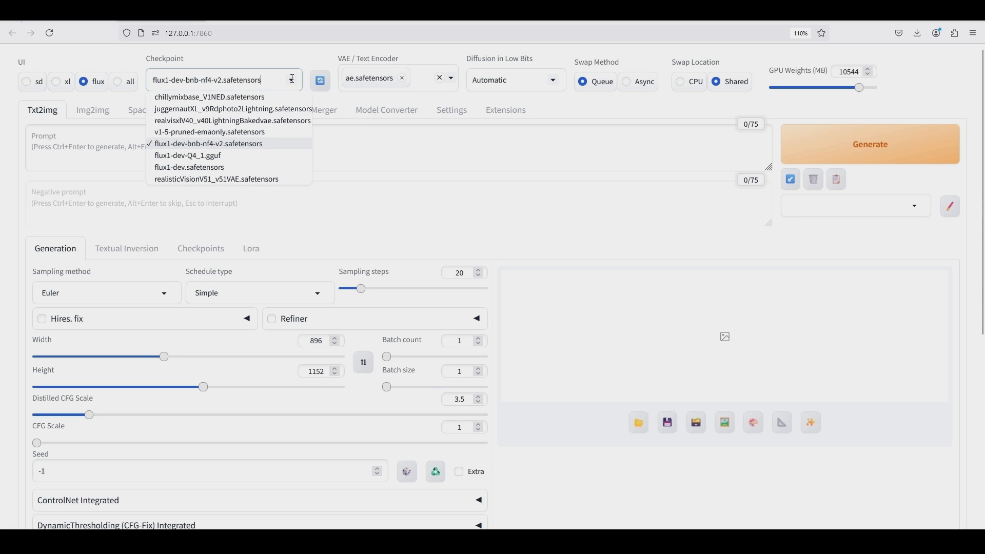
left_click(540, 107)
left_click(452, 79)
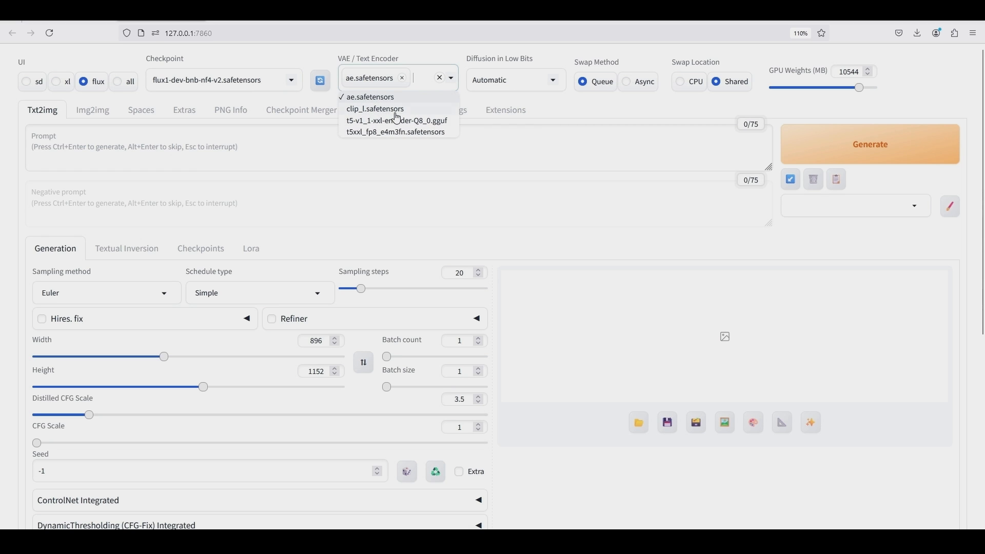
left_click(558, 113)
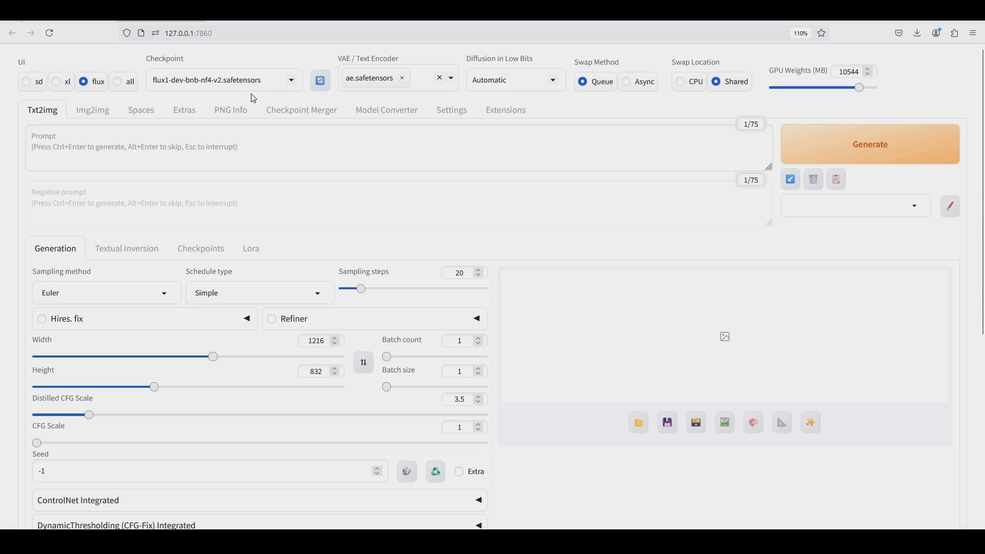
- Choose the flux1-dev-Q4_1.gguf checkpoint and add the t5xxl_fp8_e4m3fn.safetensors and clip_l.safetensors text encoders alongside ae.safetensors
left_click(292, 82)
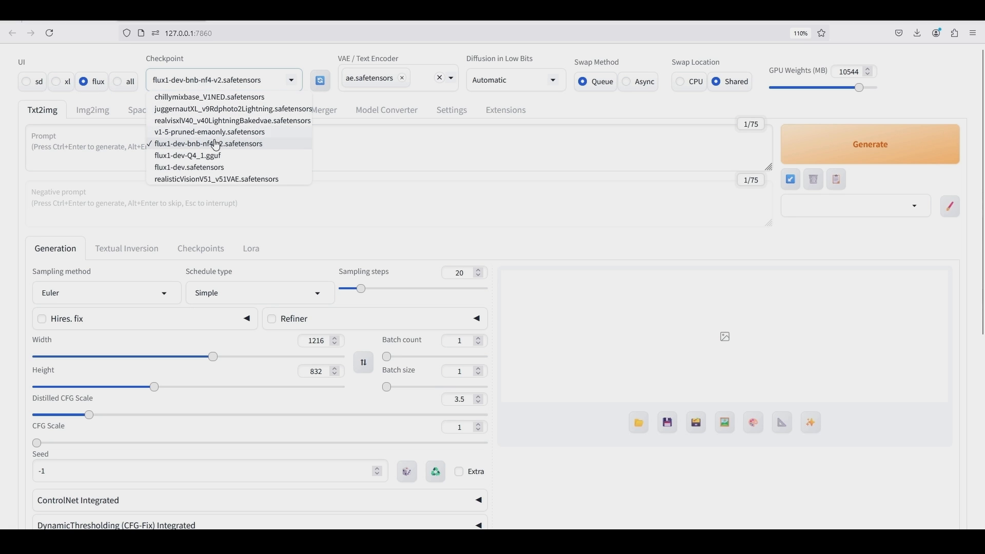
left_click(208, 157)
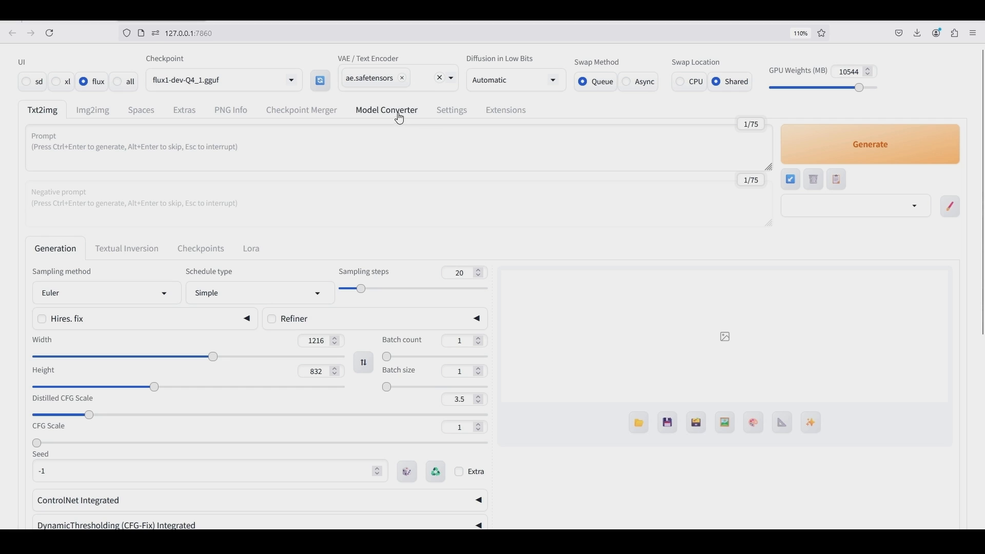
left_click(452, 80)
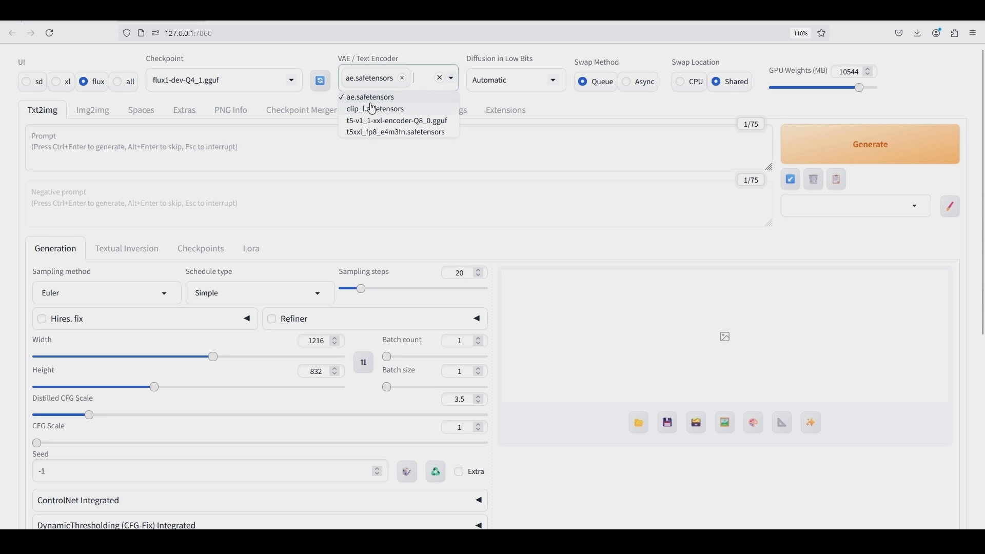
left_click(387, 134)
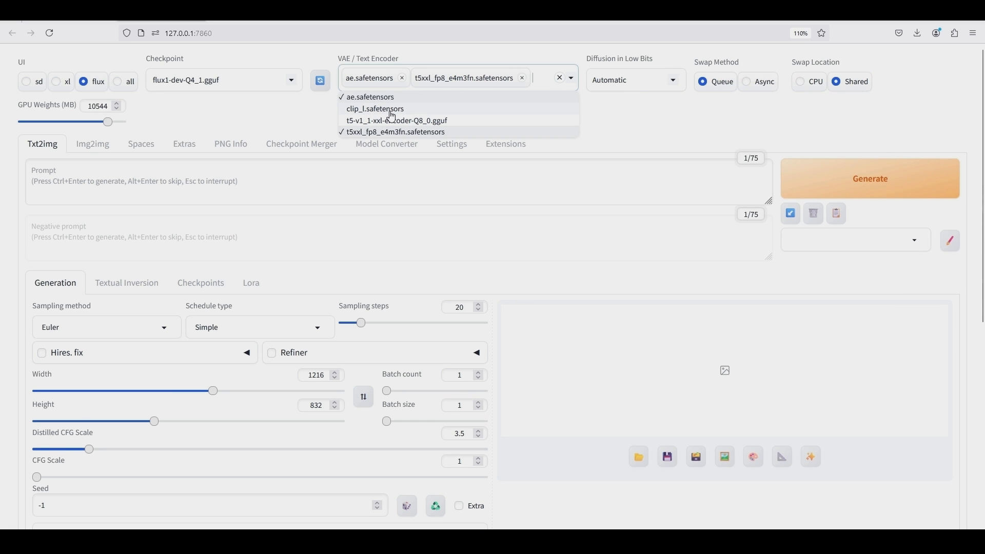
left_click(393, 114)
left_click(298, 110)
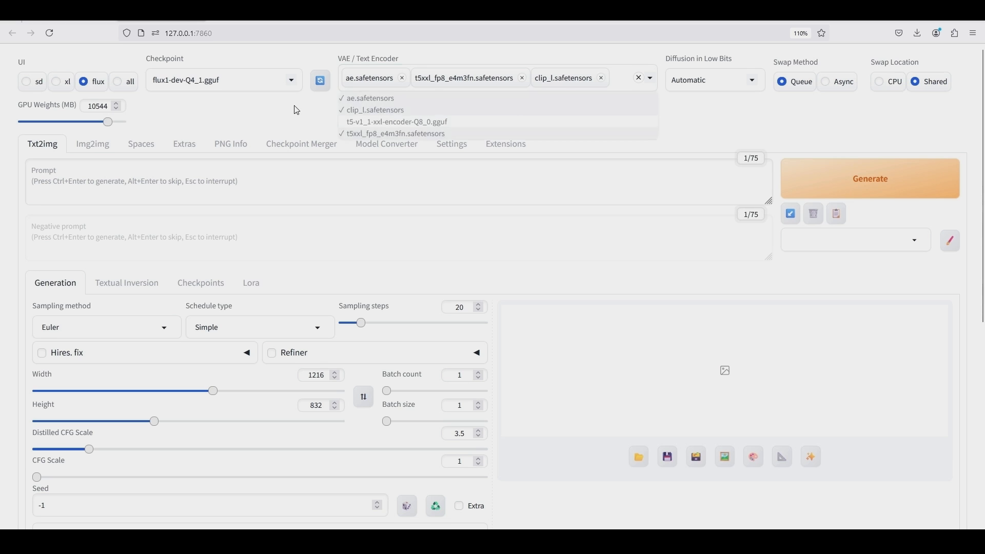
left_click(236, 81)
left_click(367, 99)
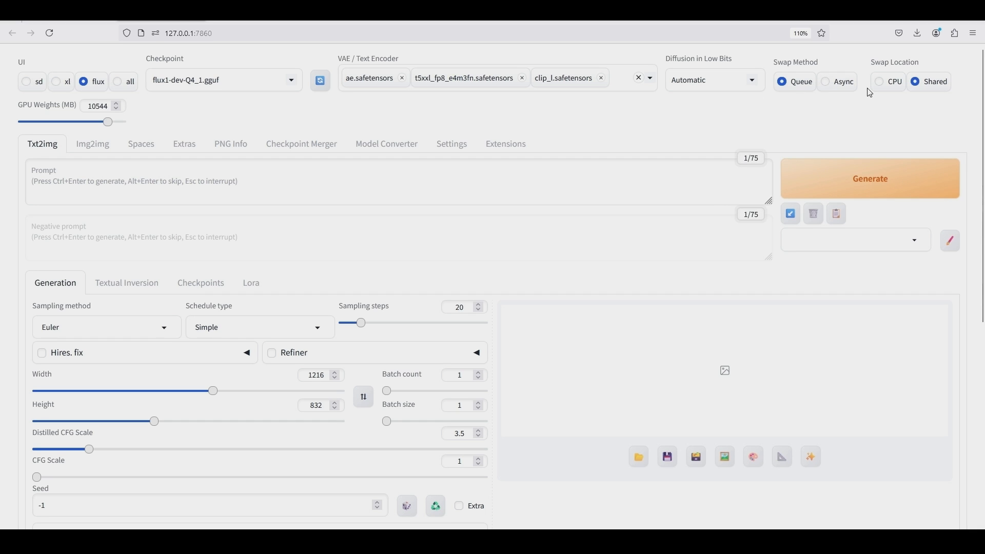
- Set Diffusion in Low Bits to Automatic (fp16 LoRA) and check the GPU memory usage in Task Manager
left_click(750, 83)
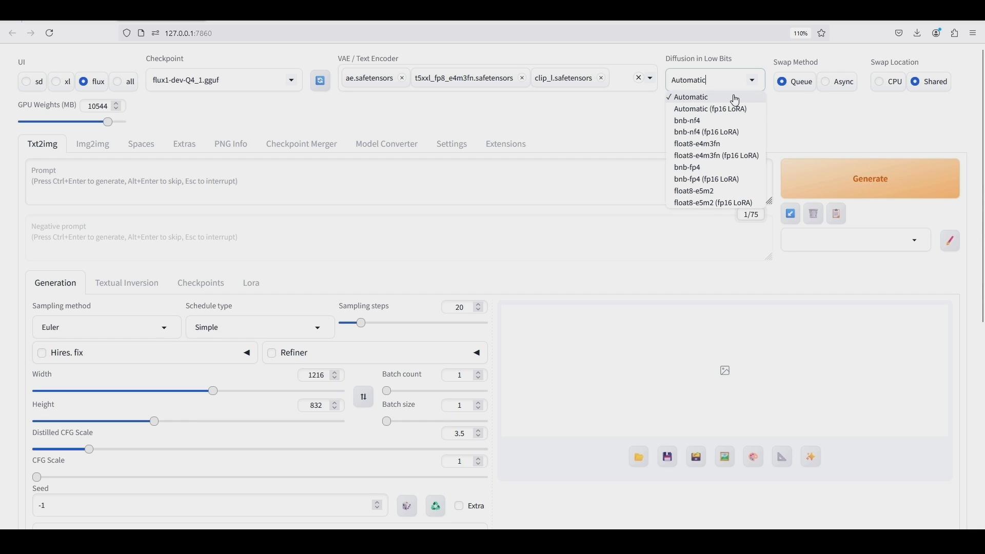
left_click(709, 109)
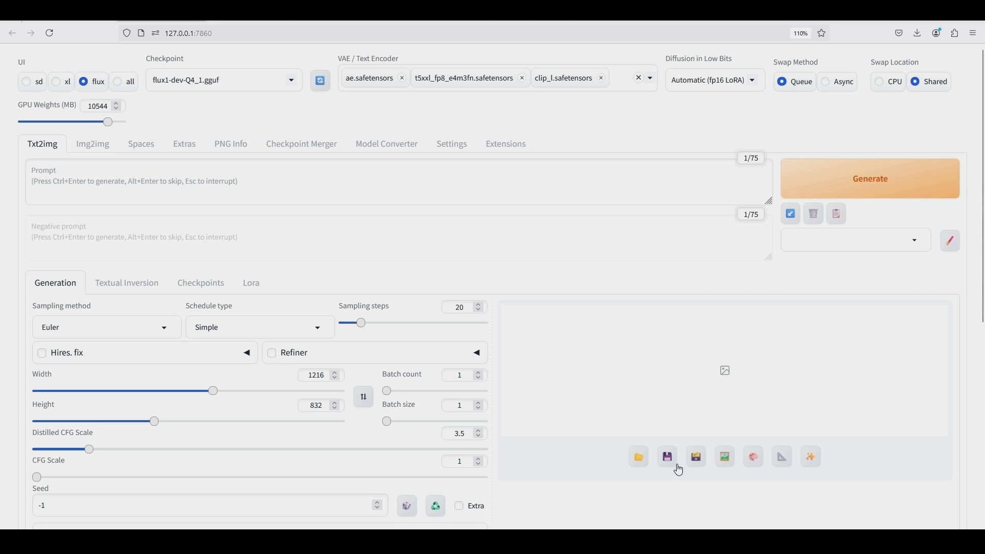
left_click(646, 541)
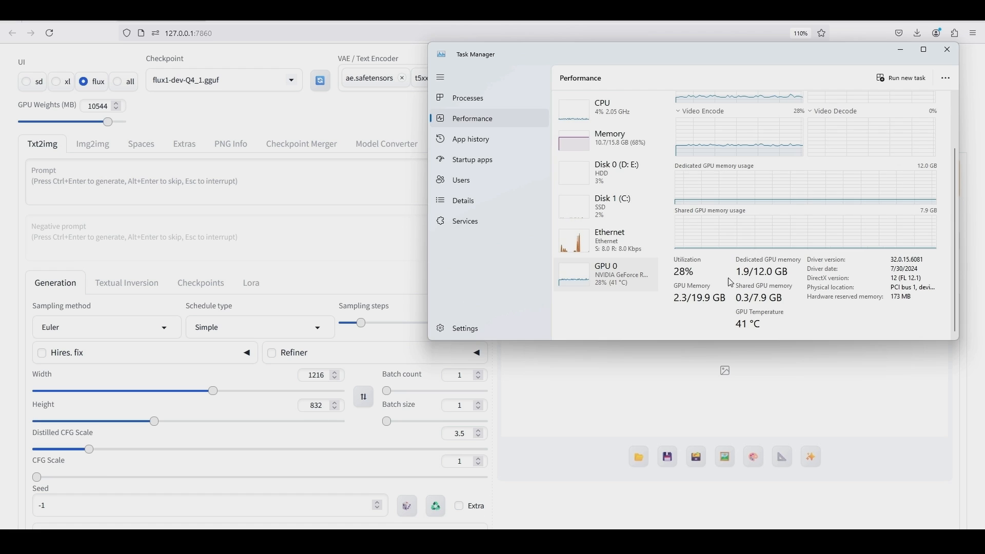
left_click(204, 78)
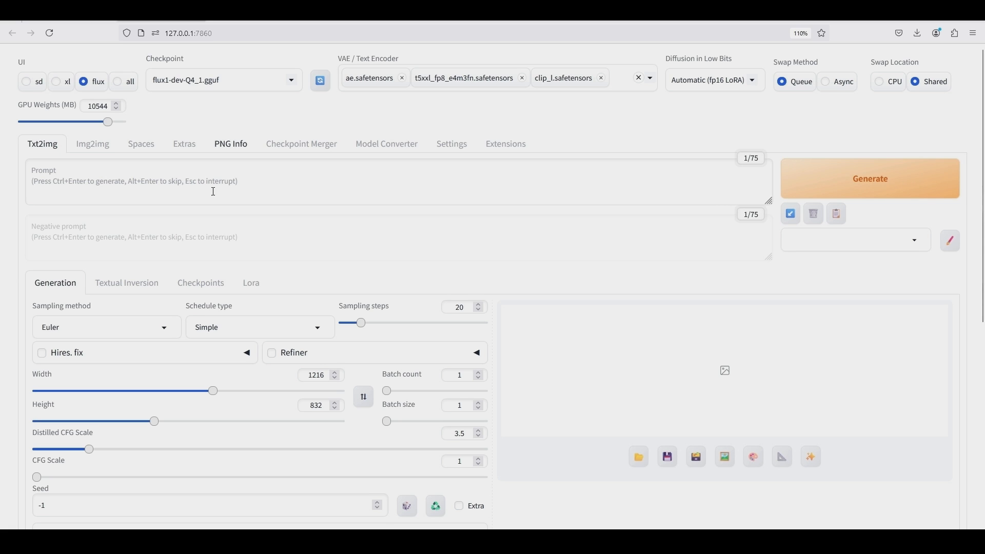
- Enter the prompt "Natalie Portman,smiling, wearing pink t-shirt printed with text "flux LORA sd forge". in cafe, holding ice cream in cone"
left_click(246, 178)
right_click(246, 178)
left_click(275, 256)
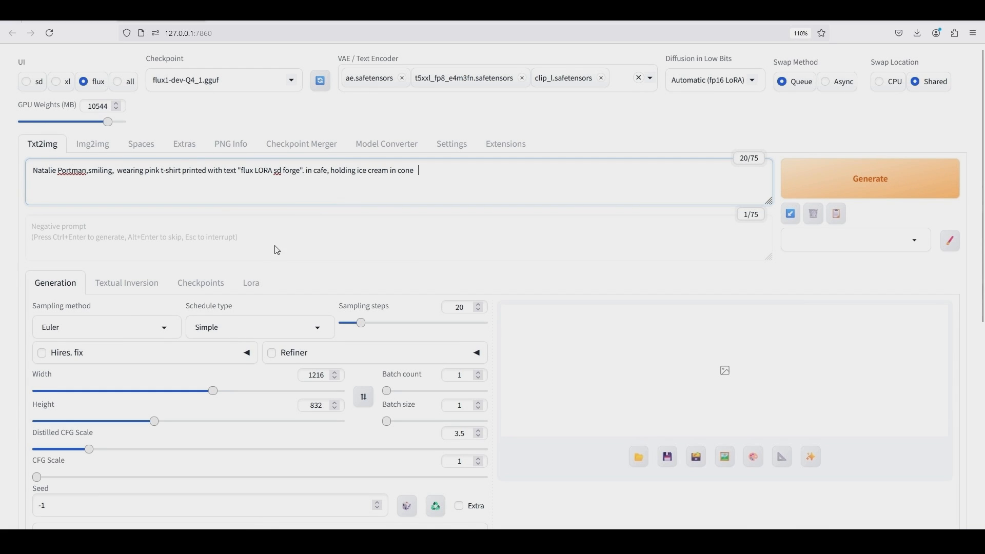
- Add the Natalie_Portman_2004_FLUX_epoch_16 LoRA to the end of the prompt
left_click(257, 284)
scroll(513, 347, "down", 2)
scroll(513, 348, "down", 5)
left_click(538, 369)
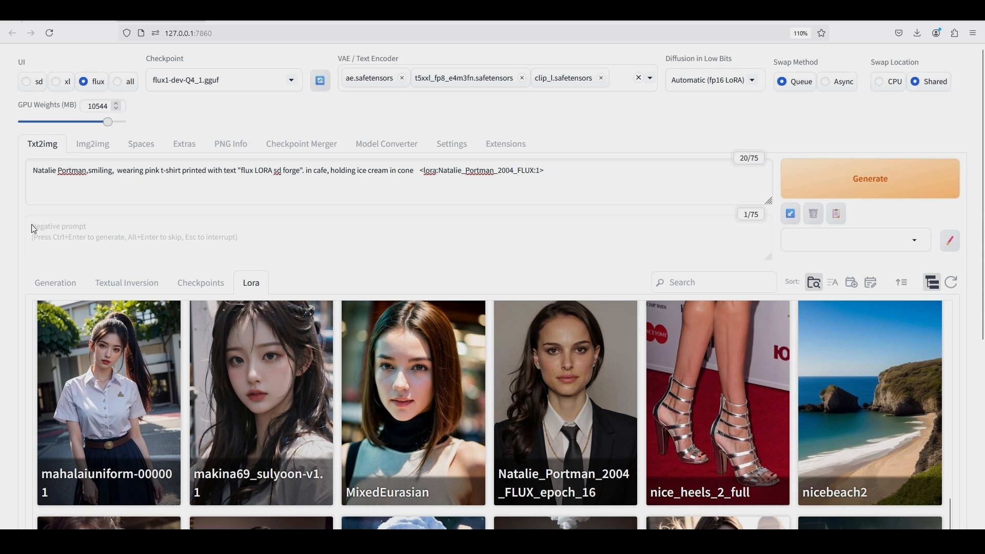
- Return to the generation settings and review the sampling method, image size, batch count, distilled CFG scale, CFG scale and seed
left_click(56, 283)
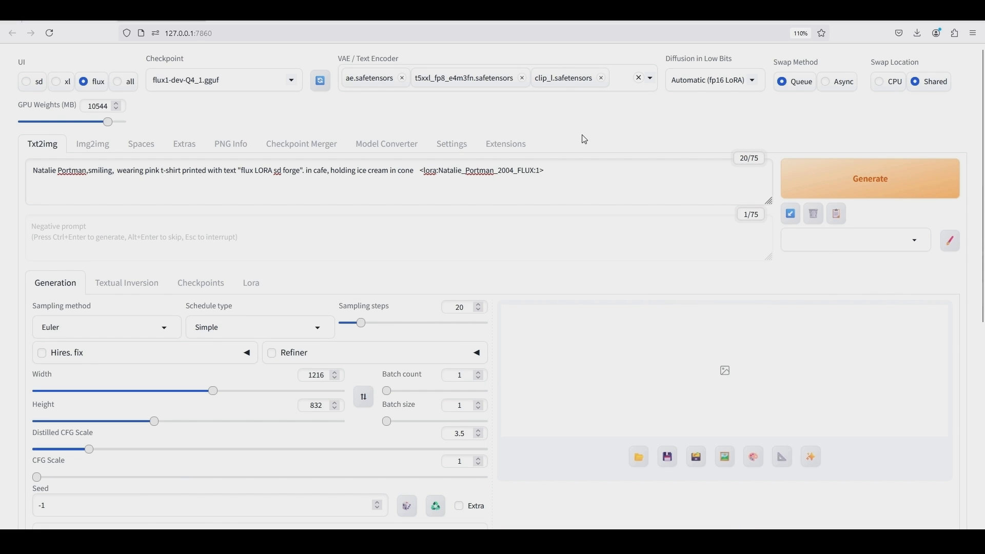
left_click(104, 332)
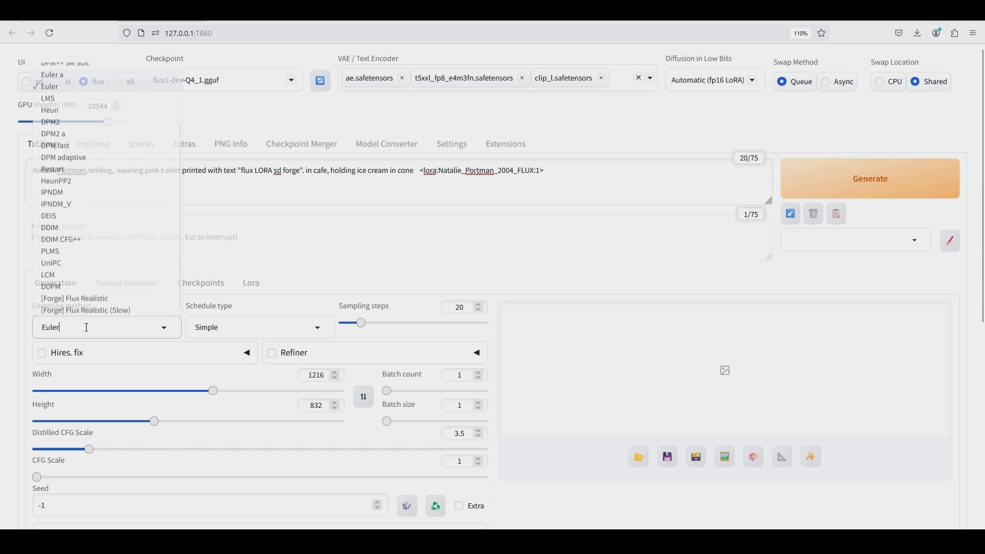
left_click(3, 334)
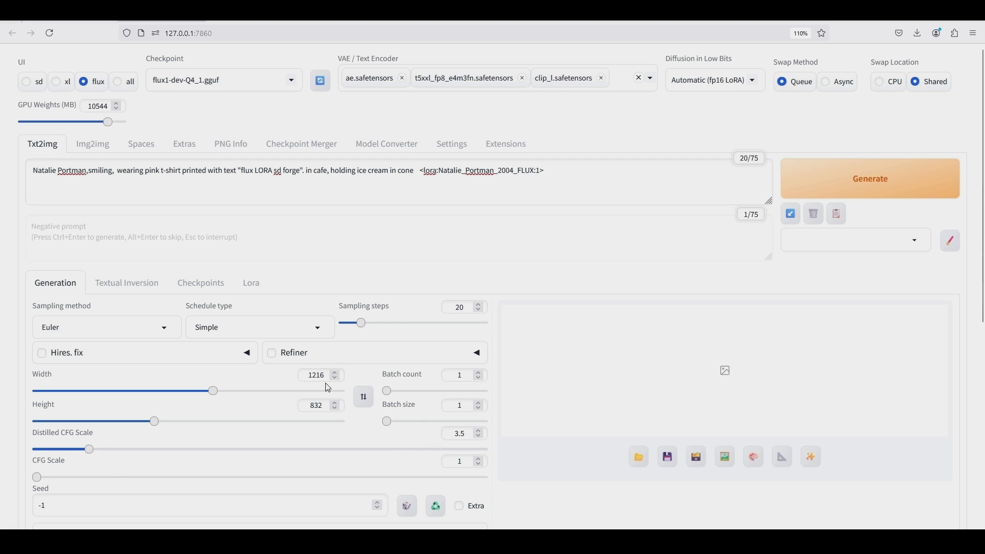
left_click_drag(328, 376, 299, 407)
left_click_drag(470, 435, 452, 435)
left_click_drag(466, 376, 435, 382)
left_click_drag(58, 505, 40, 505)
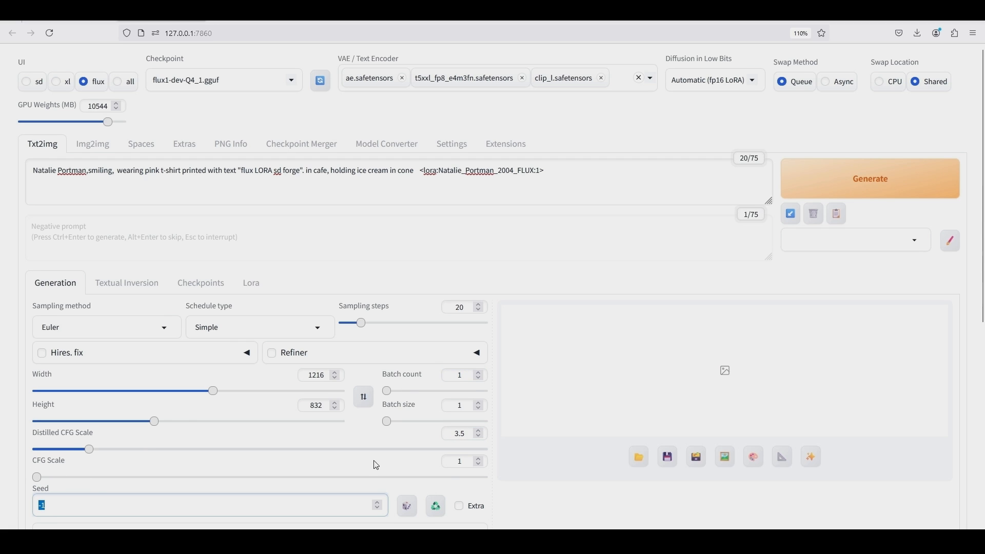
double_click(465, 464)
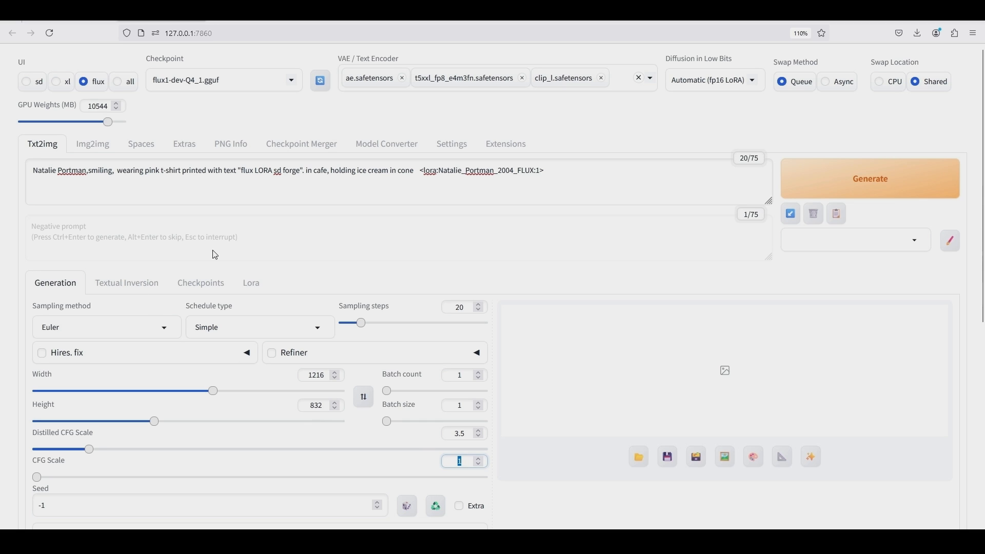
- Generate the image from the LoRA prompt and view the result at full size
left_click(400, 237)
left_click(833, 177)
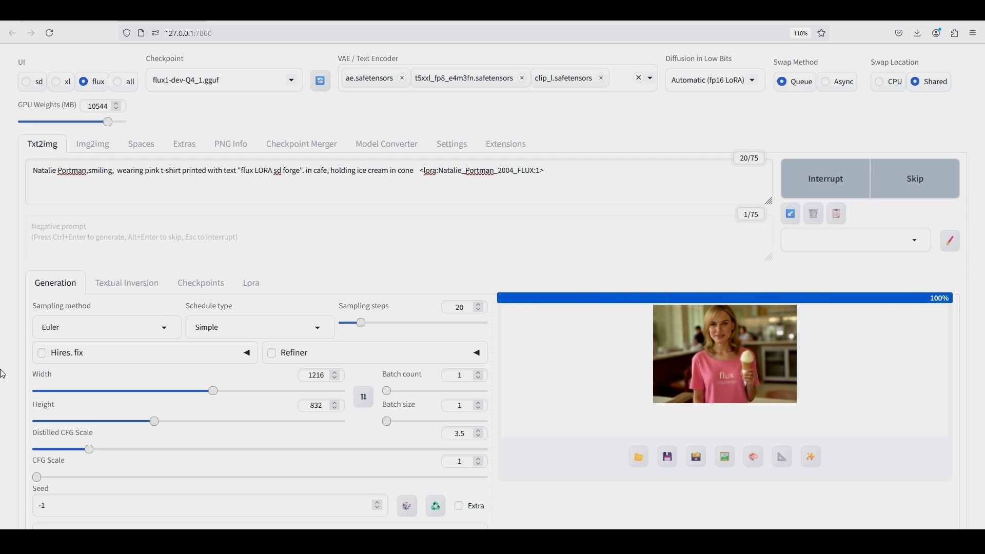
scroll(545, 263, "down", 5)
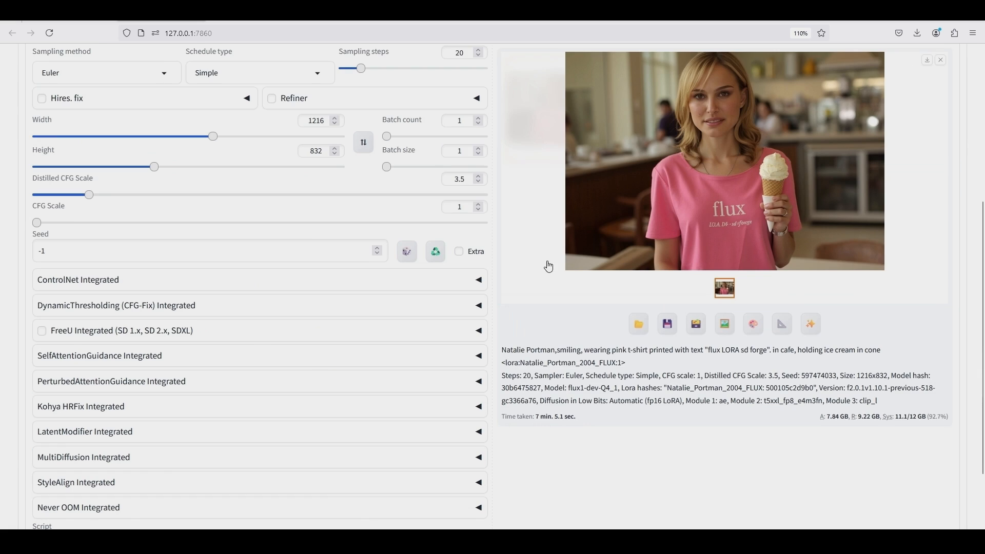
left_click(709, 207)
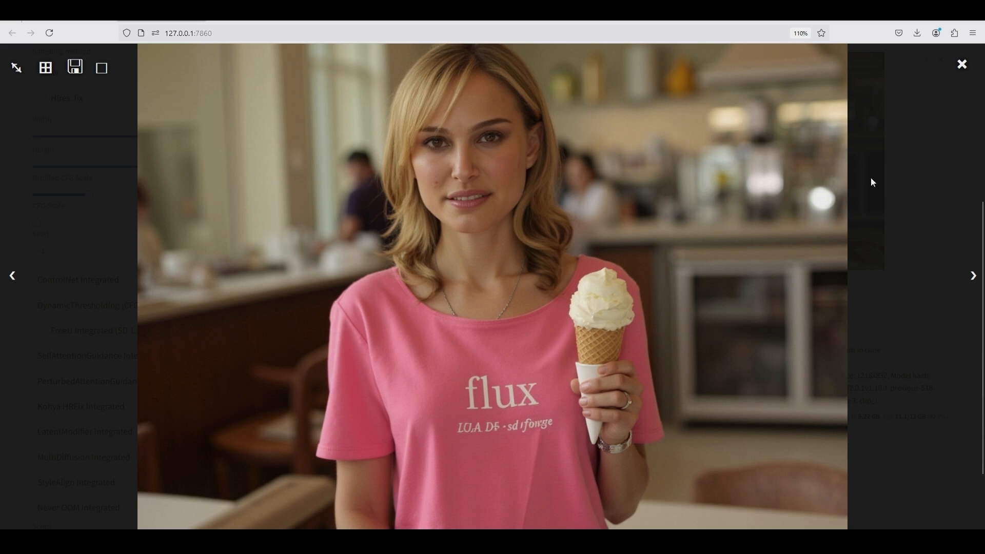
left_click(962, 65)
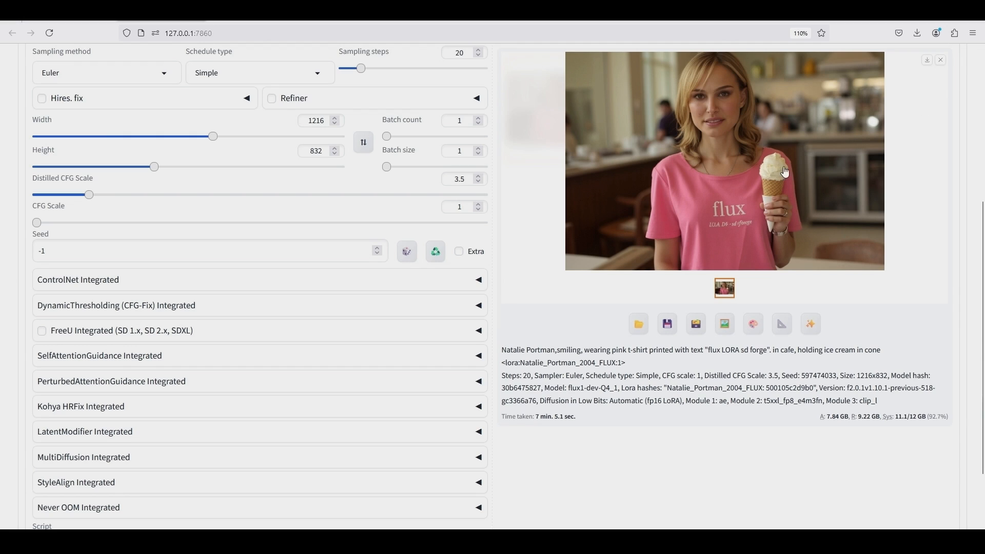
scroll(524, 296, "up", 3)
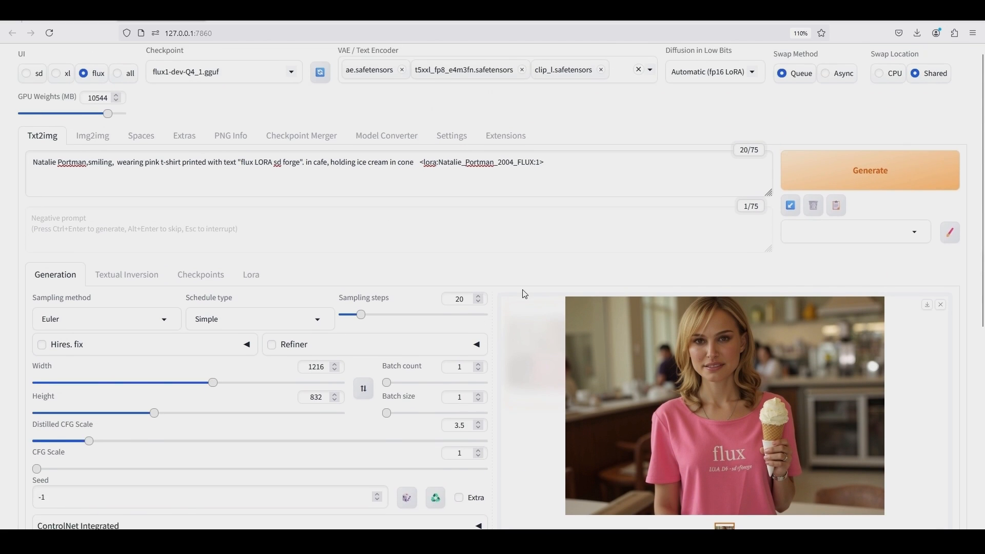
scroll(524, 295, "down", 1)
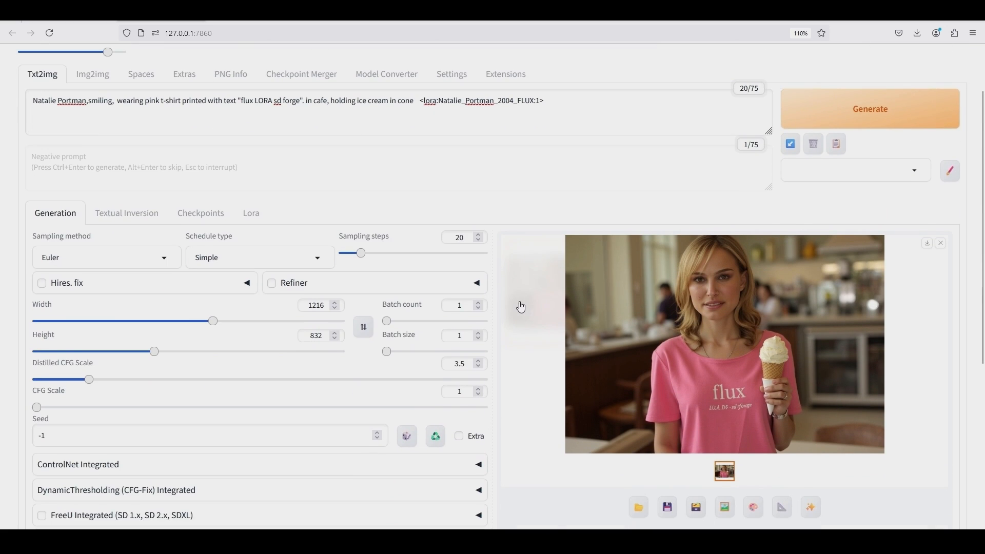
scroll(525, 302, "up", 2)
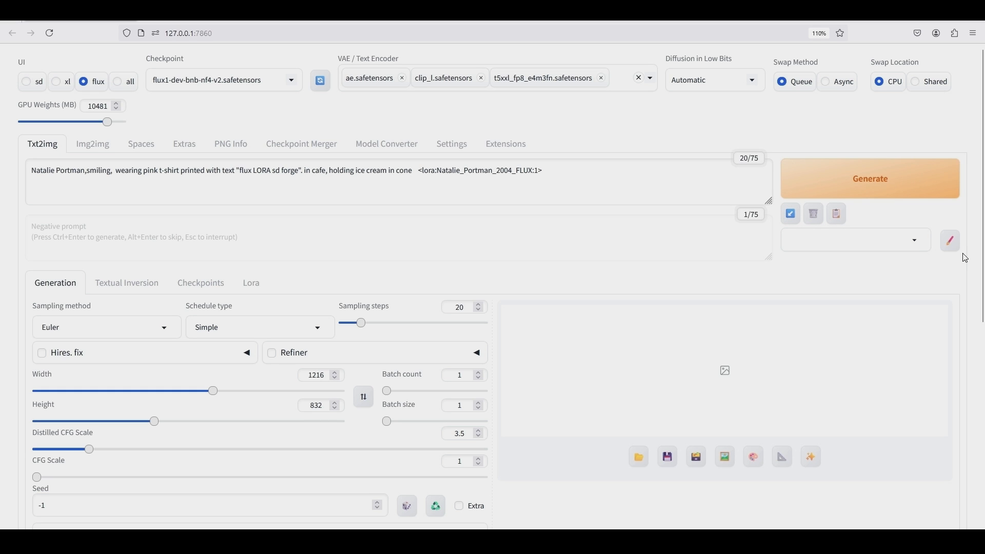
- Apply the sai-photographic style to the prompt
left_click(921, 248)
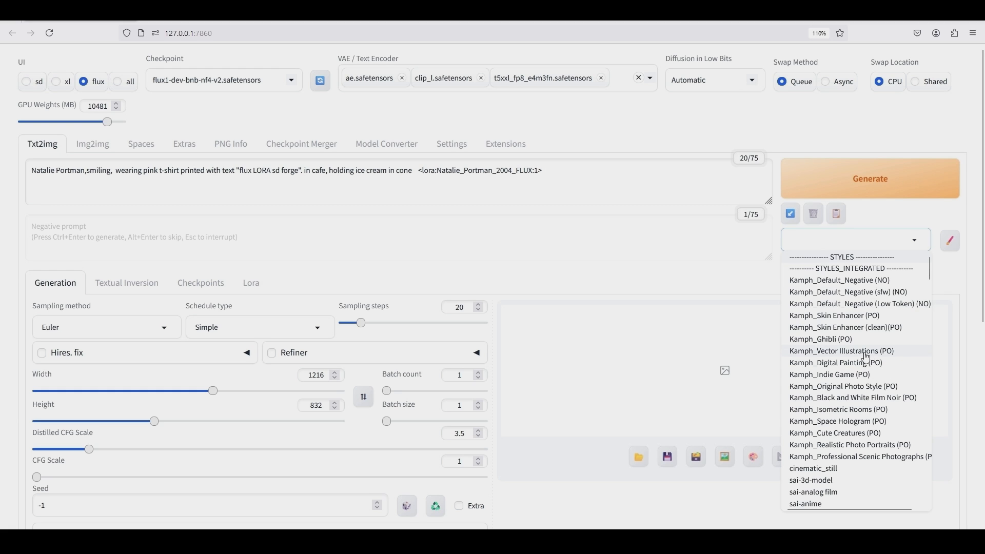
scroll(848, 352, "down", 2)
scroll(847, 353, "down", 4)
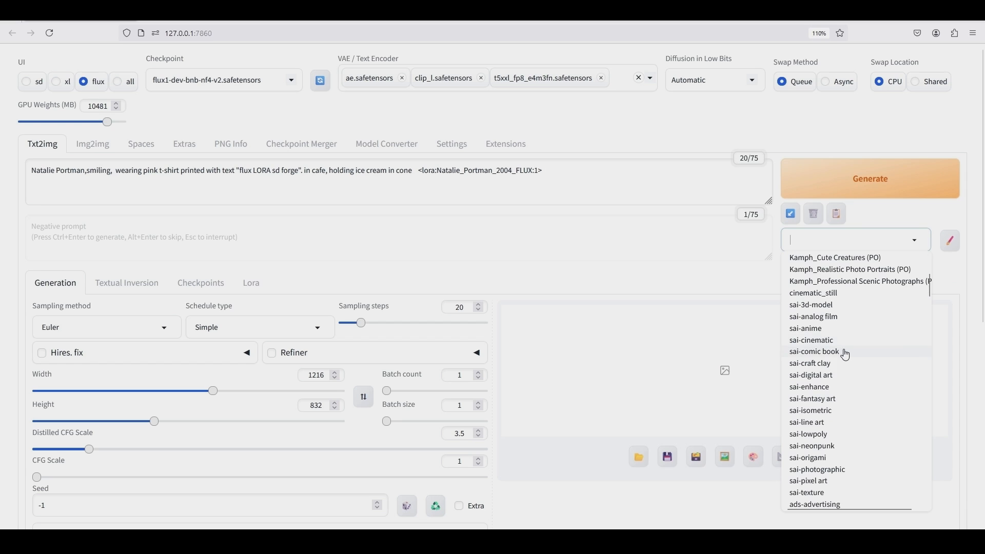
scroll(848, 353, "down", 4)
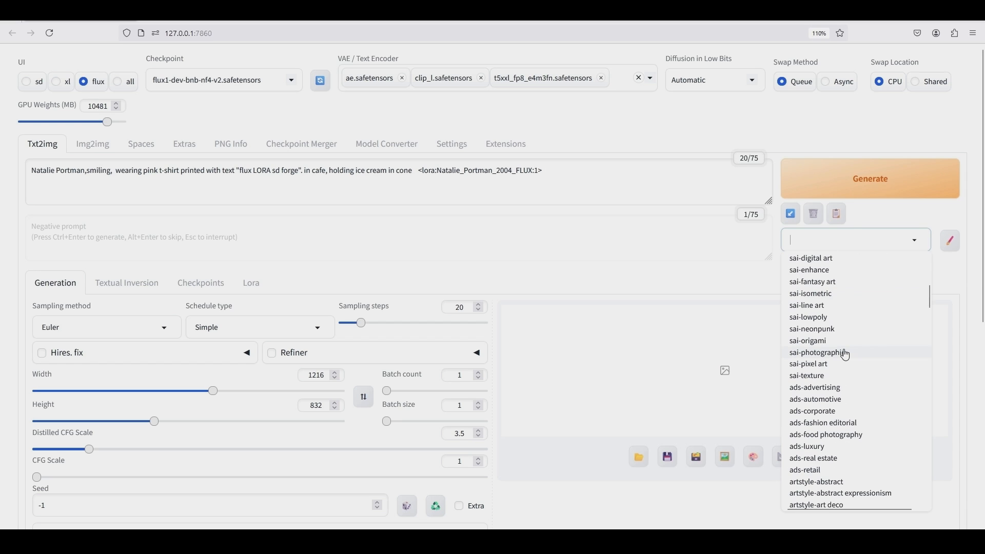
left_click(848, 356)
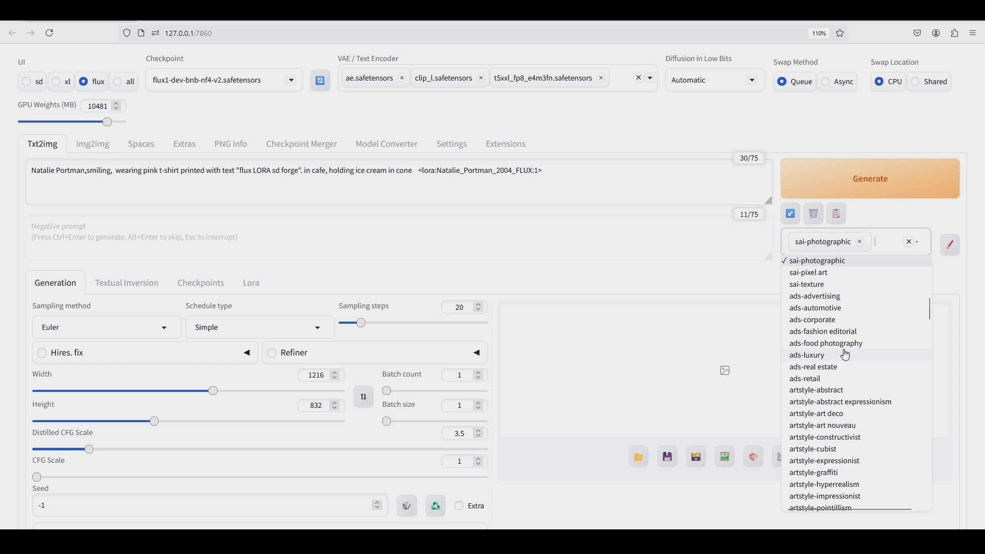
- Add the futuristic-retro cyberpunk style alongside the photographic style
scroll(847, 356, "down", 4)
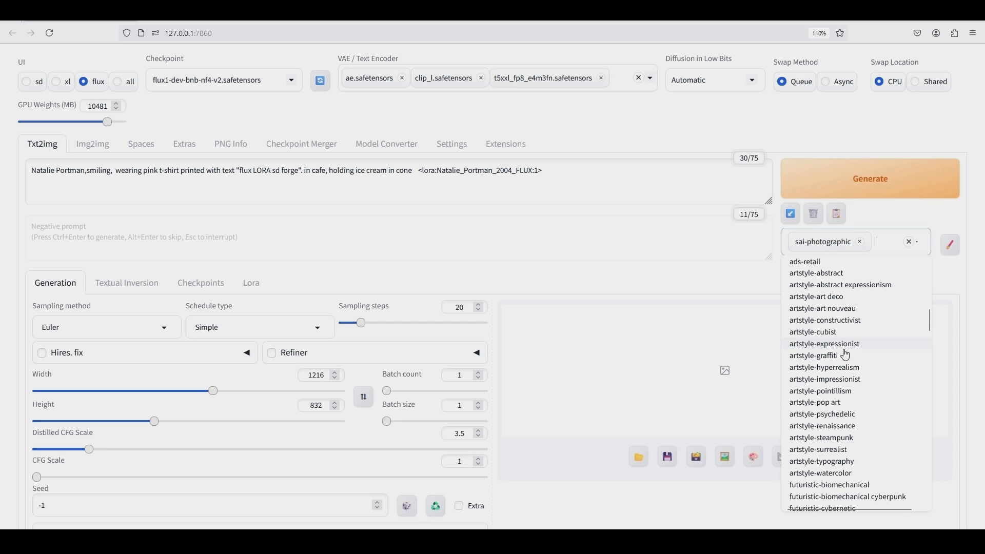
scroll(848, 356, "down", 6)
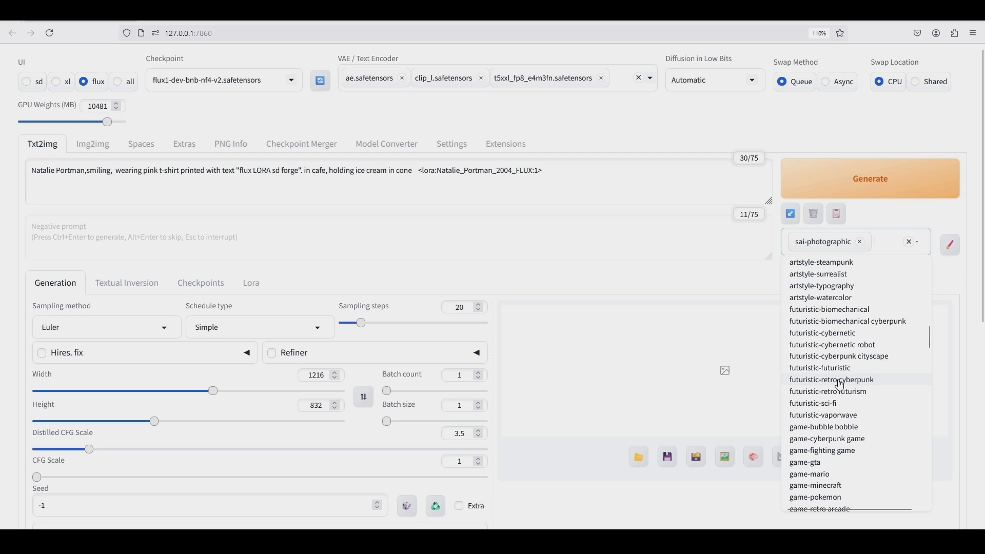
left_click(840, 381)
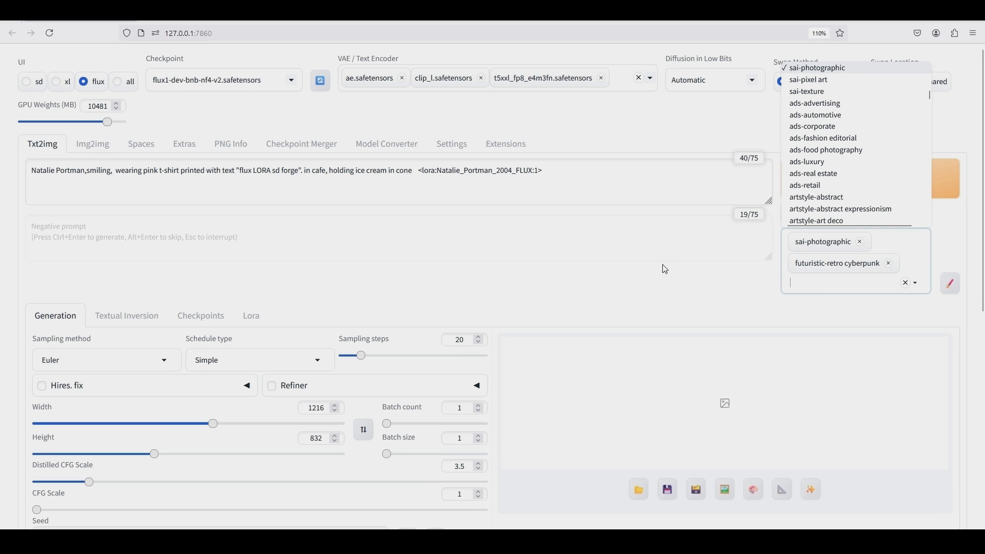
left_click(644, 246)
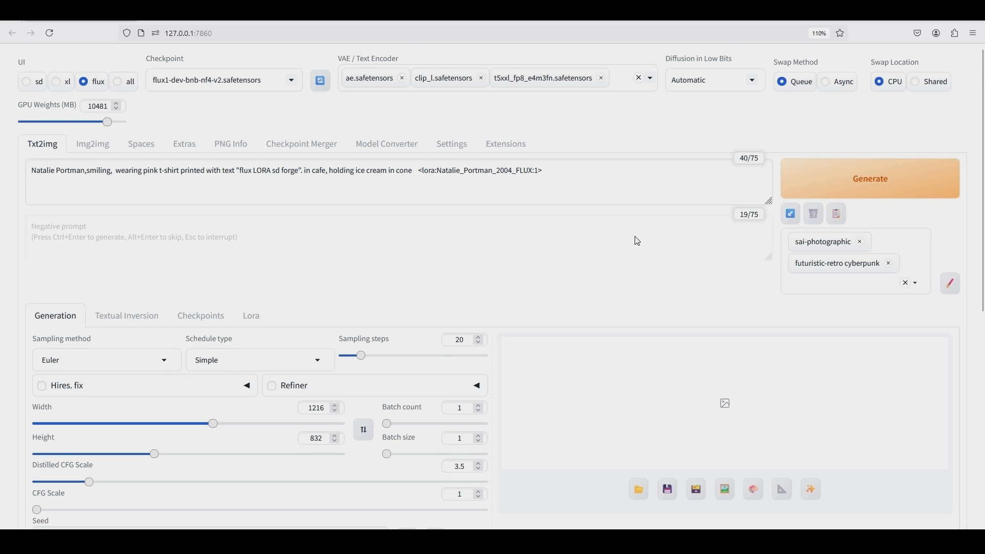
- Generate the image with both styles, checking the console progress while it runs, and enlarge the result
scroll(638, 241, "down", 2)
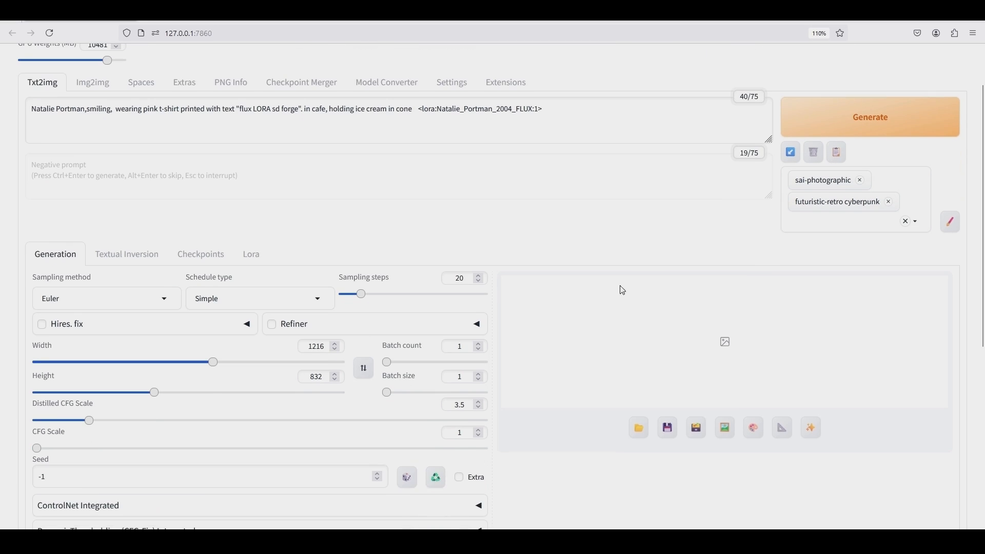
scroll(623, 287, "up", 2)
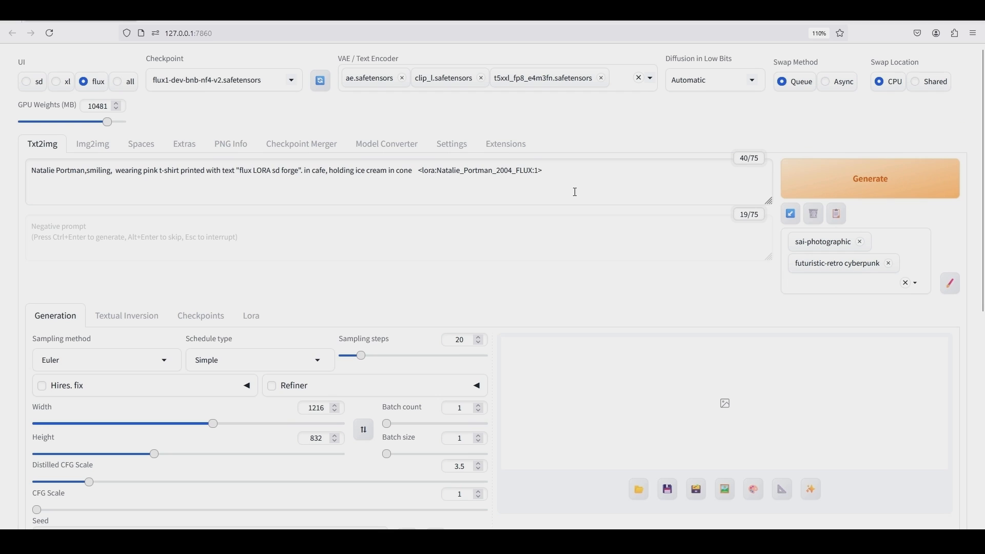
left_click(838, 185)
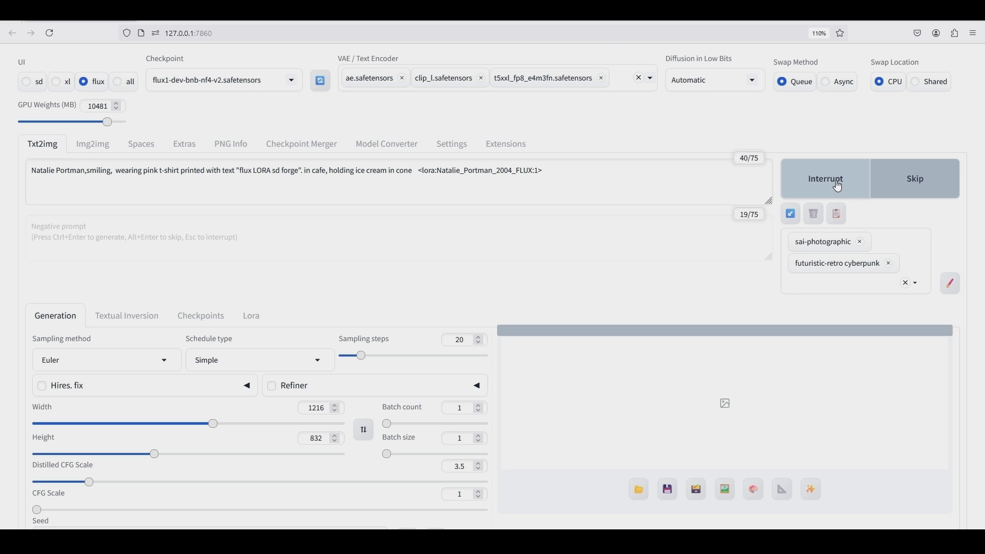
key("alt+Tab")
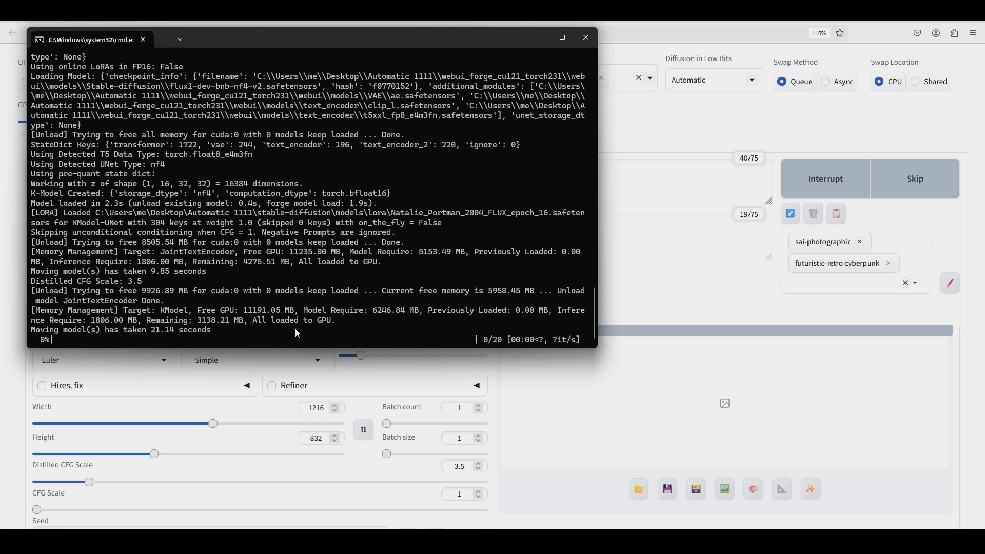
left_click(614, 273)
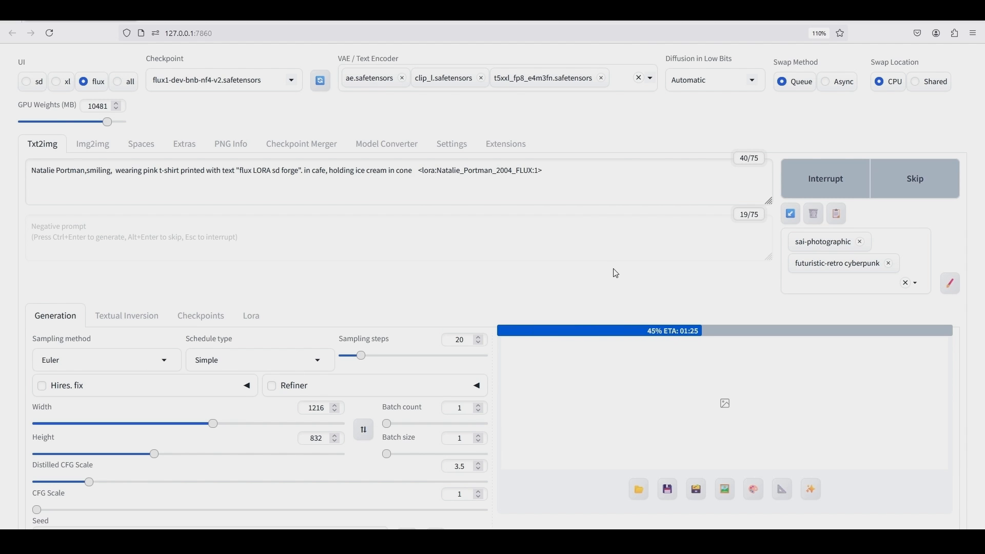
scroll(614, 272, "down", 5)
left_click(667, 205)
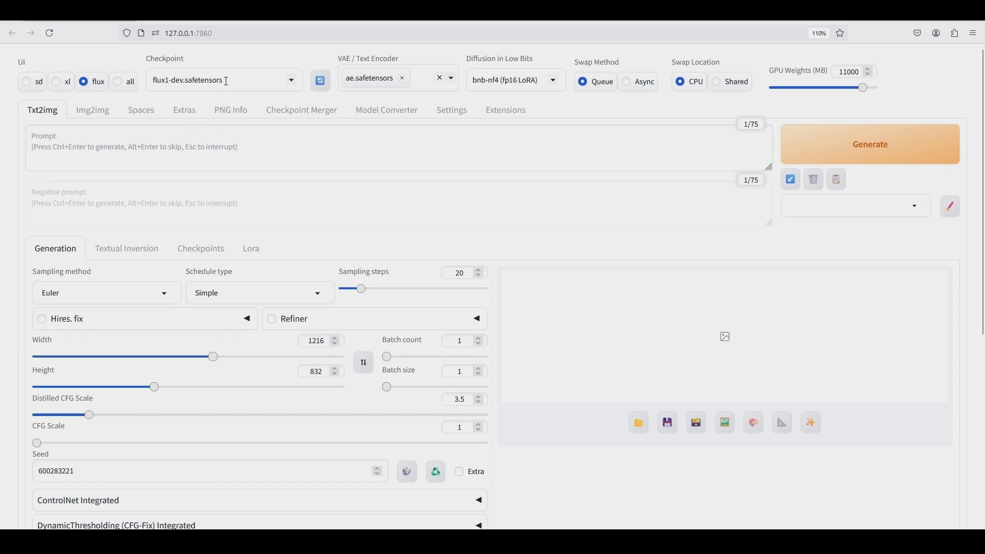
- Keep flux1-dev.safetensors as the checkpoint and add the t5xxl_fp8_e4m3fn.safetensors and clip_l.safetensors text encoders
left_click_drag(156, 81, 226, 81)
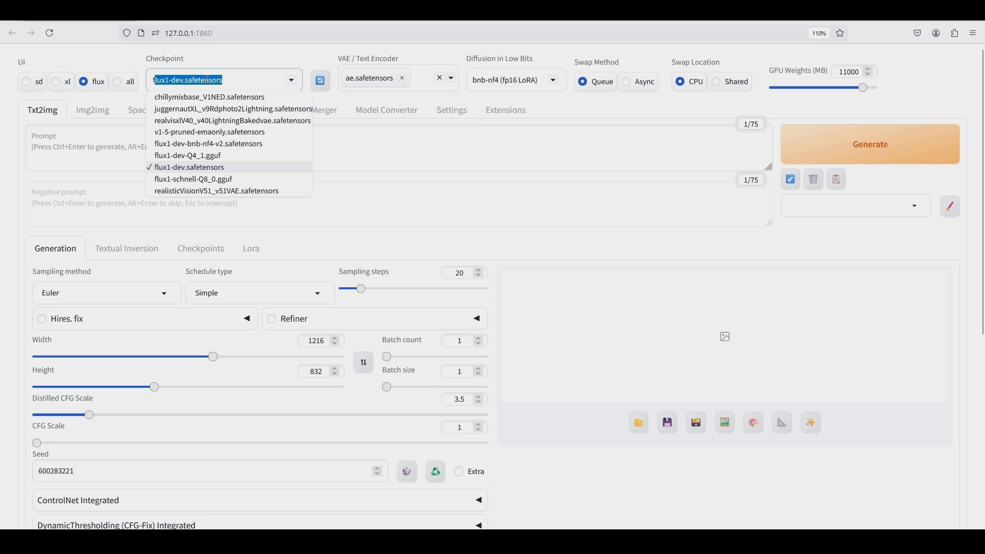
left_click(30, 139)
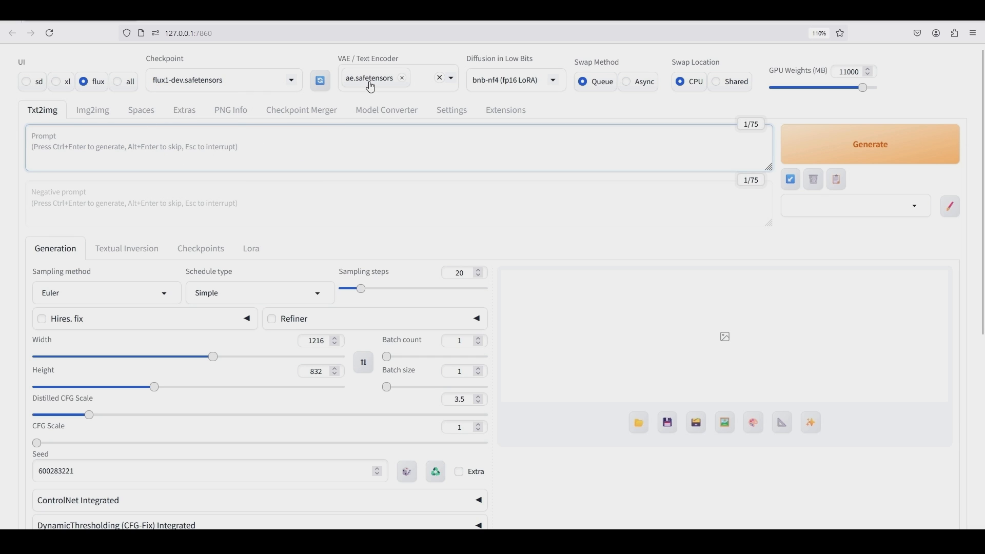
left_click(453, 80)
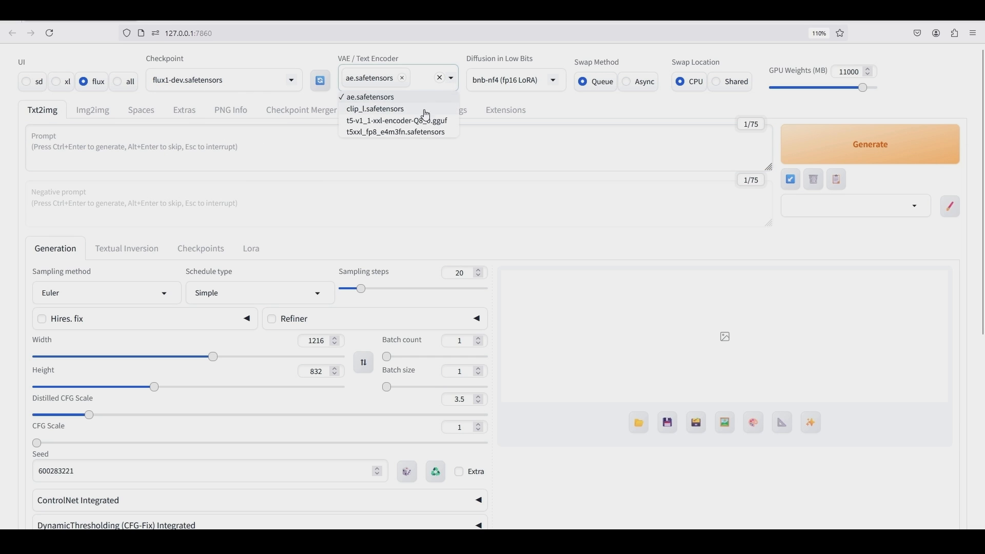
left_click(393, 132)
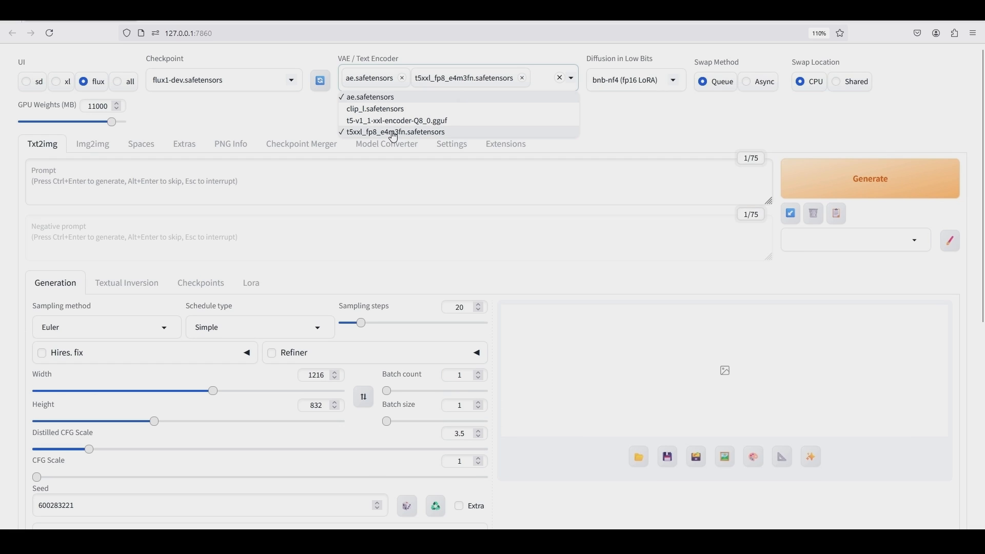
left_click(382, 110)
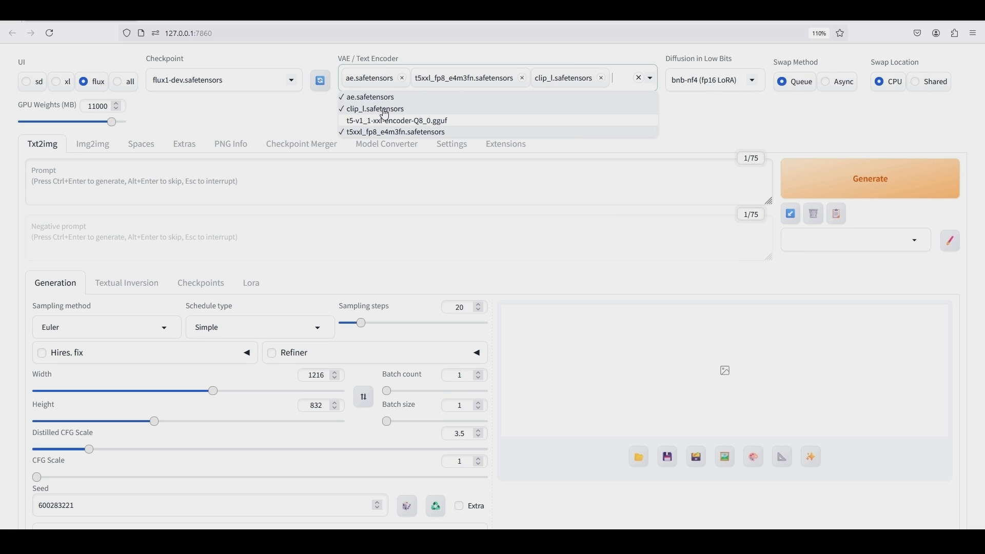
left_click(673, 121)
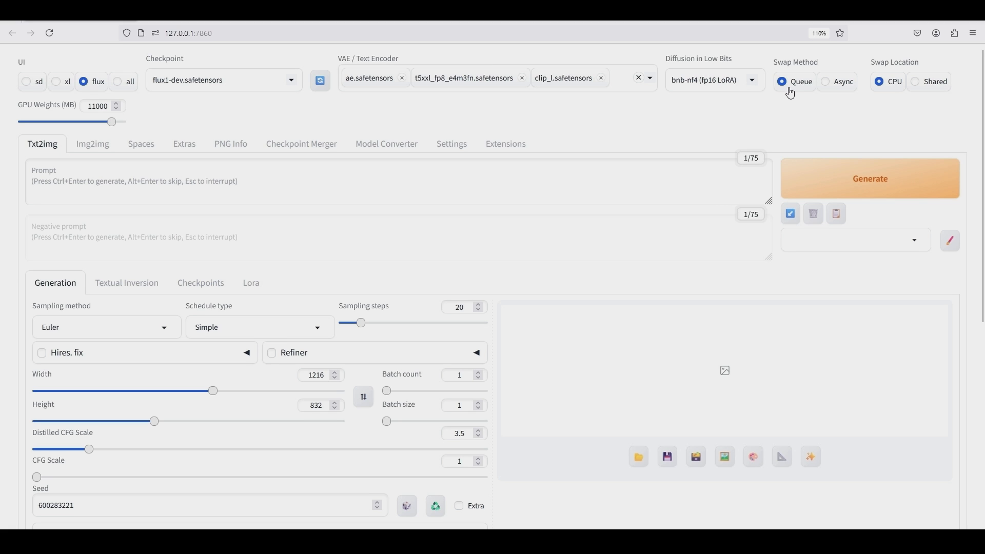
- Keep Diffusion in Low Bits at bnb-nf4 (fp16 LoRA) and set GPU Weights to 11000 MB
left_click(756, 80)
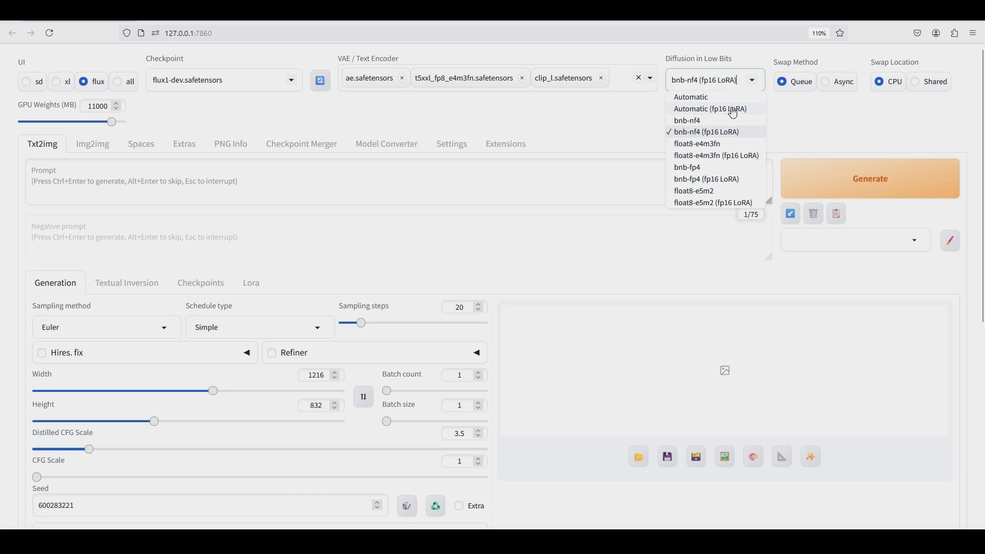
left_click(782, 129)
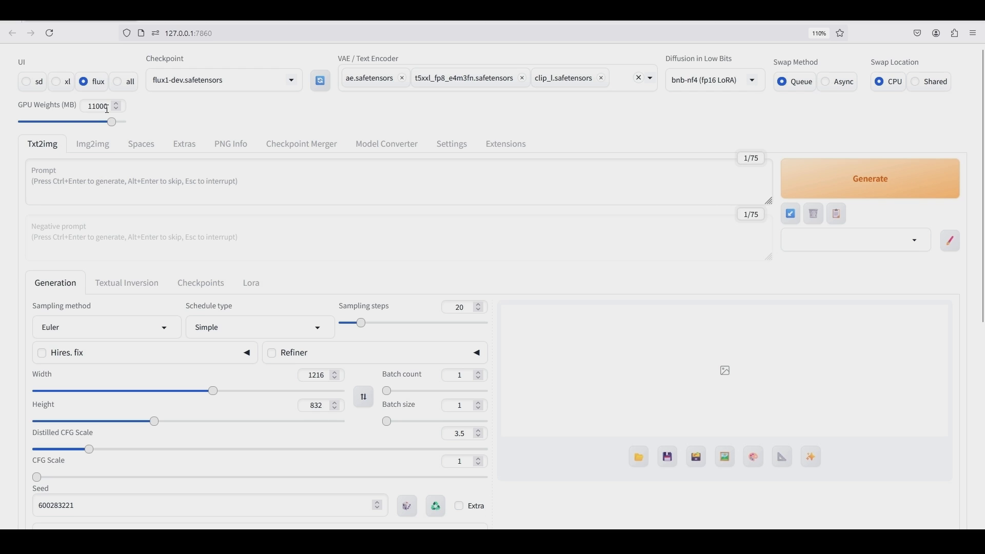
left_click_drag(108, 108, 89, 108)
type("11000")
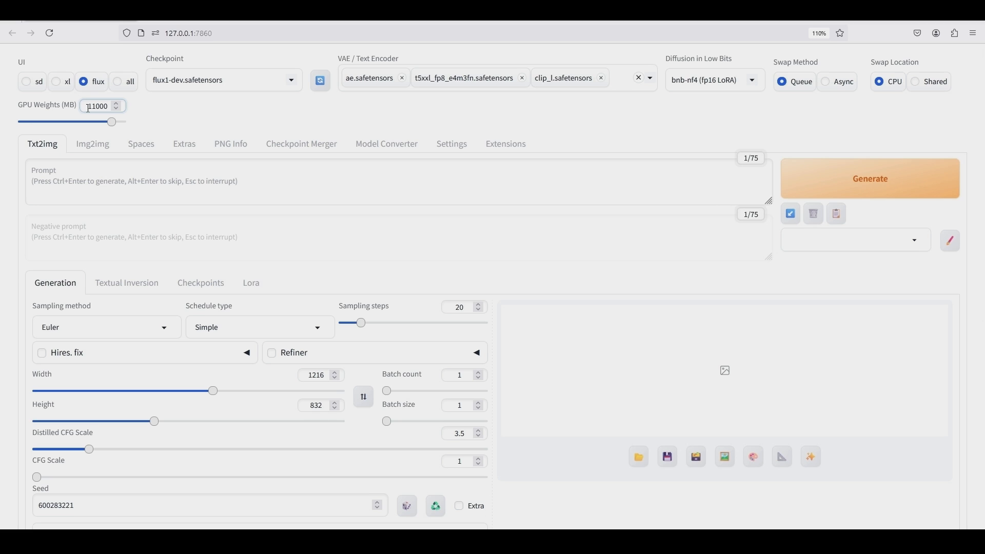
left_click(214, 131)
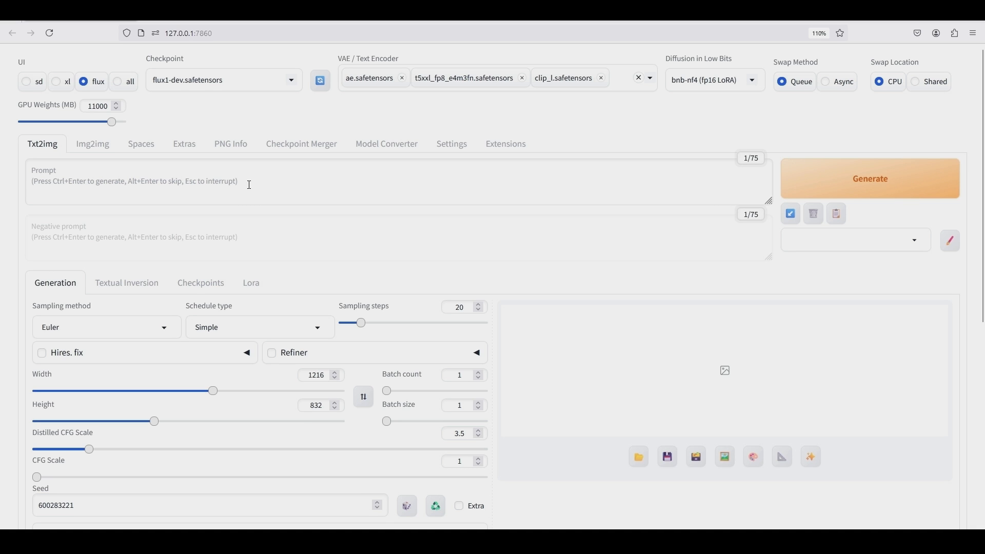
- Set the generation seed to -1
scroll(248, 181, "down", 4)
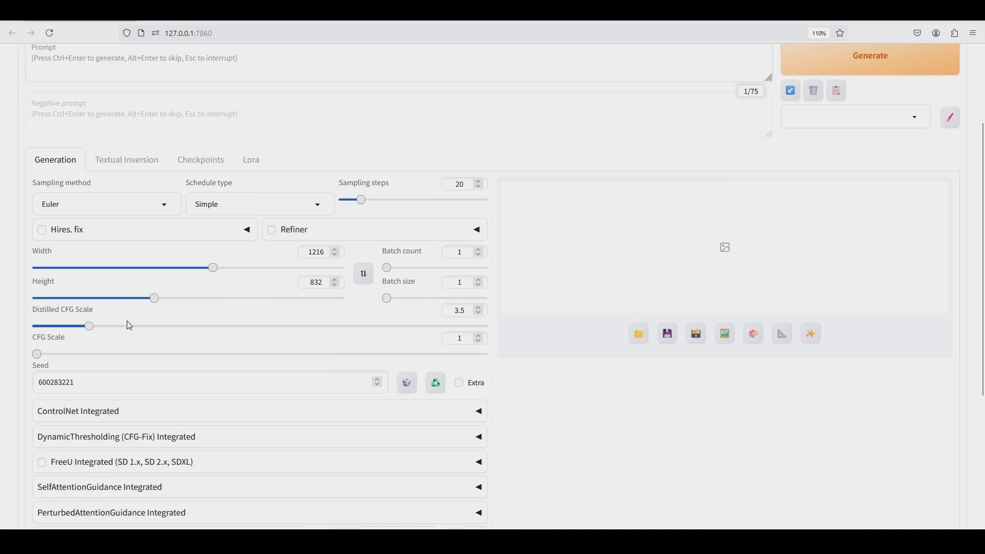
left_click_drag(97, 384, 2, 383)
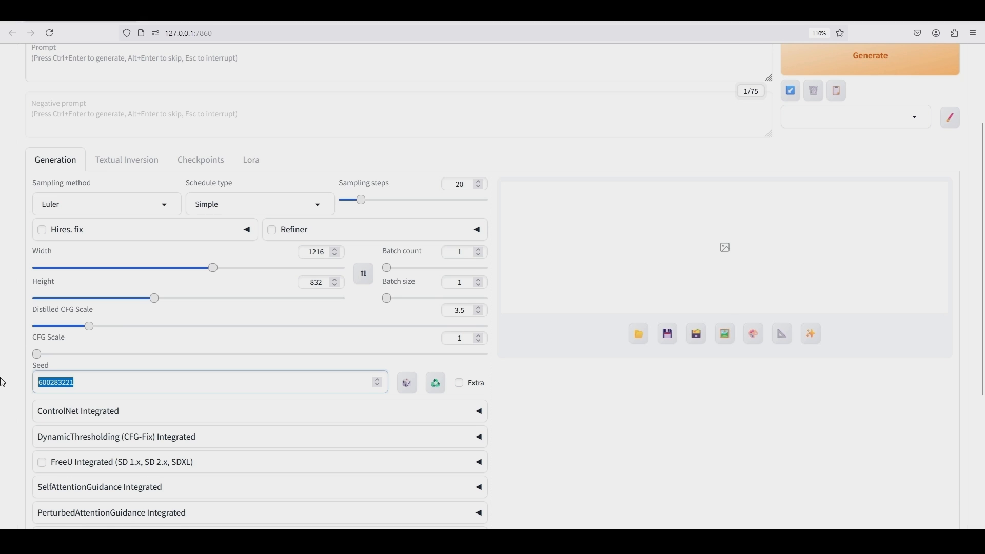
type("-1")
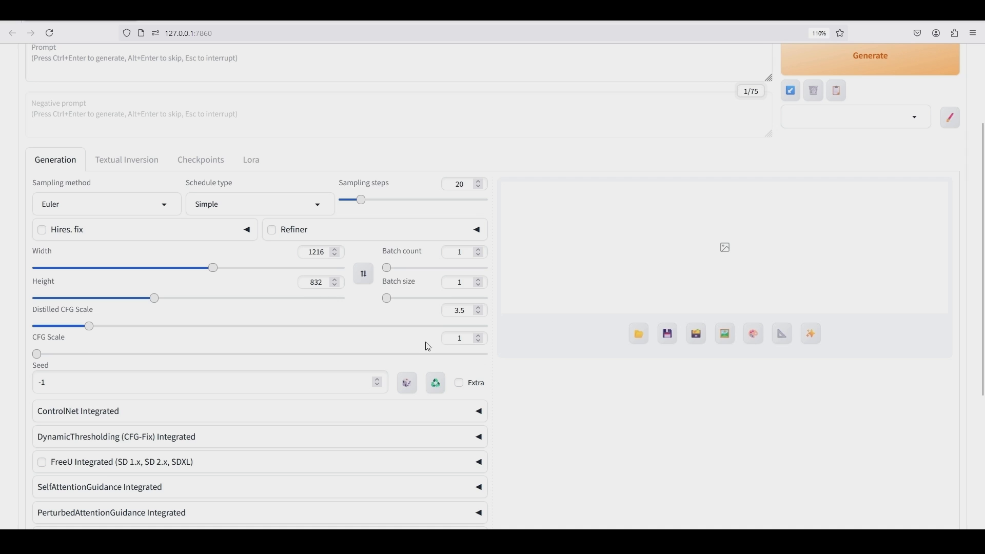
- Check the CFG scale and raise the sampling steps to 25
double_click(460, 339)
left_click(477, 182)
left_click(477, 182)
left_click(477, 182)
left_click(476, 183)
left_click(476, 182)
left_click(2, 246)
scroll(220, 262, "up", 2)
scroll(221, 262, "up", 2)
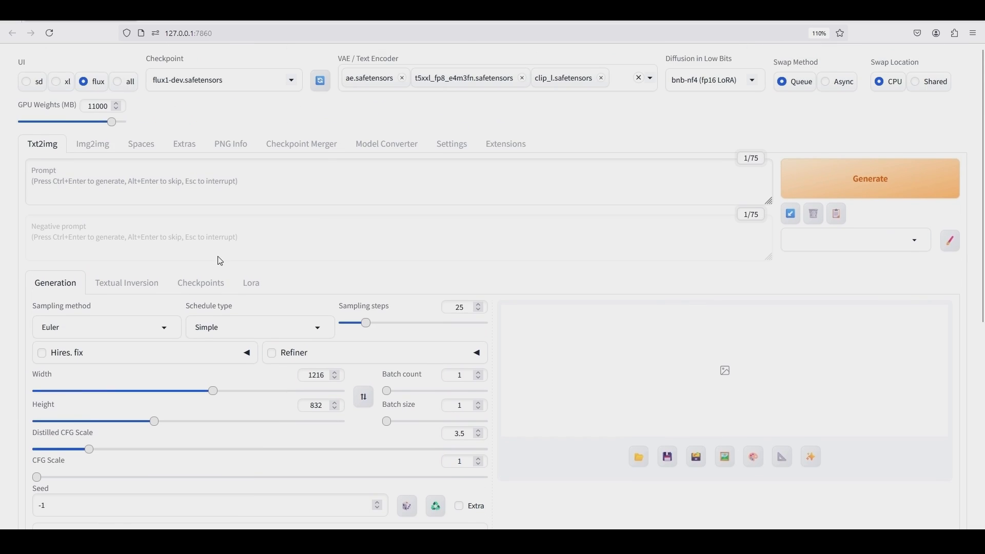
- Paste the Natalie Portman magical fairy prompt with glowing sword, colorful wings and magical forest background, including hkstyle and epic cinematic style
left_click(215, 172)
right_click(215, 171)
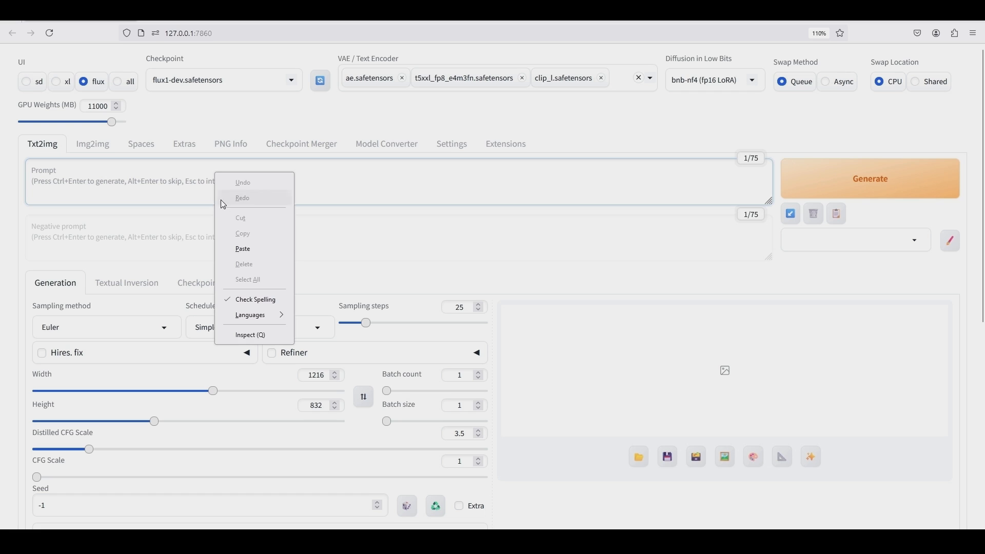
left_click(240, 244)
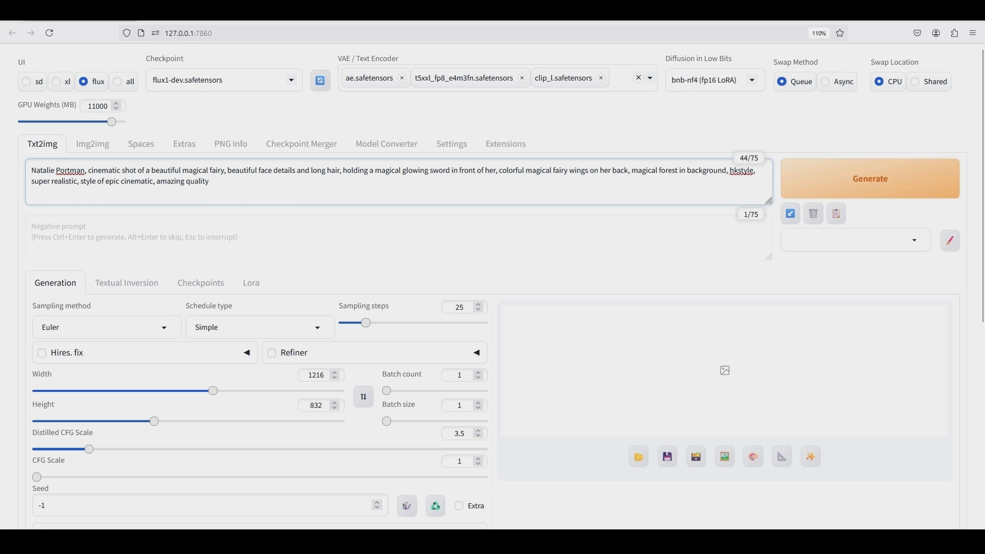
- Add the Natalie_Portman_2004_FLUX_epoch_16, FluxFantasyKnightsV1 and flux_realism_lora LoRAs to the prompt
left_click(248, 283)
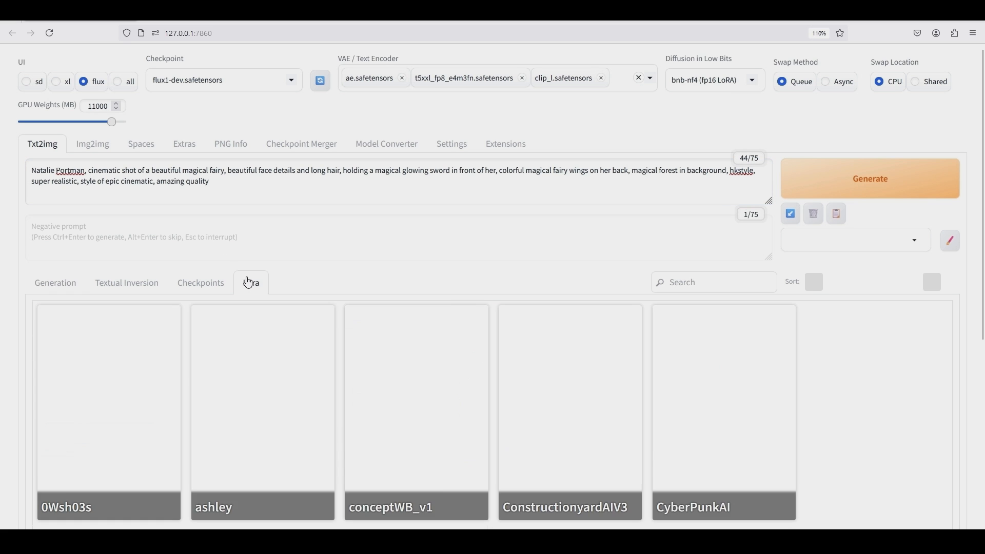
scroll(230, 410, "down", 10)
scroll(230, 410, "down", 3)
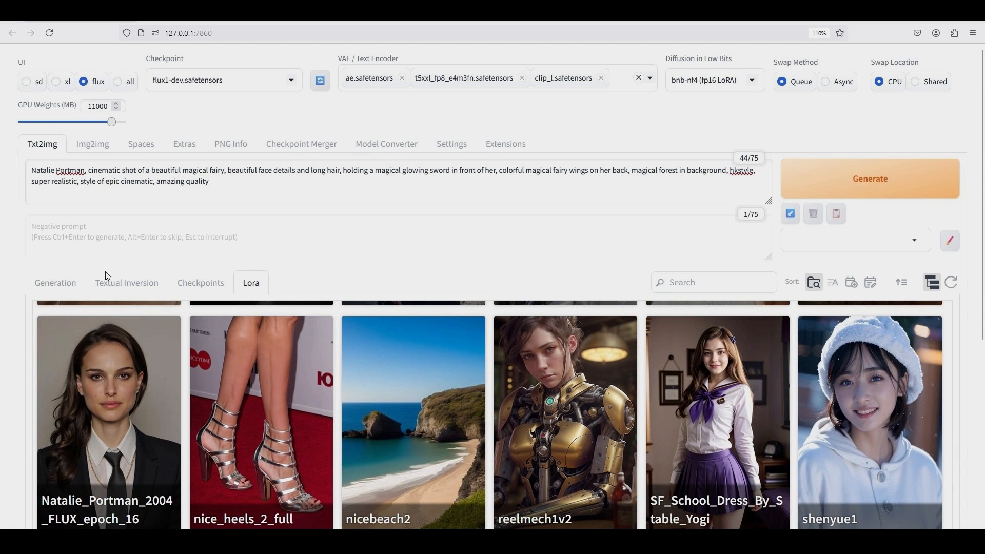
left_click(108, 409)
scroll(646, 398, "down", 2)
scroll(646, 398, "down", 5)
scroll(666, 390, "up", 6)
scroll(672, 388, "up", 10)
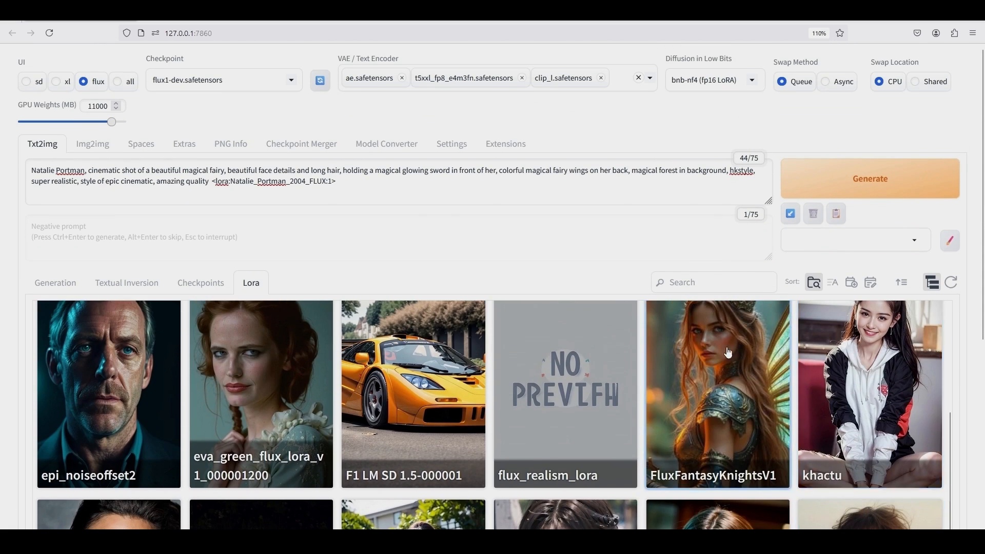
left_click(750, 353)
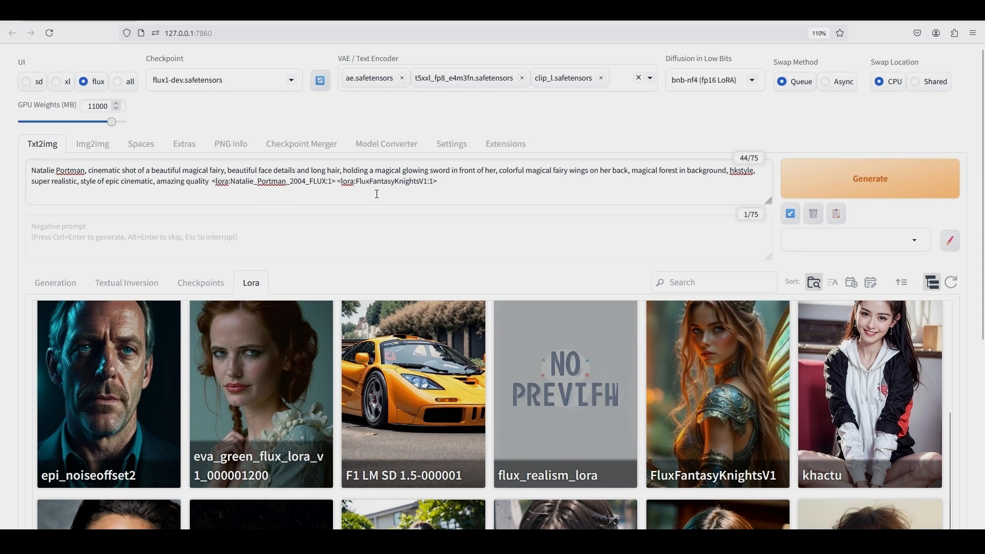
left_click(549, 401)
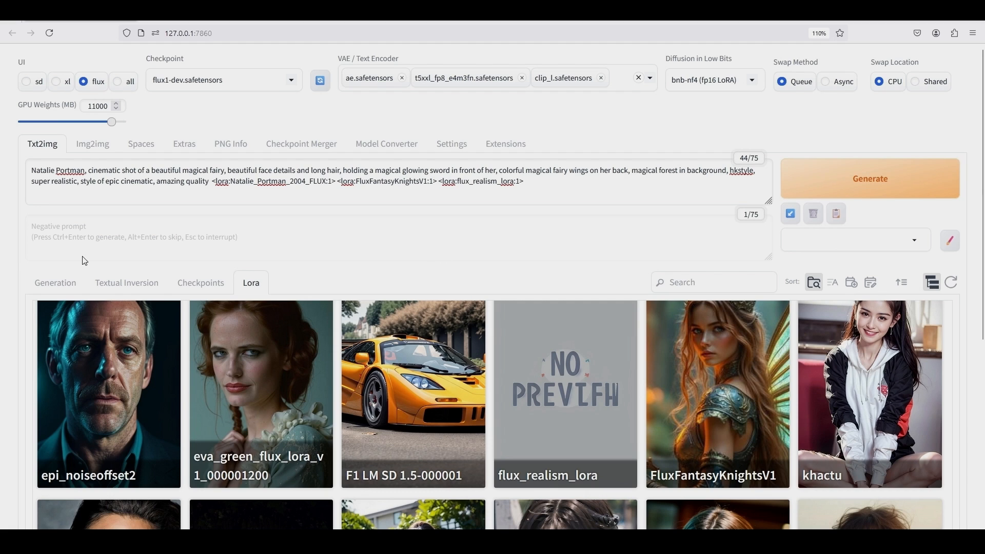
- Return to the generation settings and generate the fairy image
left_click(40, 283)
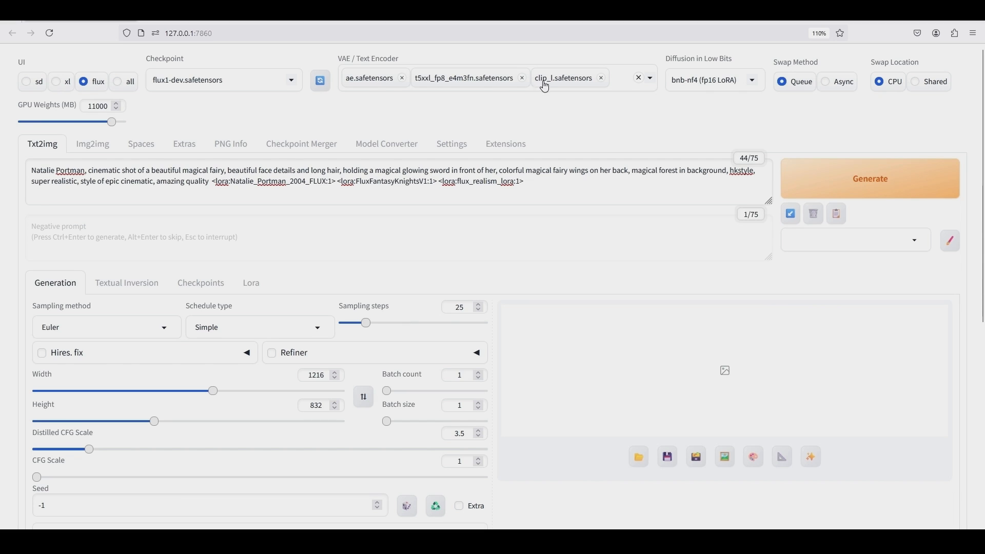
left_click(842, 189)
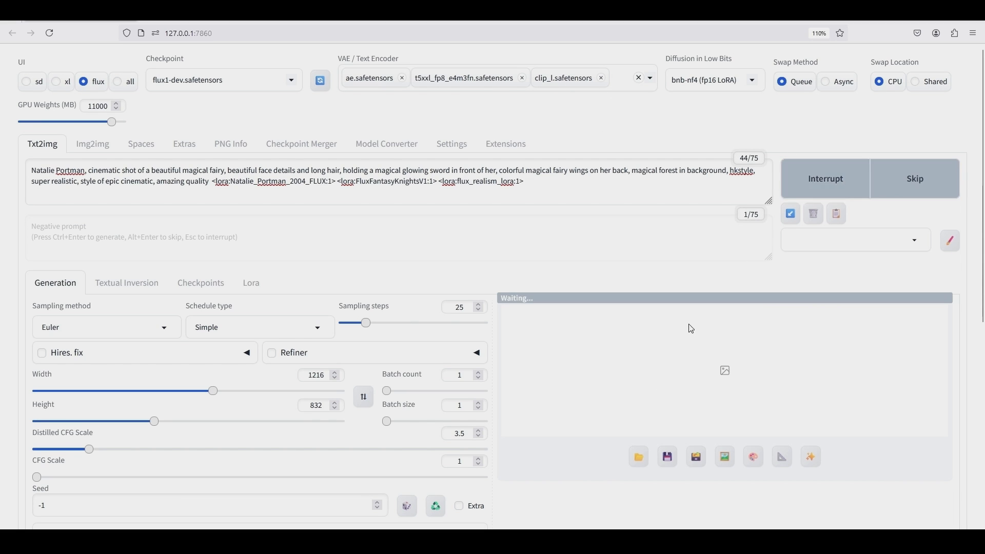
- Switch to the Forge console and examine the total VRAM and RAM, graphics card model and model-loading log
key("alt+Tab")
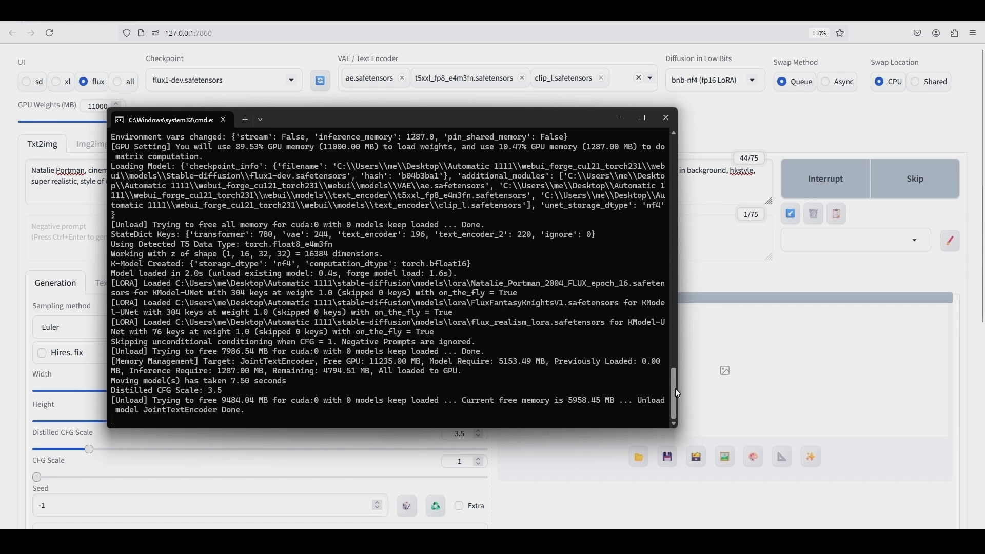
left_click_drag(675, 389, 681, 158)
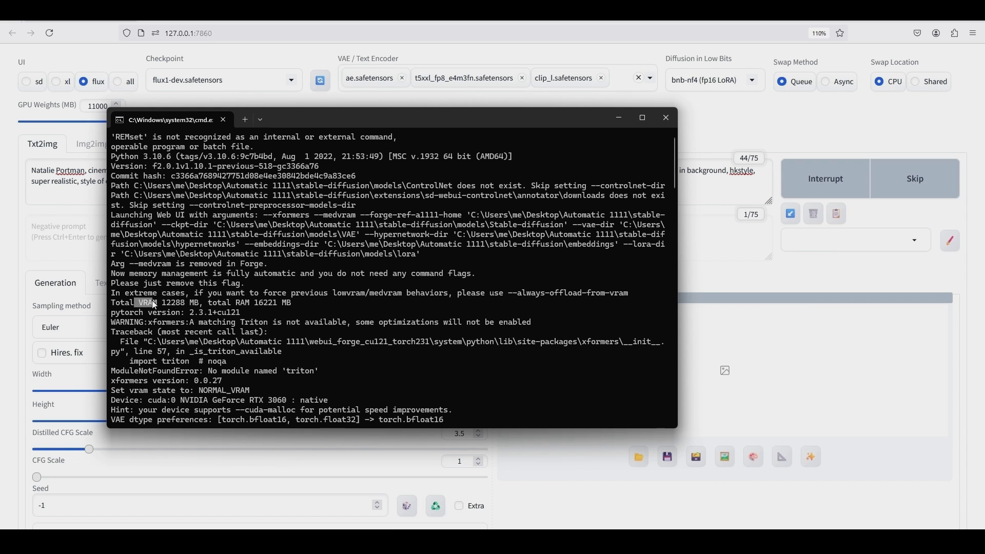
left_click_drag(195, 305, 257, 304)
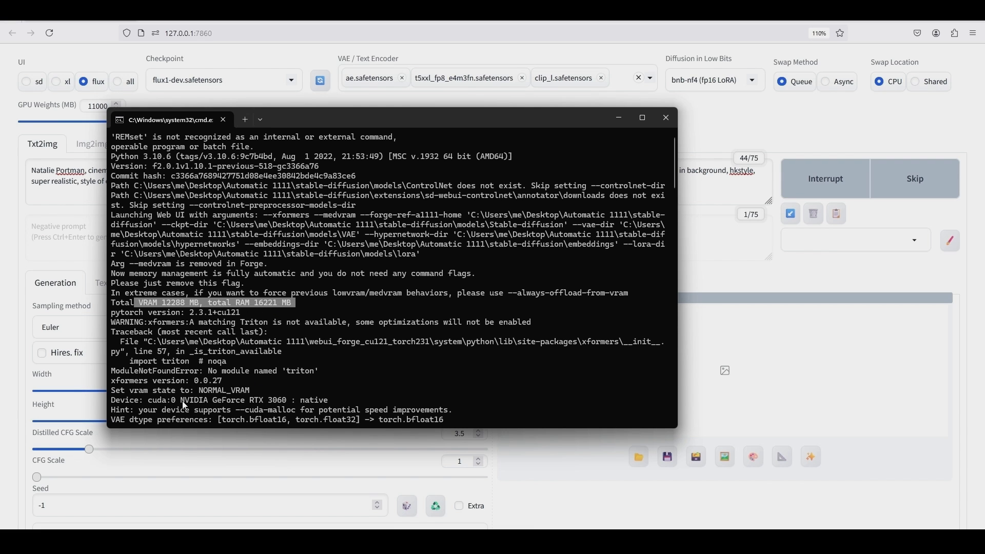
left_click_drag(177, 401, 287, 401)
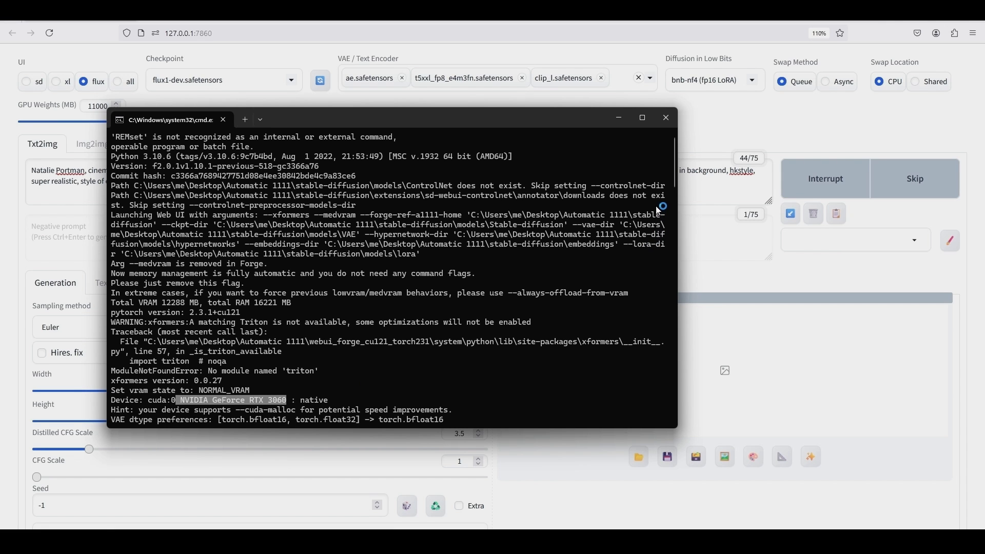
left_click_drag(675, 179, 676, 420)
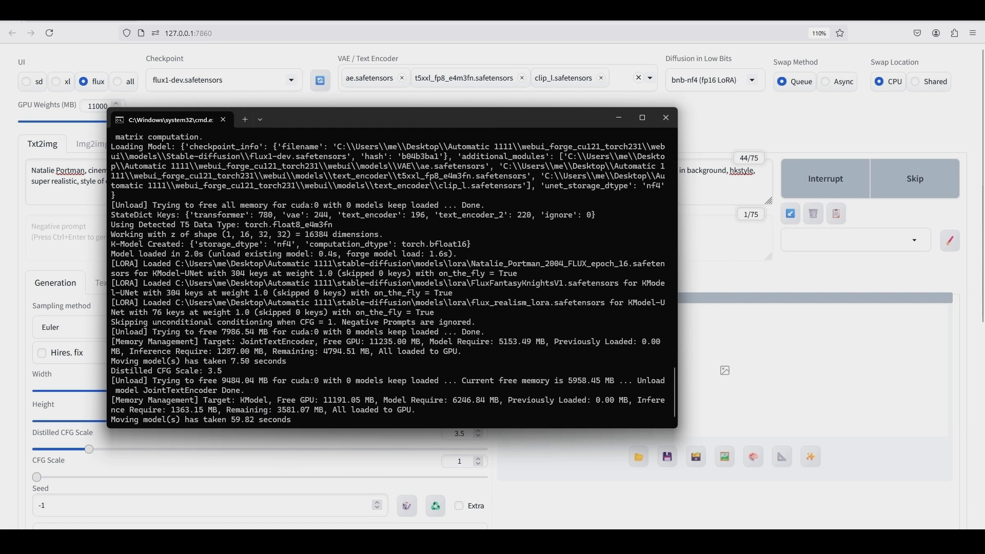
- Open Task Manager, examine the GPU's utilization and dedicated memory usage, and minimize it
right_click(686, 541)
left_click(711, 504)
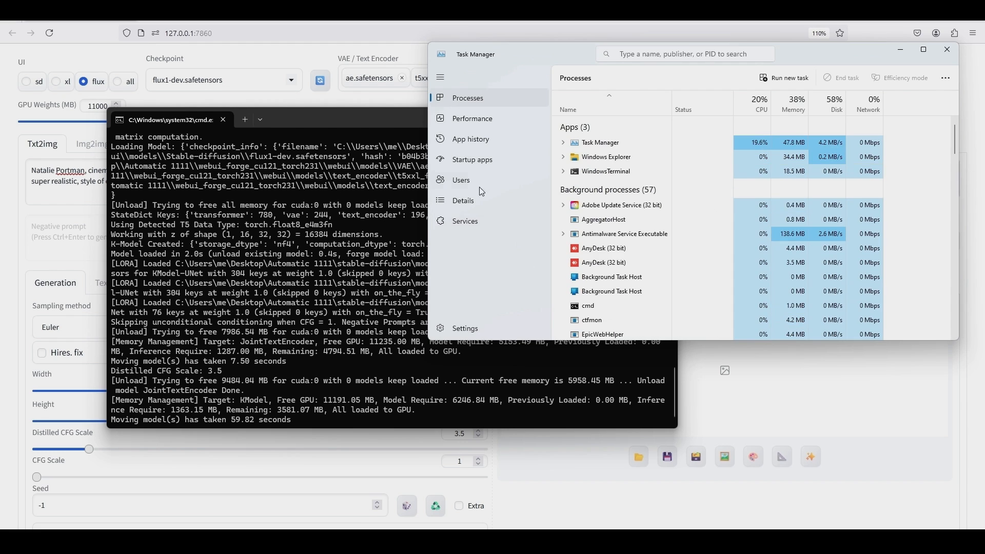
left_click(473, 119)
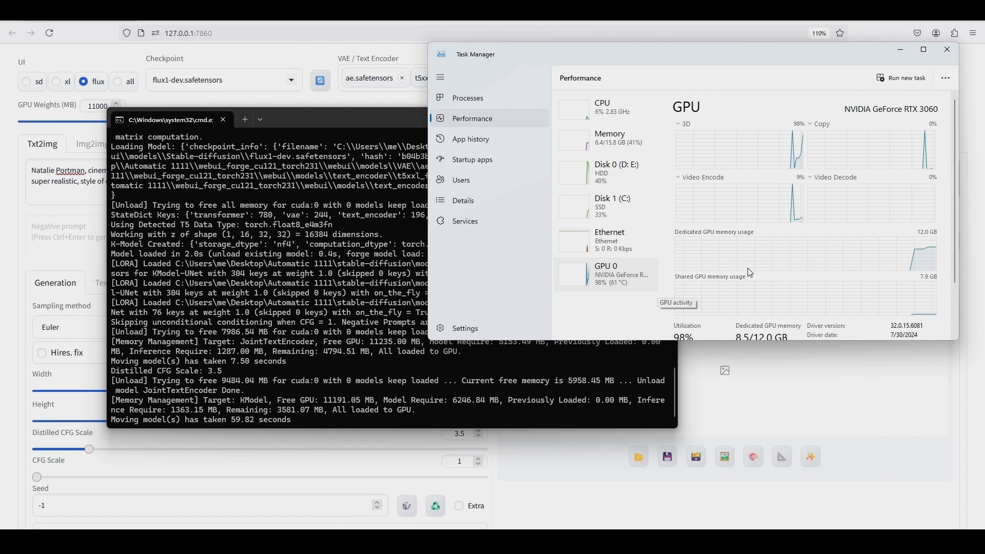
scroll(767, 308, "down", 1)
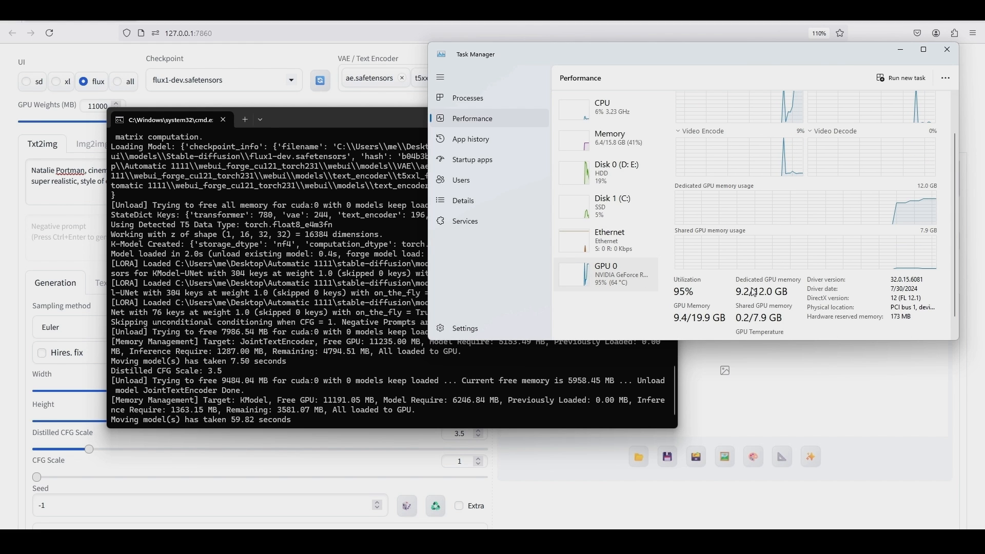
left_click(905, 53)
- Move the console window aside to follow progress, and examine the finished fairy image at full size
left_click_drag(333, 119, 249, 178)
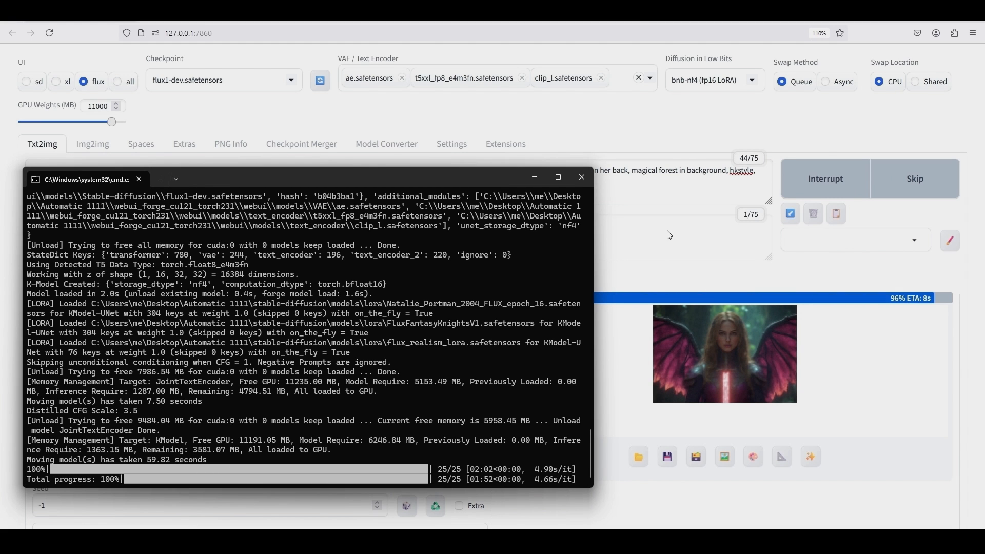
scroll(670, 235, "down", 5)
scroll(669, 234, "up", 3)
left_click(706, 289)
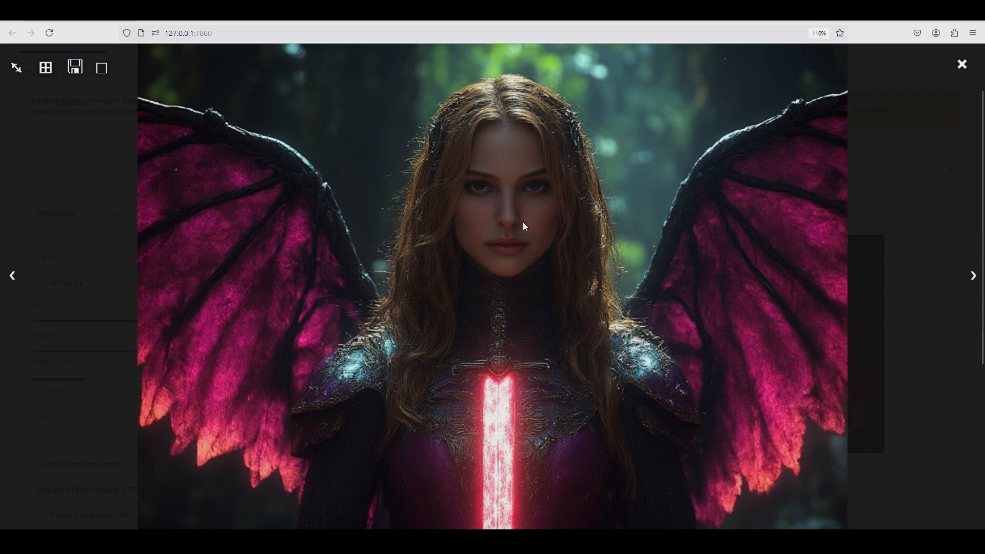
left_click(962, 66)
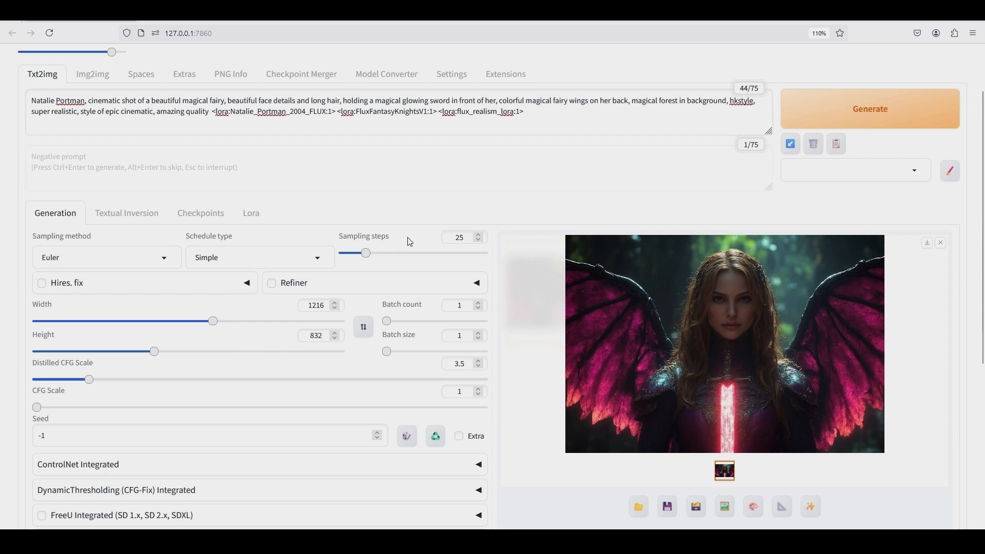
- Review the LoRAs used for the image in the LoRA library and the magical sword wording in the prompt
left_click(255, 215)
scroll(482, 333, "down", 3)
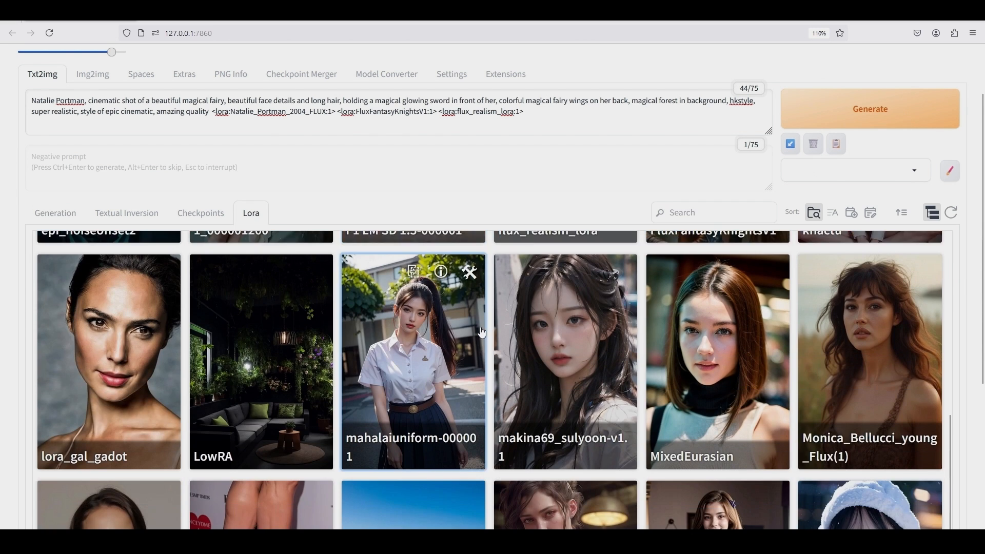
scroll(482, 333, "down", 3)
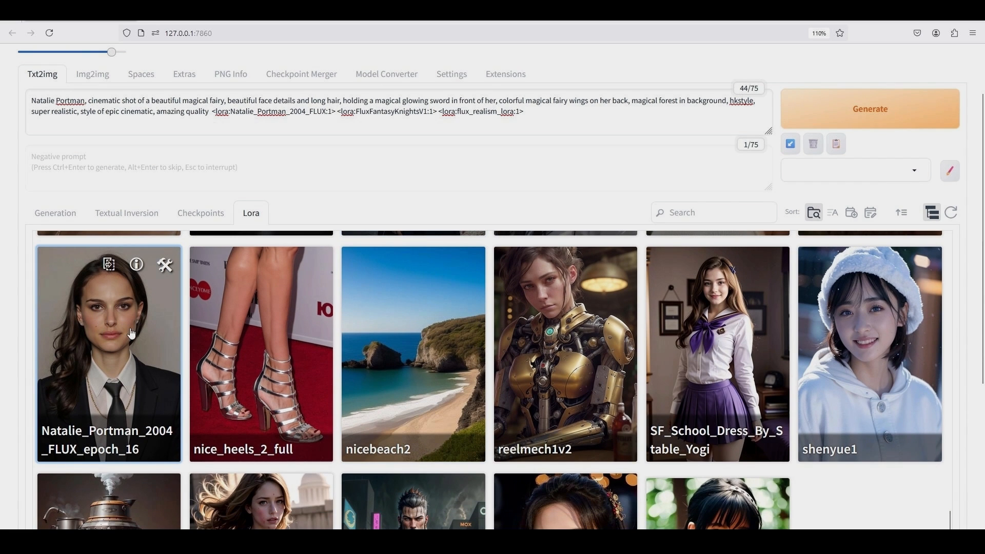
scroll(718, 333, "up", 6)
scroll(754, 330, "down", 1)
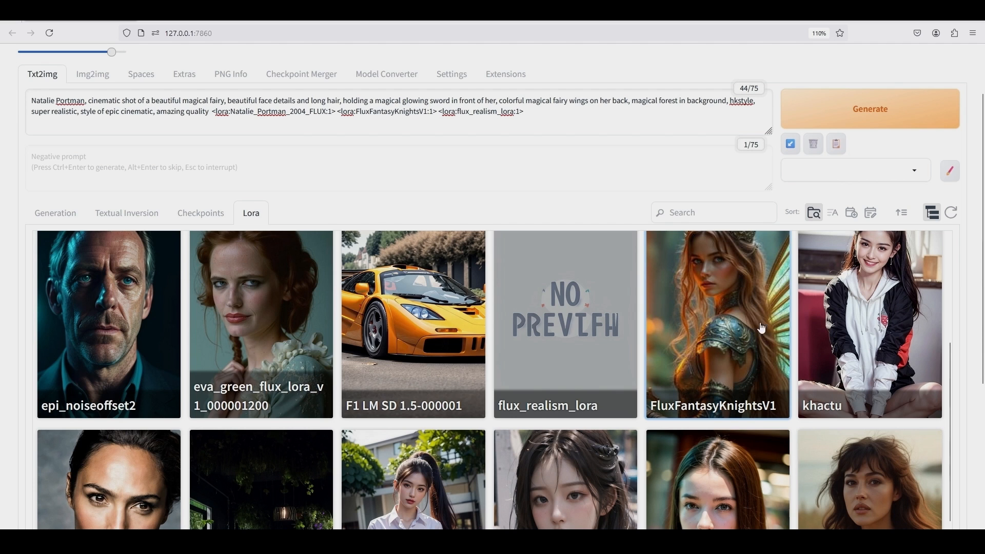
scroll(778, 314, "up", 3)
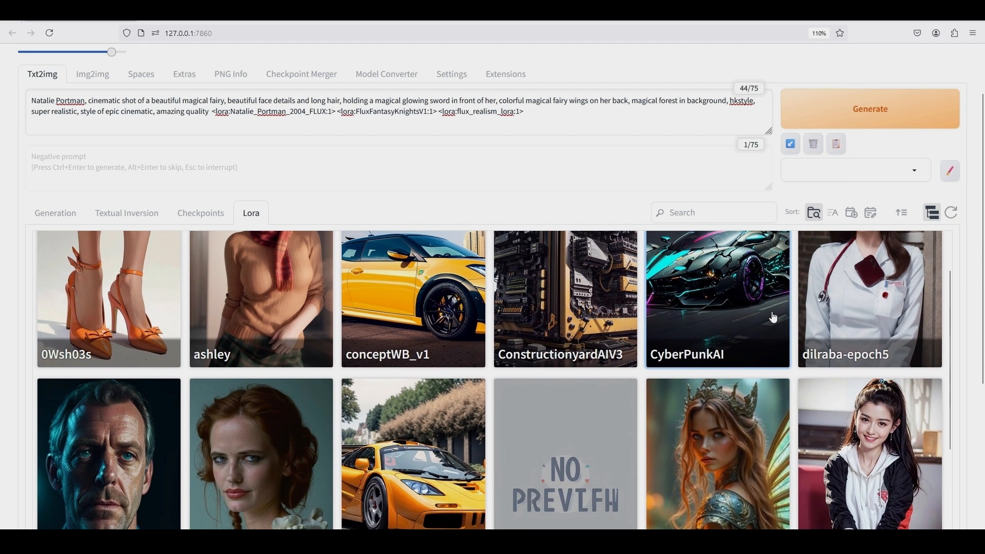
scroll(666, 312, "up", 1)
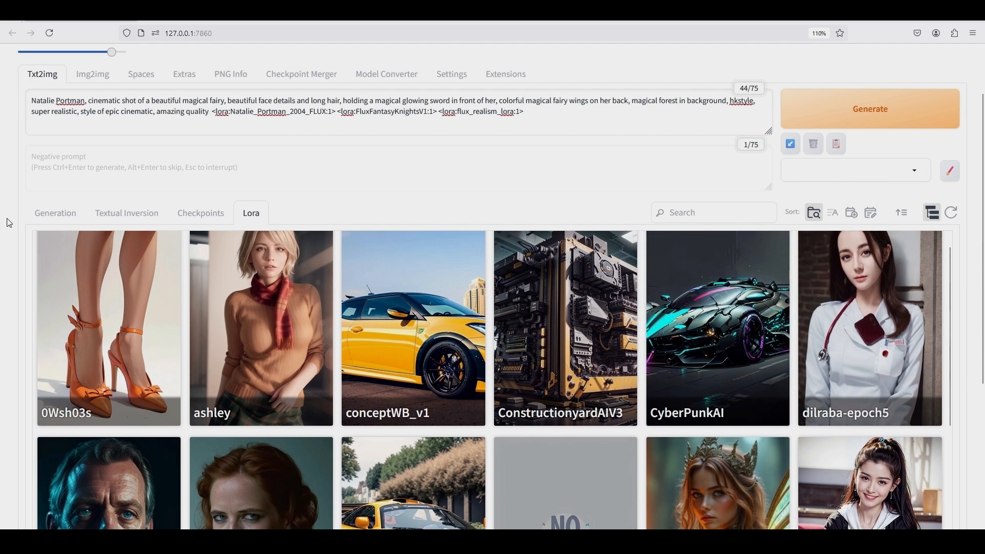
left_click(43, 220)
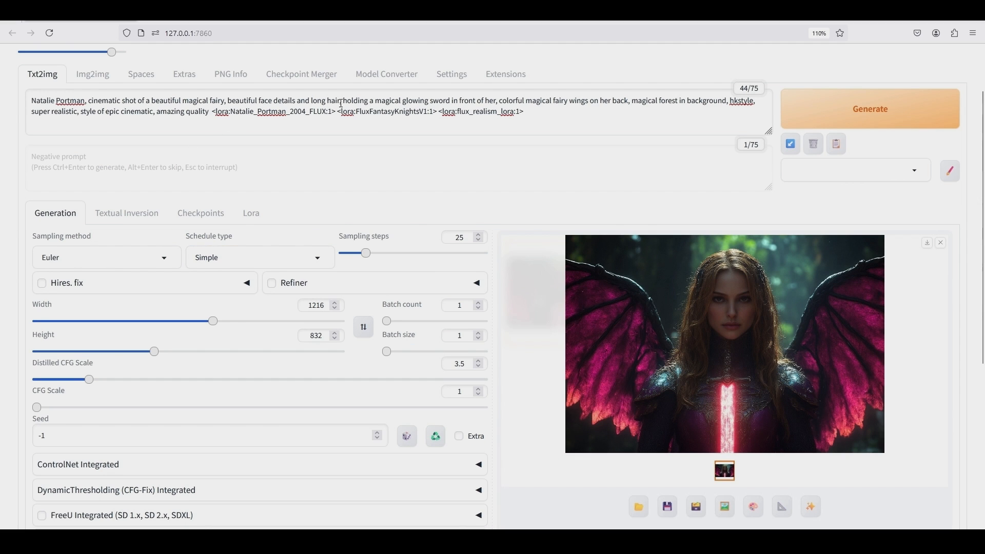
left_click_drag(341, 100, 453, 103)
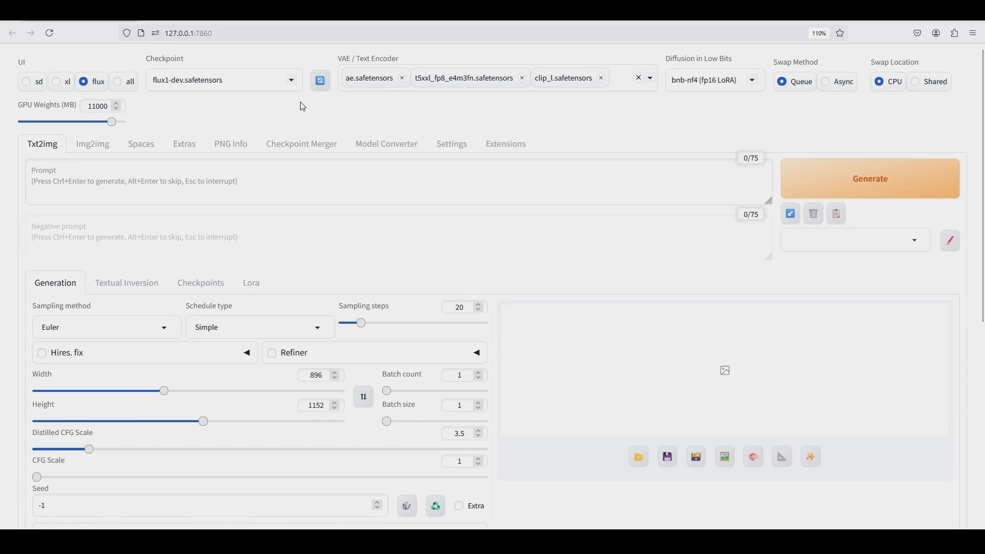
- Select flux1-dev-Q4_1.gguf as the checkpoint
left_click(291, 81)
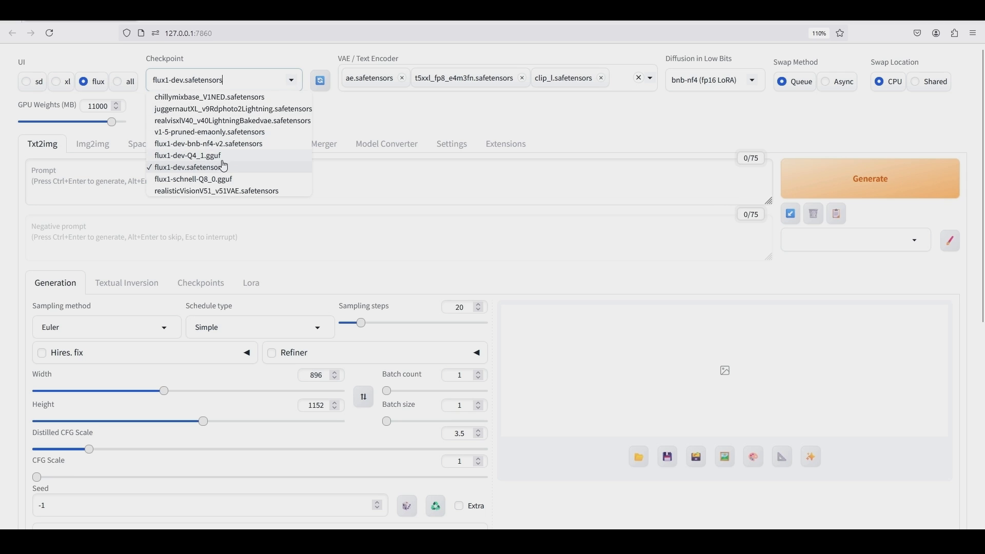
left_click(198, 156)
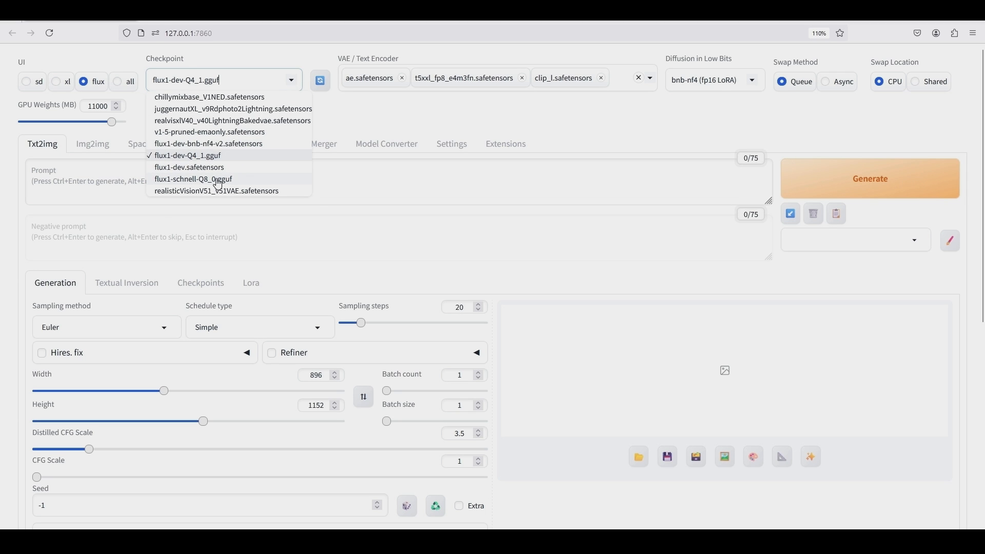
left_click(342, 129)
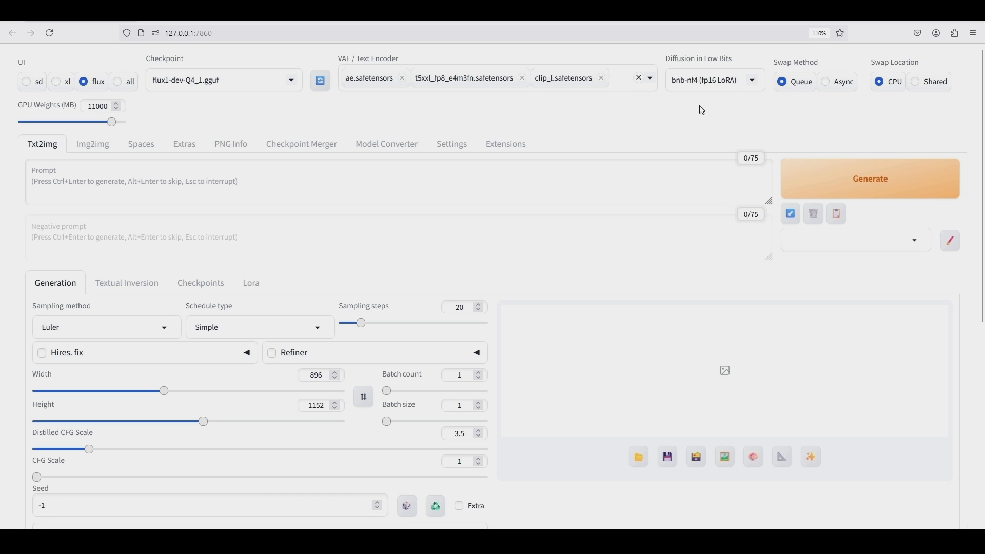
- Set Diffusion in Low Bits to Automatic (fp16 LoRA)
left_click(752, 81)
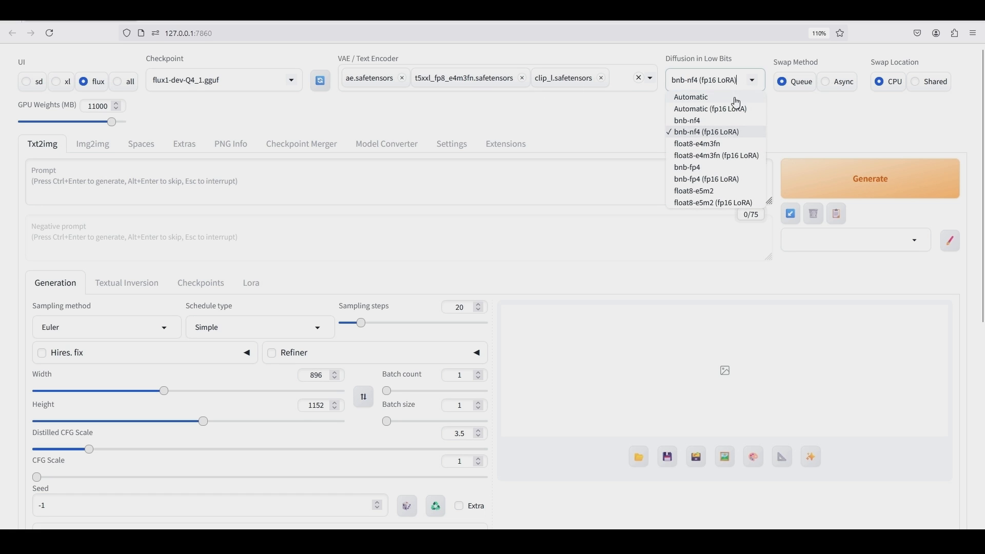
left_click(727, 107)
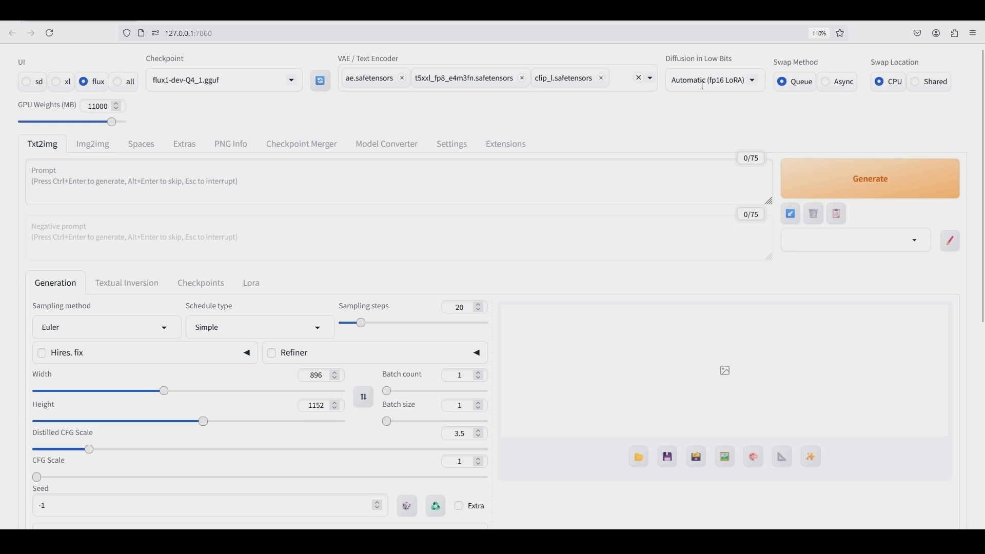
left_click(750, 81)
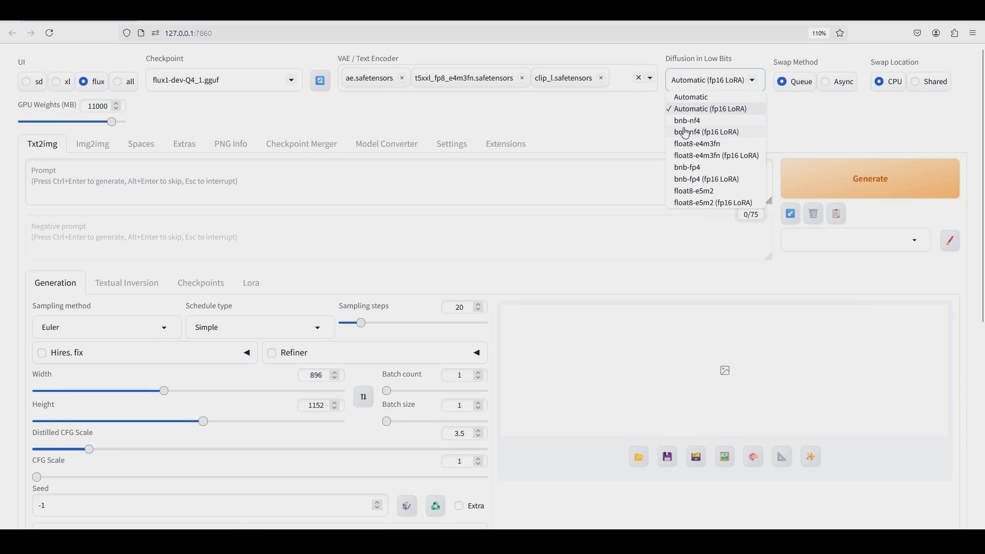
left_click(637, 127)
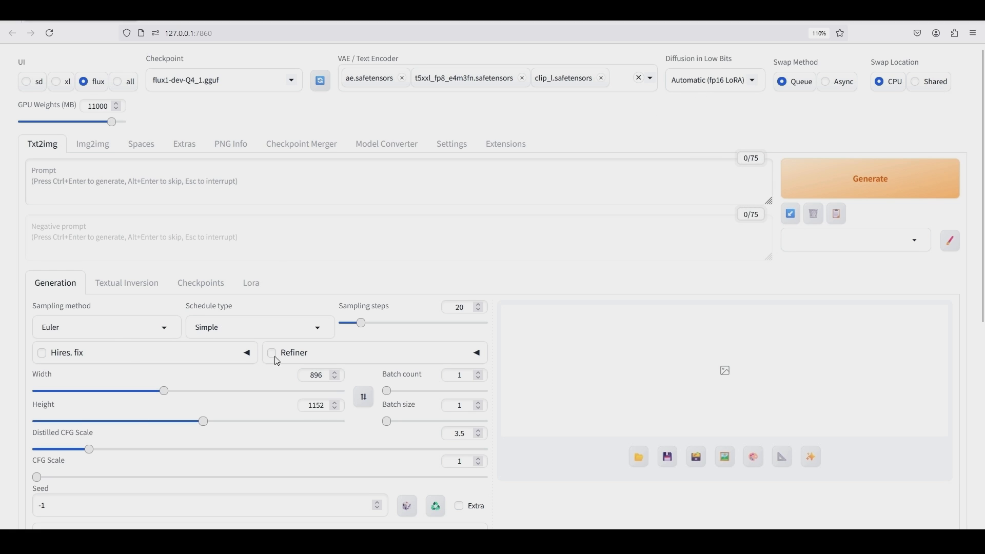
- Set the sampling steps to 25 and restore the prompt and parameters of the last generation
left_click_drag(461, 308, 468, 308)
type("8")
key("BackSpace")
type("5")
left_click(790, 215)
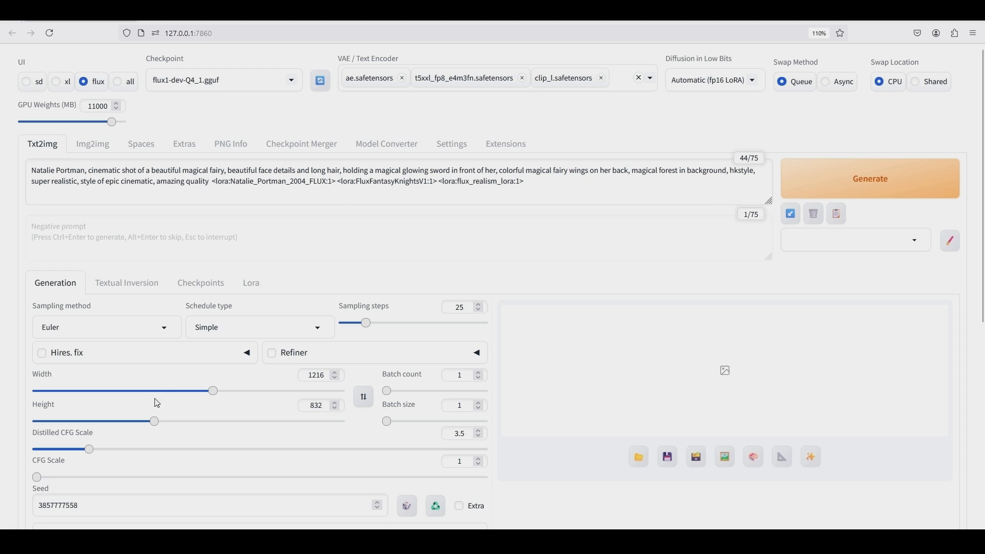
- Set the seed to -1 and generate the magical fairy image with the flux1-dev-Q4_1.gguf checkpoint
left_click_drag(93, 496, 6, 504)
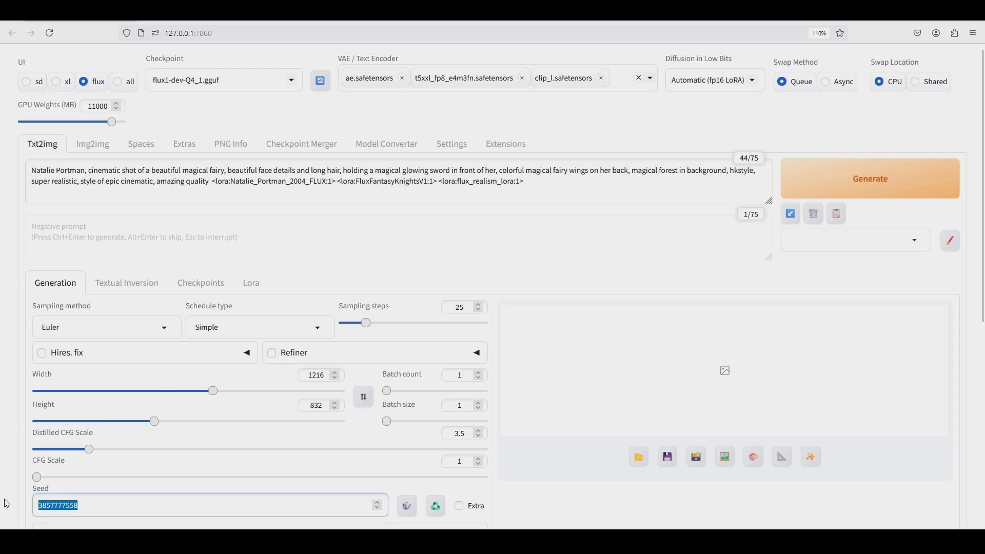
type("-1")
left_click(3, 454)
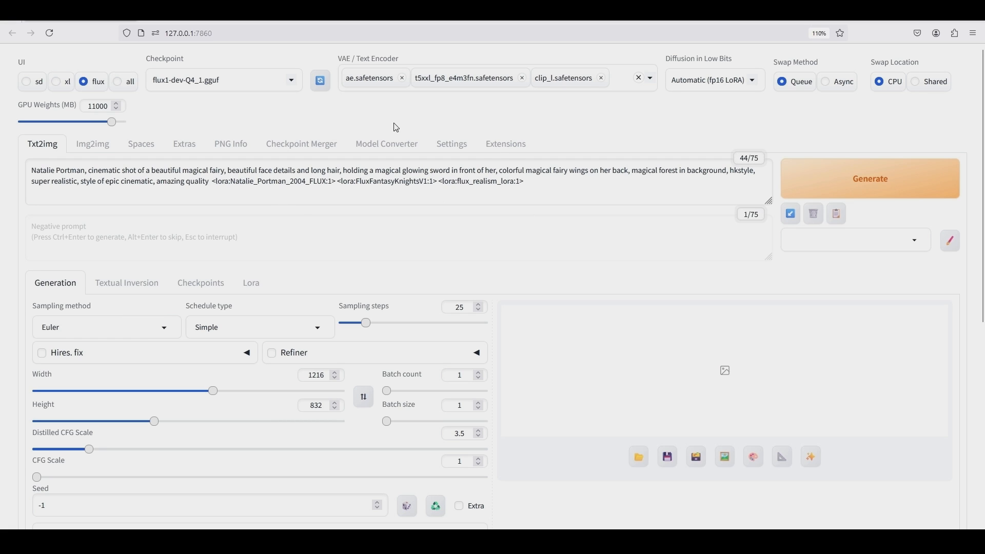
left_click(866, 191)
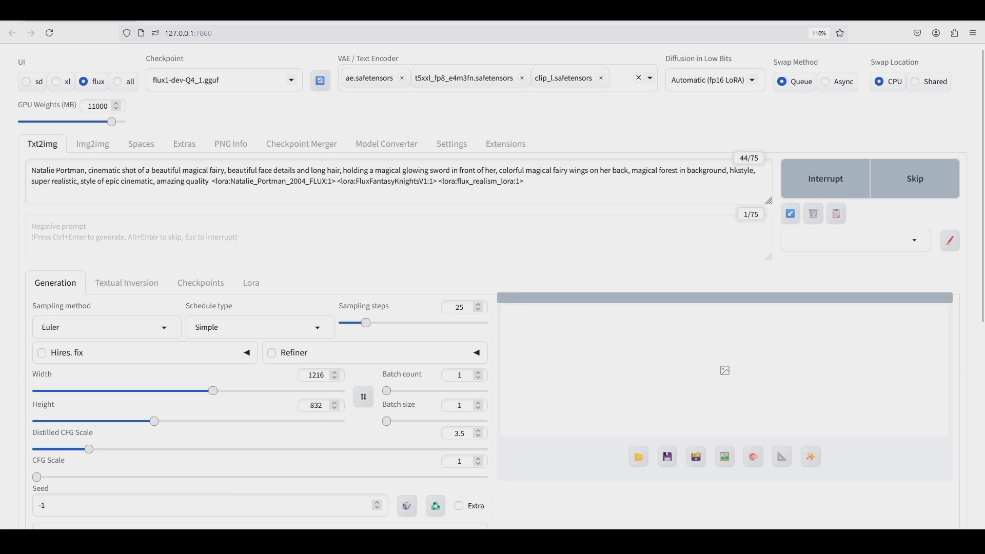
- Follow the generation progress in the console and examine the finished fairy image at full size
key("alt+Tab")
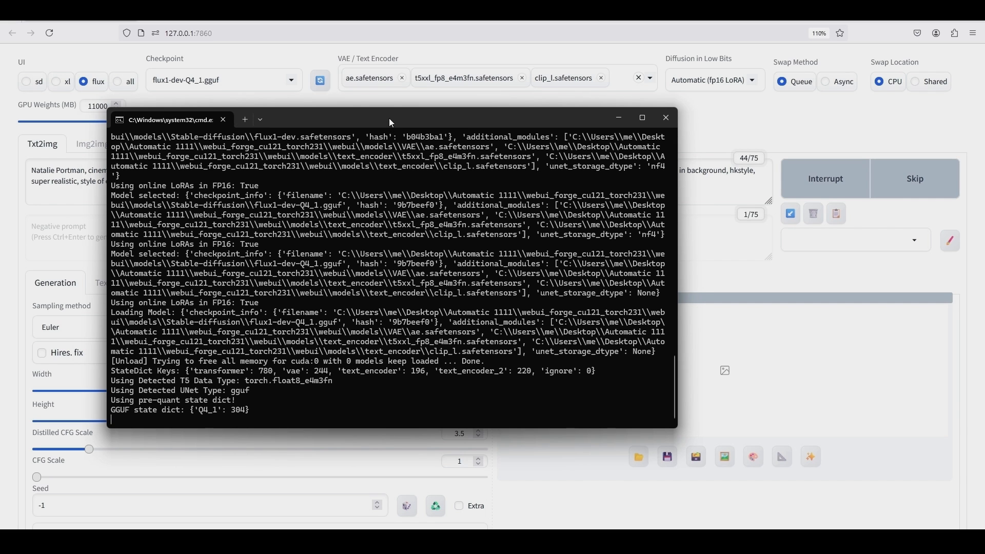
left_click_drag(389, 118, 291, 130)
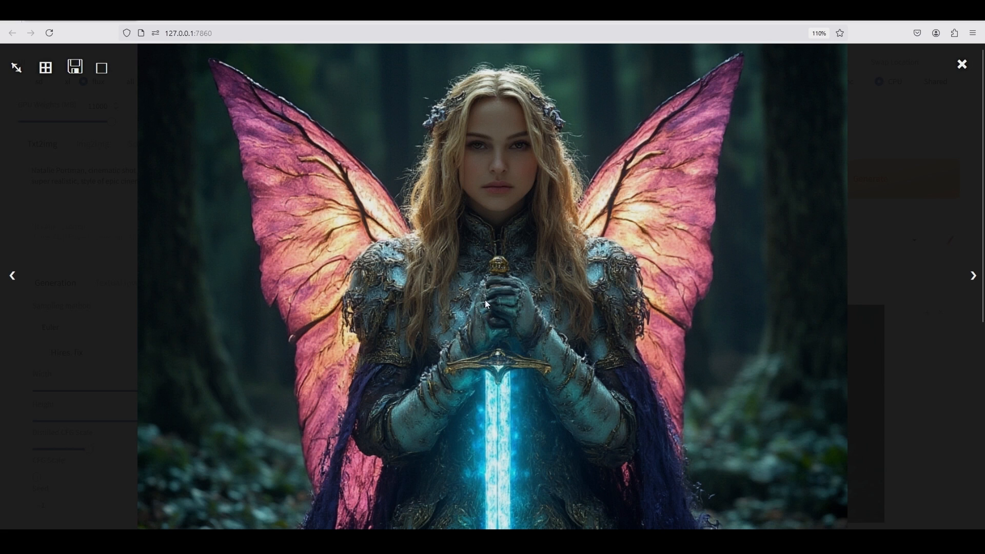
key("apostrophe")
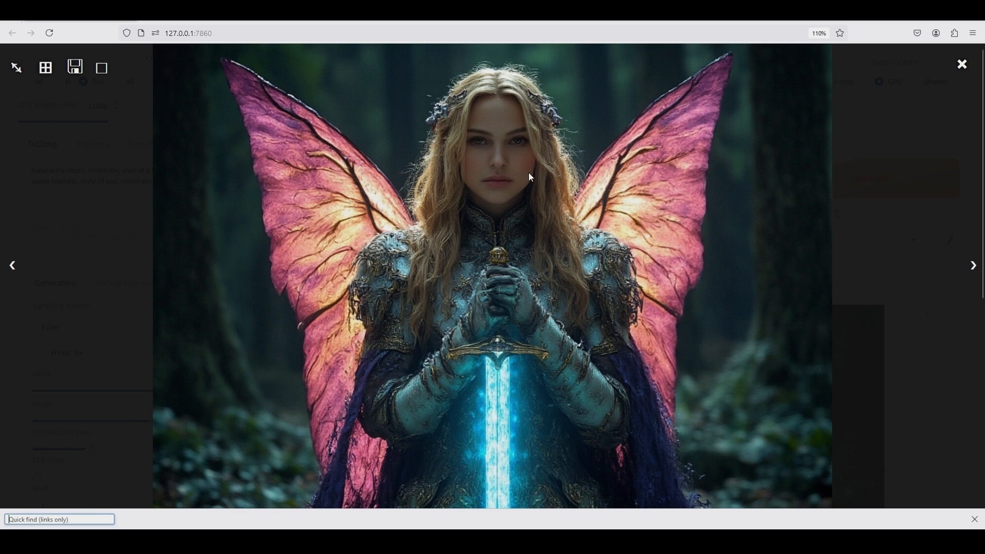
left_click(884, 173)
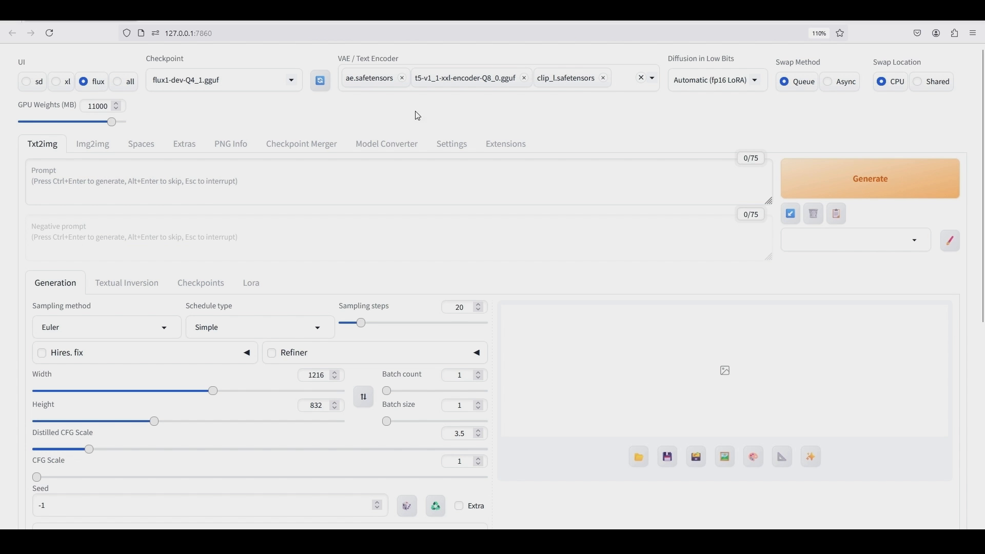
- Select flux1-schnell-Q8_0.gguf as the checkpoint and restore the prompt and parameters of the last generation
left_click(287, 85)
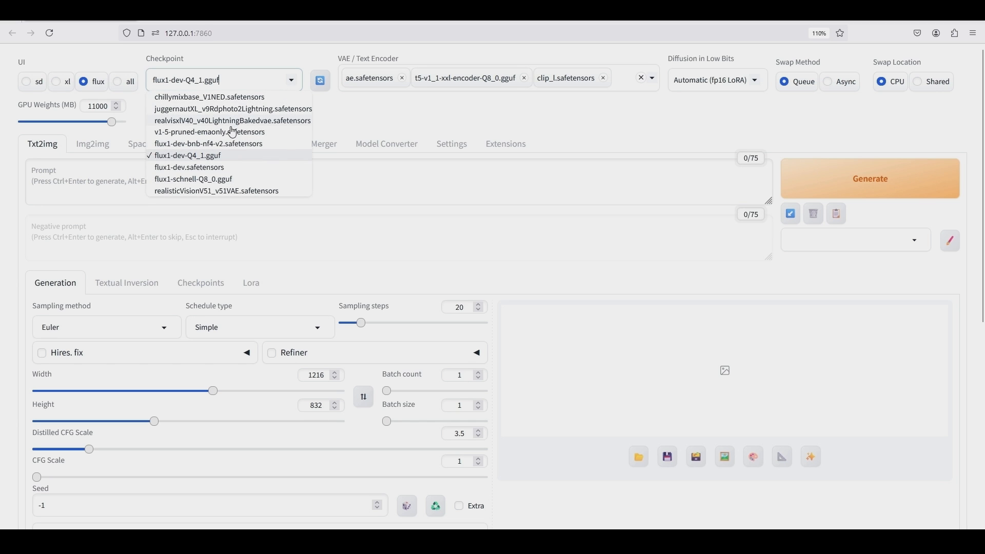
left_click(208, 179)
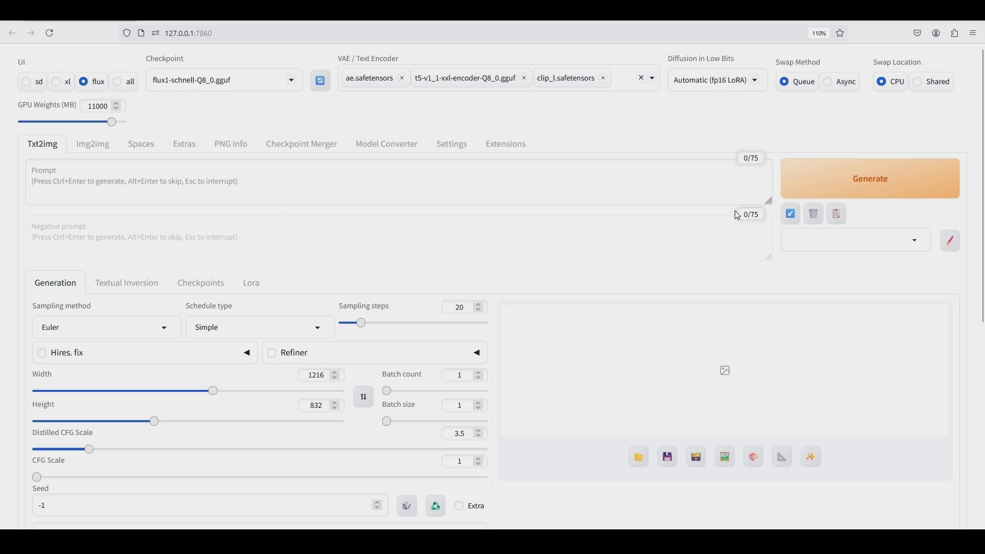
left_click(791, 214)
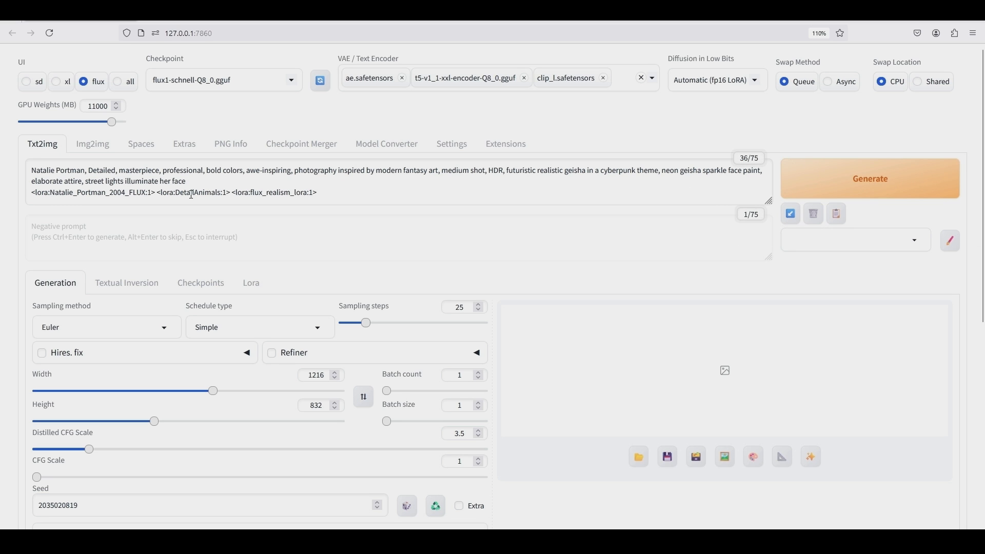
- Set the seed to -1 and generate the cyberpunk geisha image
left_click_drag(95, 506, 4, 503)
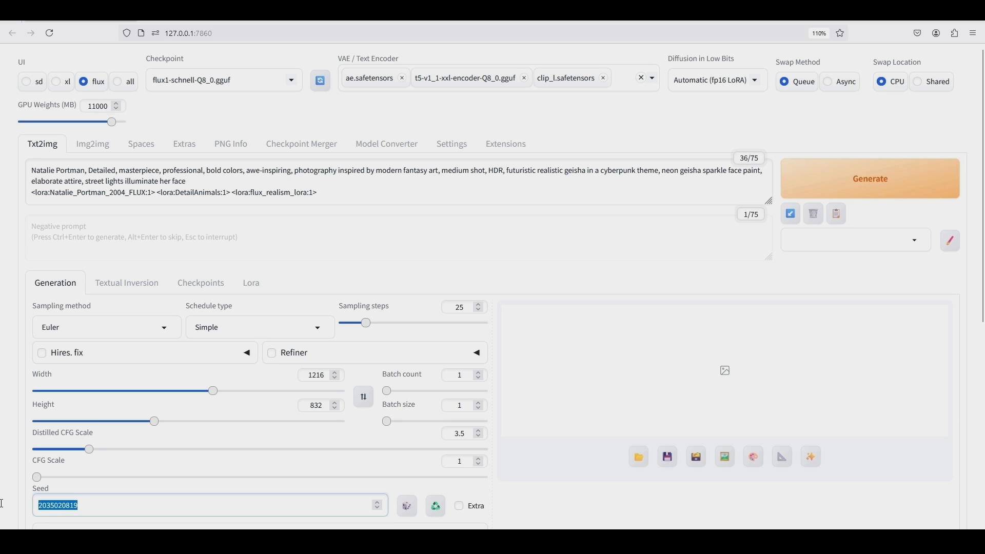
key("BackSpace")
left_click(6, 459)
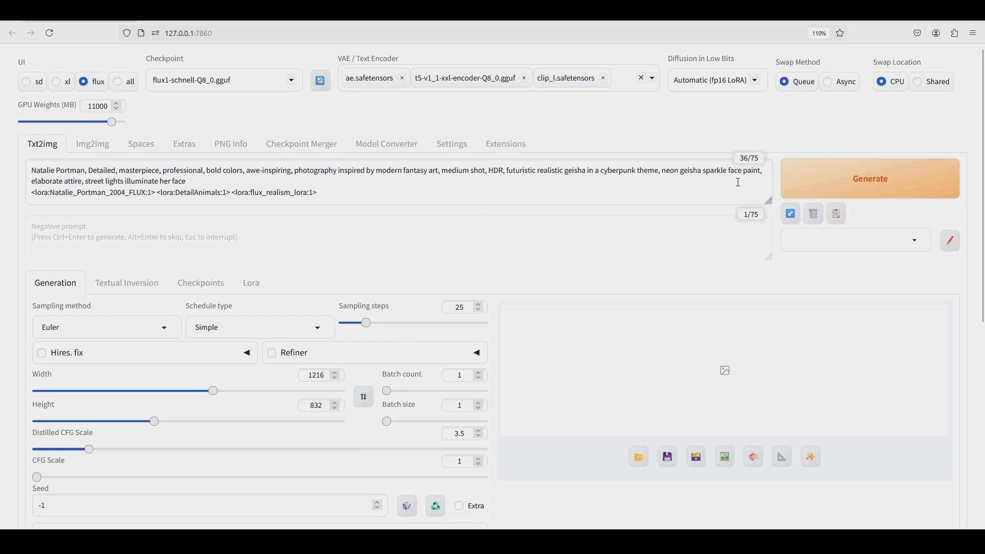
left_click(817, 193)
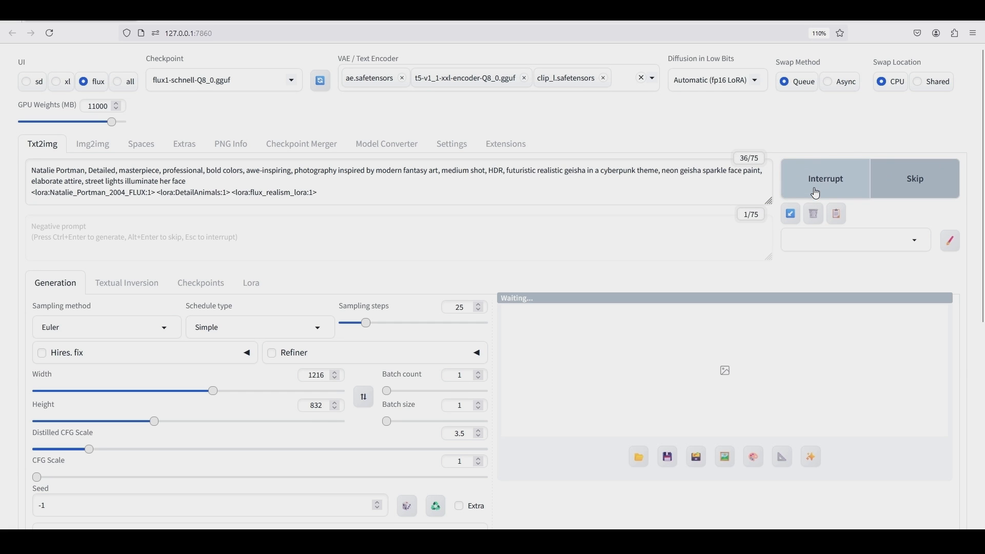
- Check the console's generation log, examine the finished geisha image at full size and close the enlarged view
key("alt+Tab")
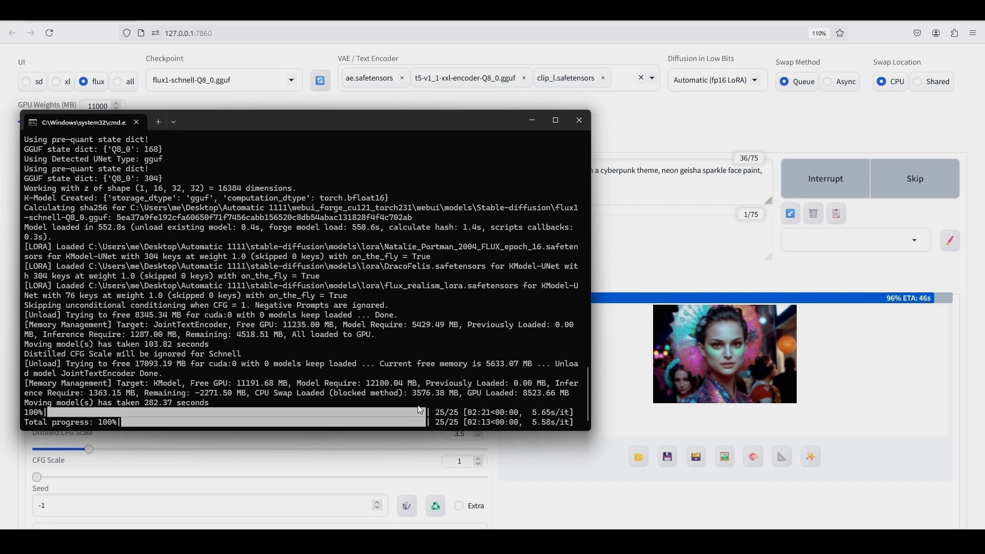
scroll(738, 234, "down", 3)
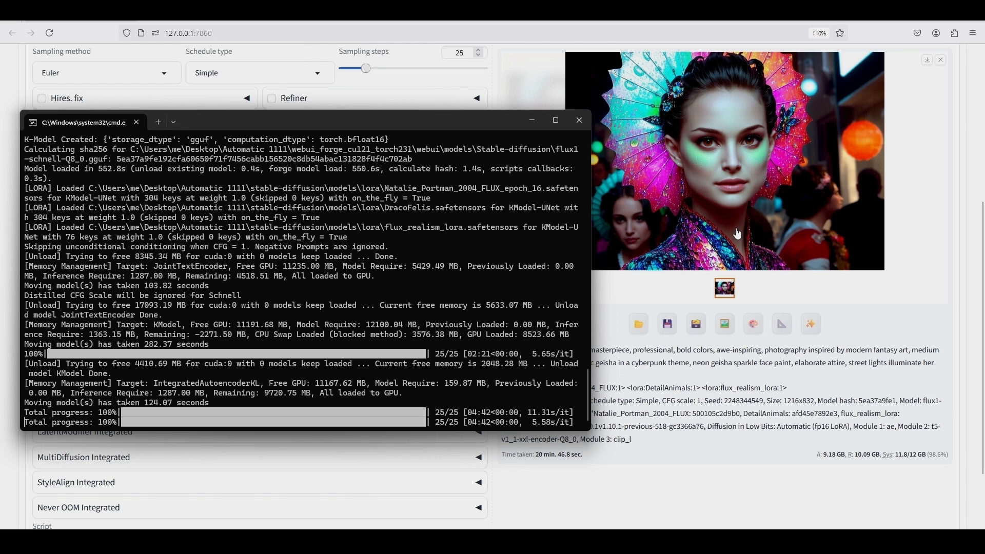
left_click(737, 234)
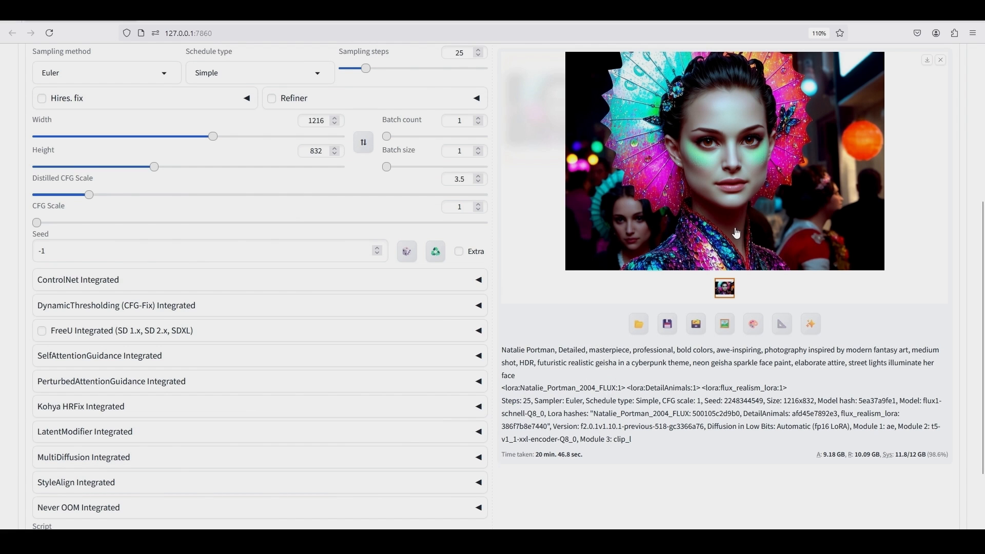
left_click(732, 236)
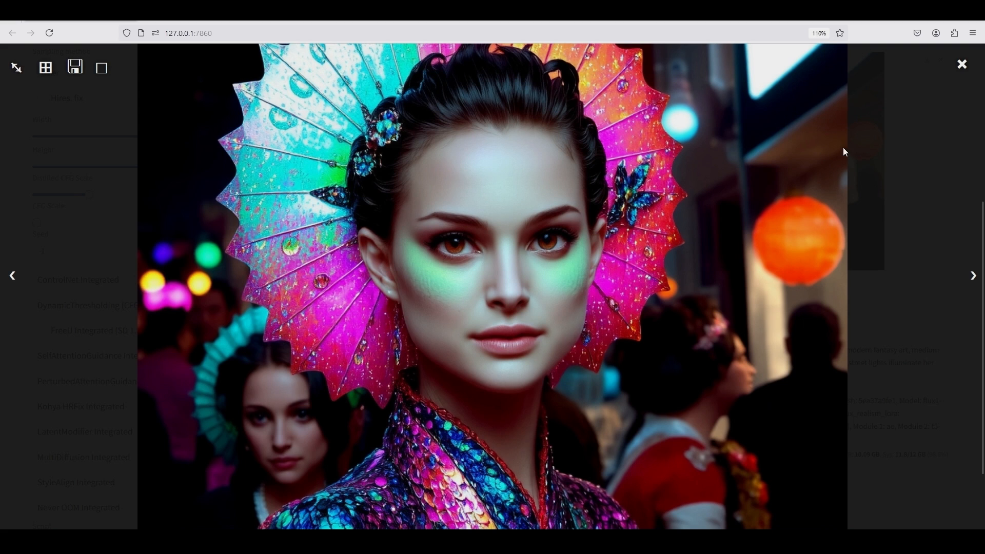
left_click(961, 68)
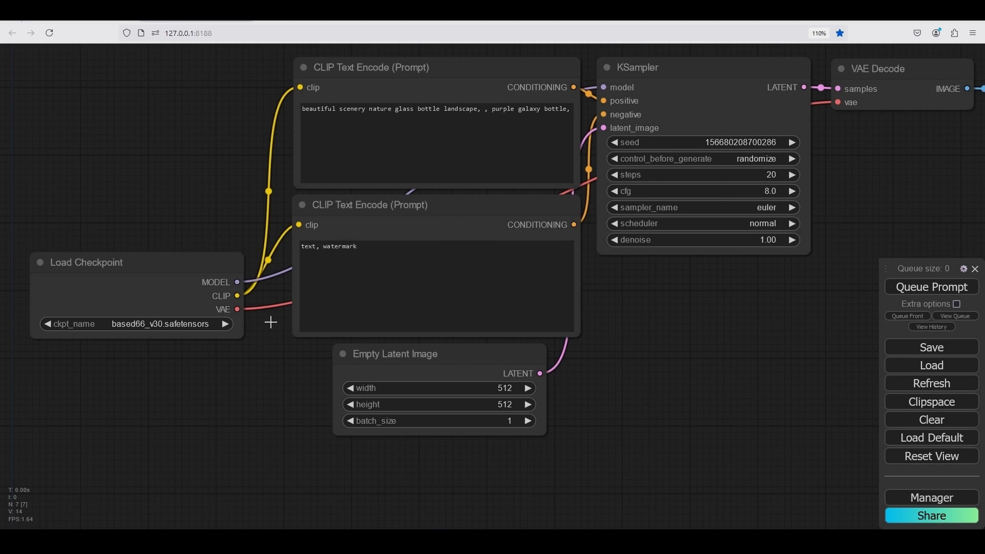
- In ComfyUI, review the checkpoints available in the Load Checkpoint node
left_click_drag(271, 321, 340, 341)
scroll(317, 318, "up", 1)
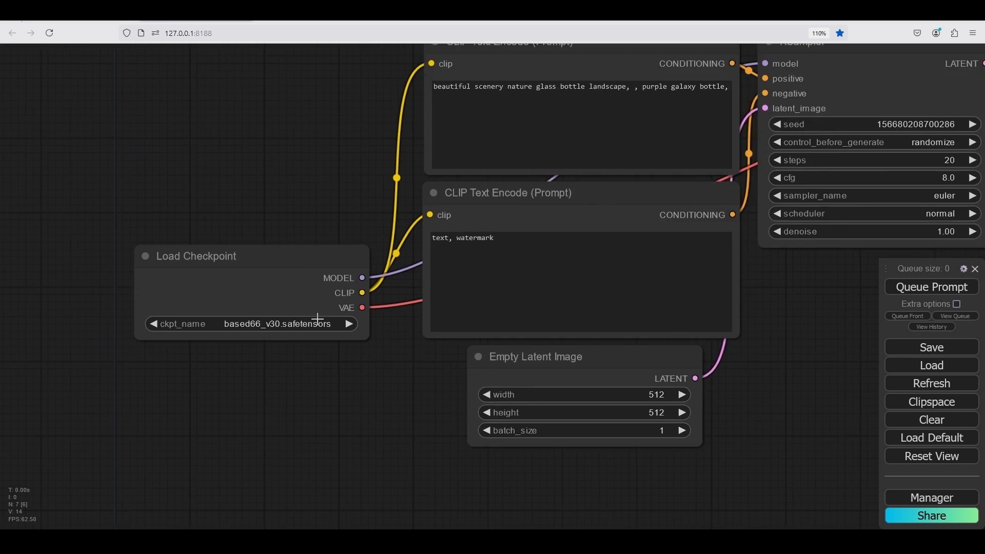
scroll(317, 319, "up", 3)
left_click_drag(305, 303, 386, 278)
left_click(382, 280)
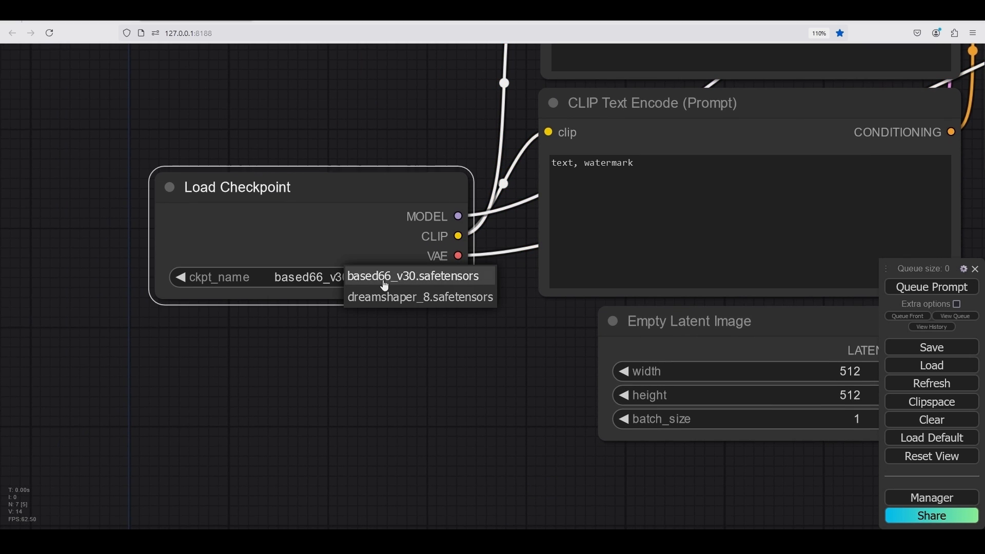
left_click(350, 354)
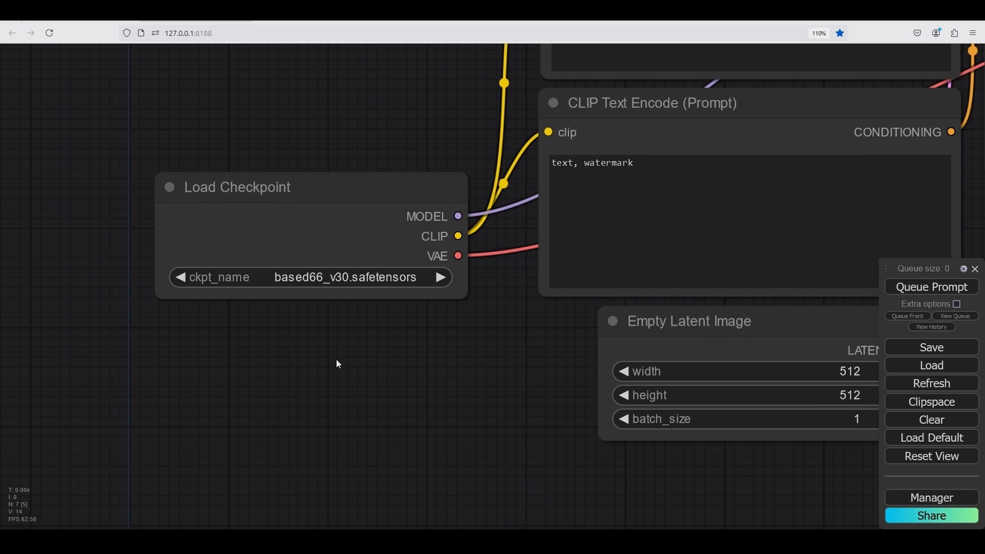
- Add a Unet Loader (GGUF) node from the bootleg category and place it directly below the Load Checkpoint node
right_click(337, 361)
left_click(338, 361)
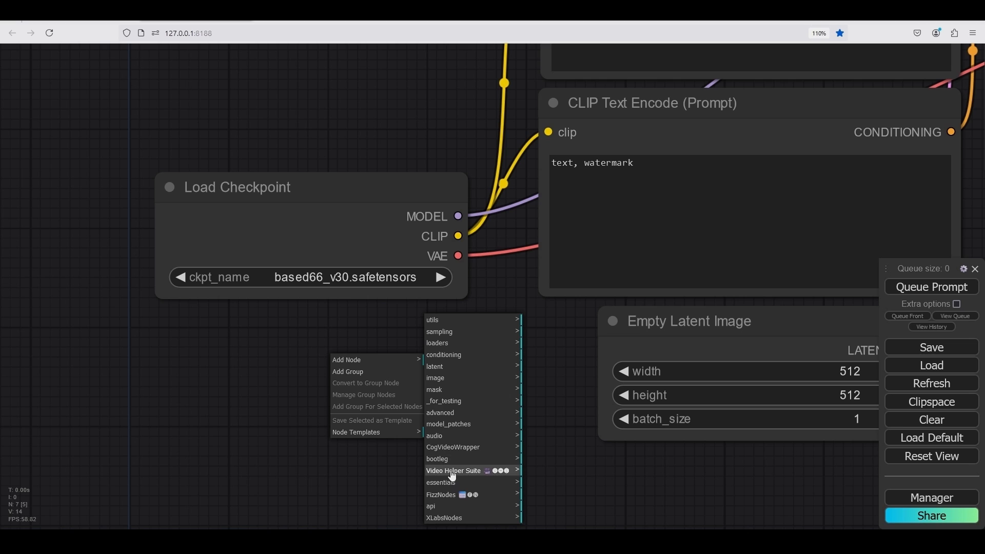
left_click(463, 461)
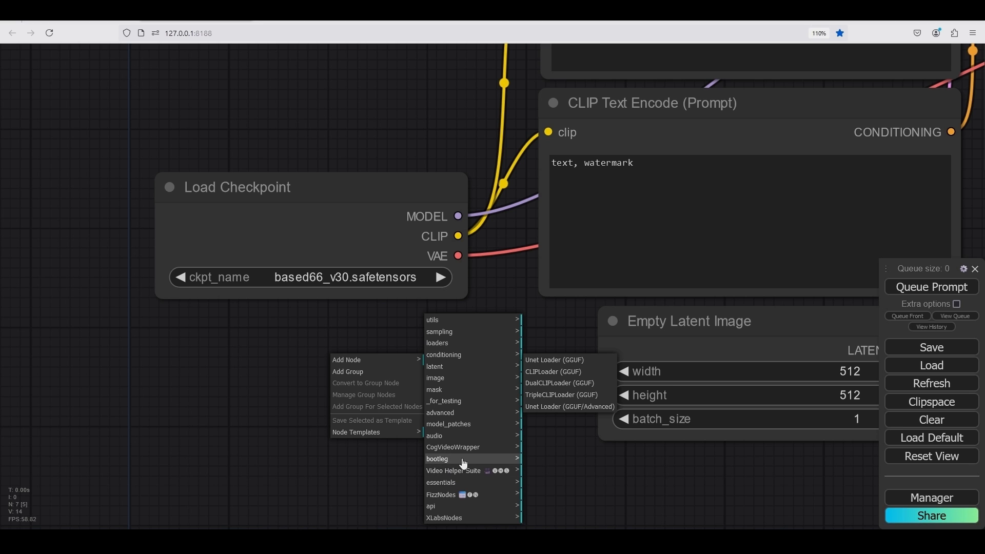
left_click(547, 361)
left_click_drag(485, 352, 308, 340)
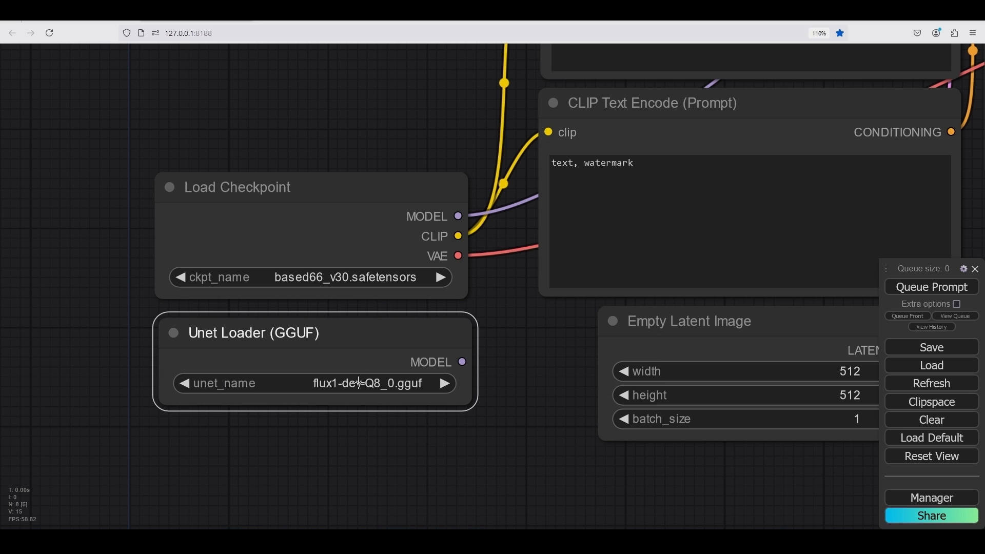
- Review the GGUF models available for unet_name in the Unet Loader (GGUF) node
left_click(333, 384)
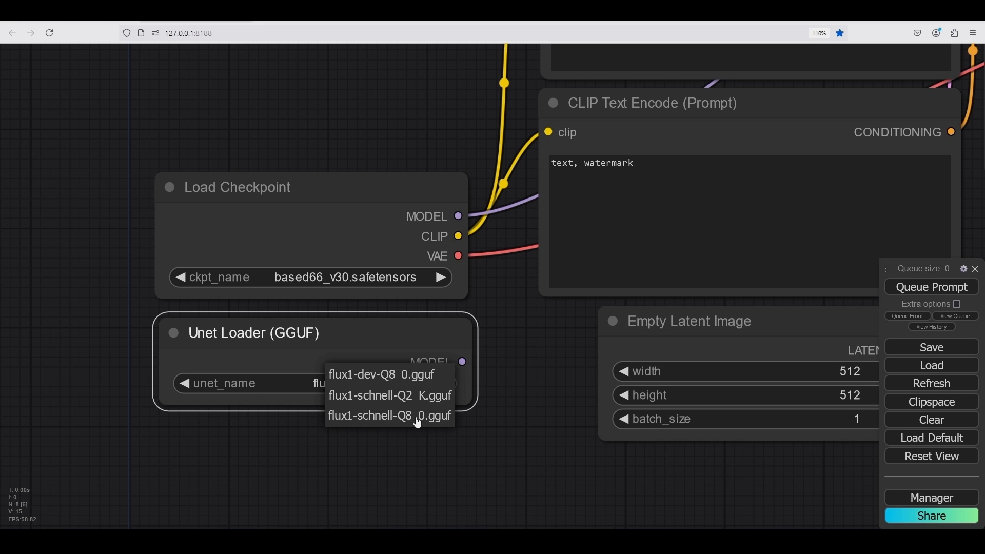
left_click(325, 421)
scroll(325, 421, "down", 2)
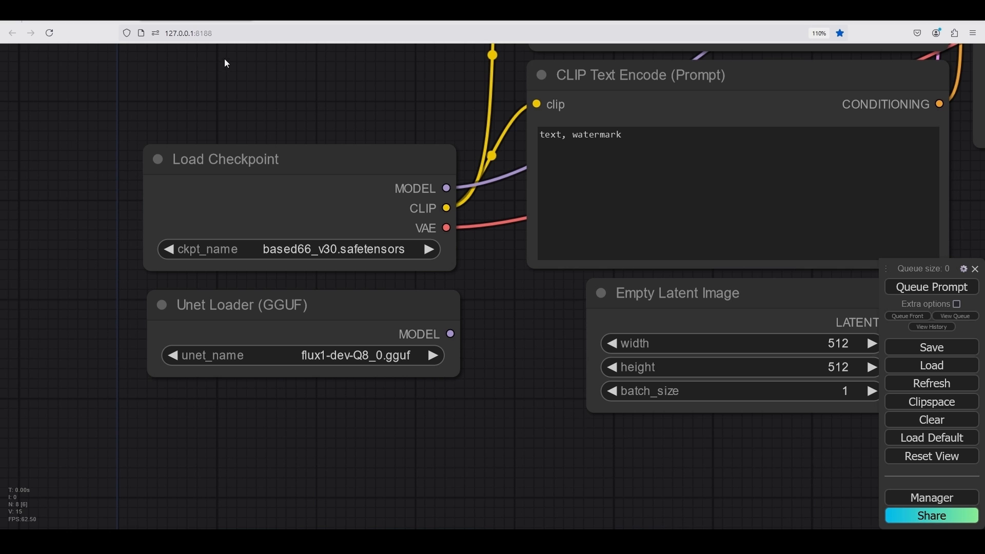
- Leave the ComfyUI workflow and shut down its server by closing the console window
left_click(238, 20)
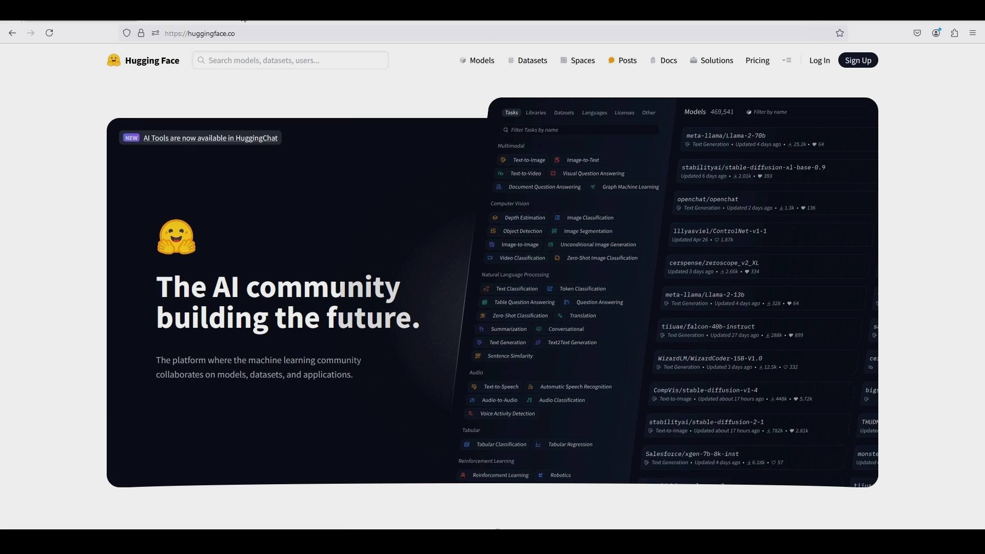
left_click(663, 541)
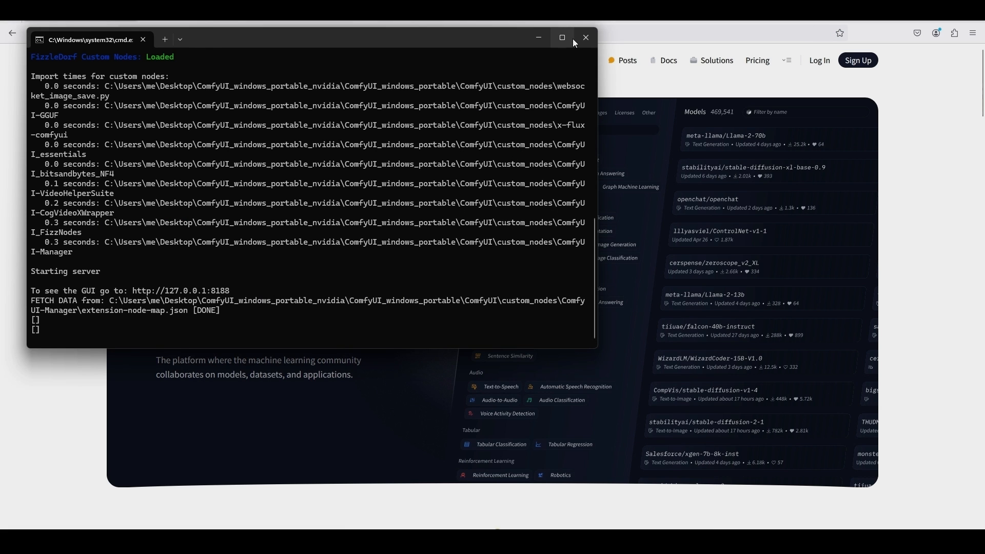
left_click(586, 37)
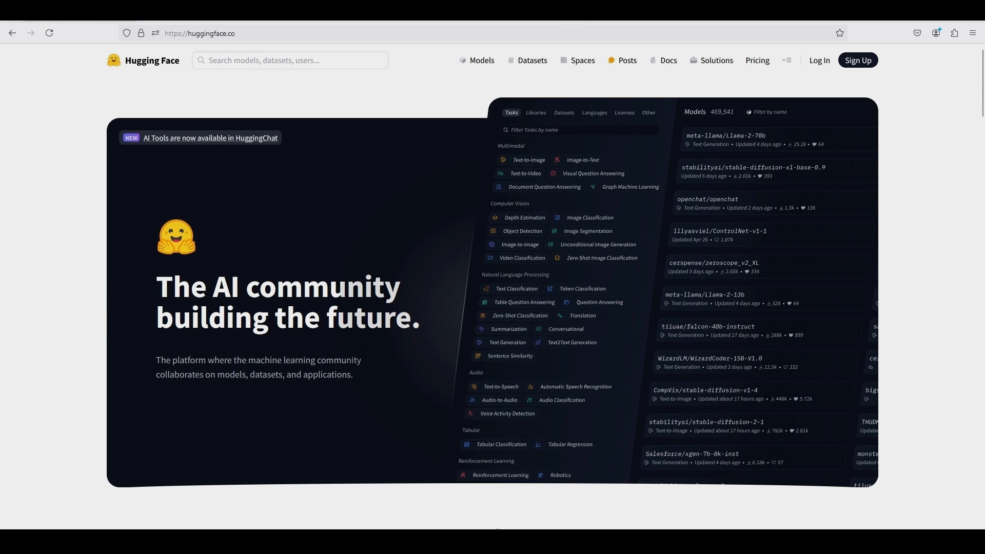
- In File Explorer, open the ComfyUI folder inside ComfyUI_windows_portable
left_click(580, 489)
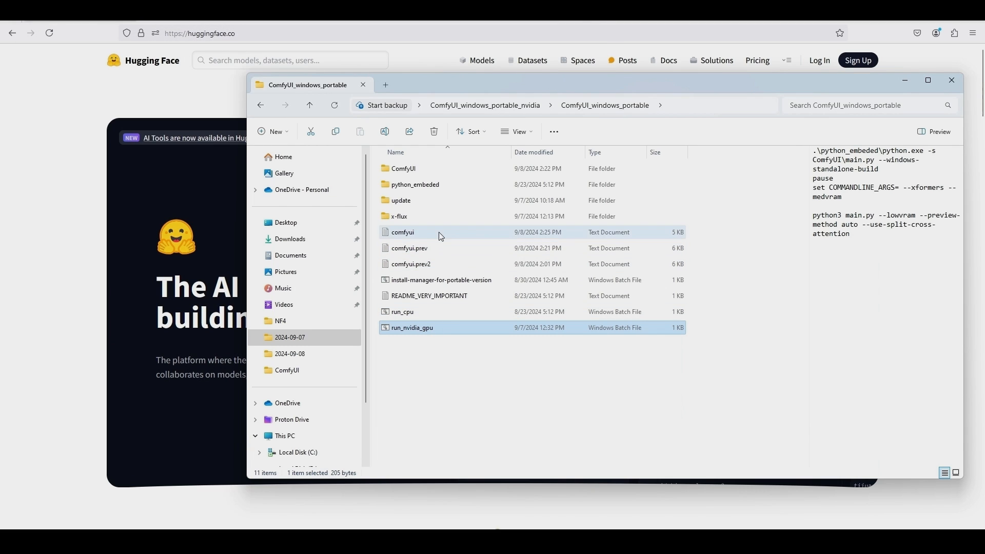
left_click(407, 170)
left_click(407, 171)
left_click(435, 370)
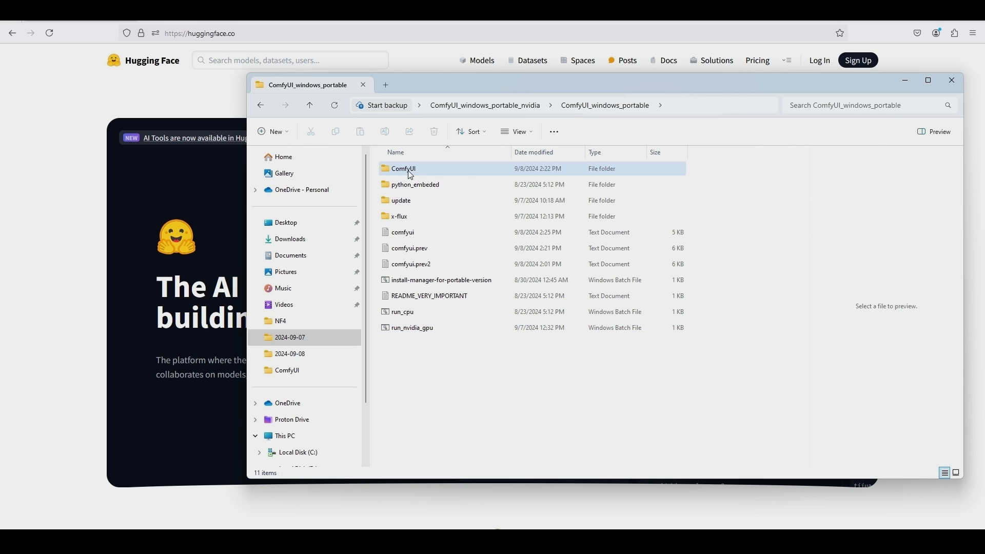
double_click(411, 175)
- Rename extra_model_paths.yaml.example in the ComfyUI folder to extra_model_paths.yaml
scroll(448, 310, "down", 4)
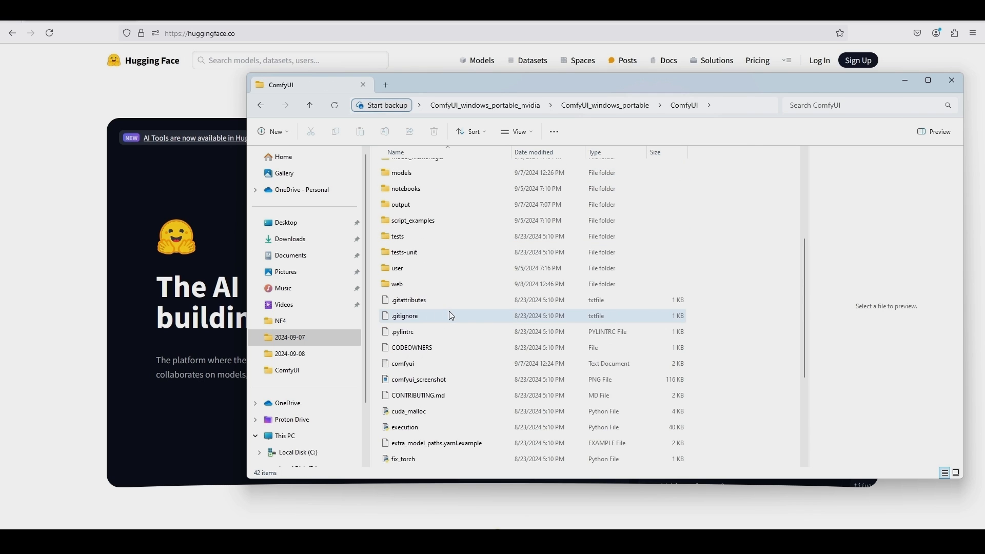
scroll(450, 314, "down", 2)
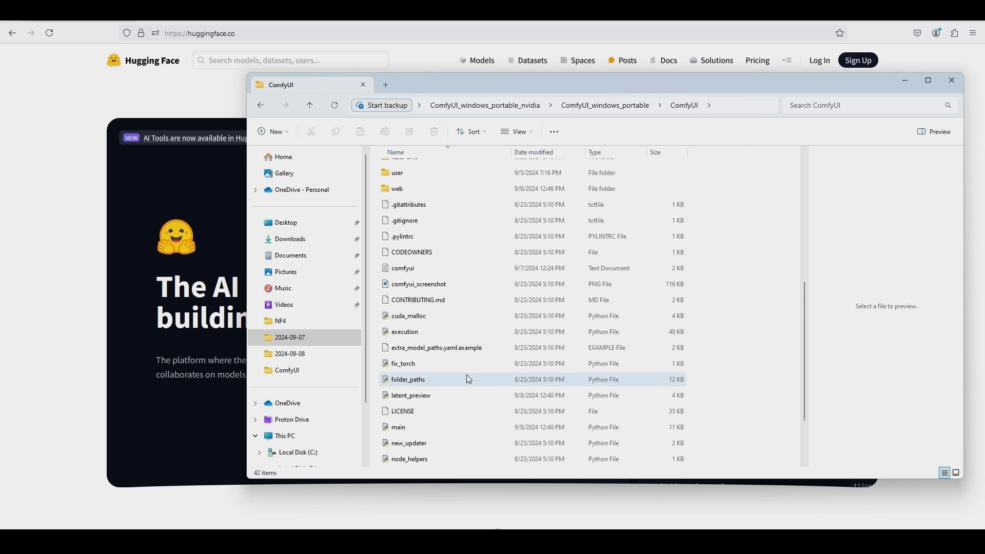
left_click(457, 351)
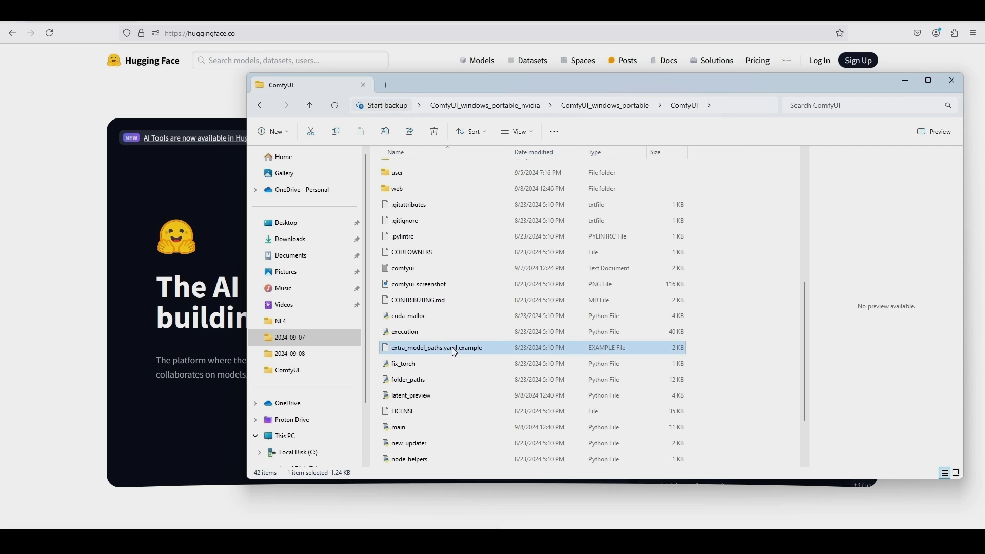
left_click(458, 351)
left_click(489, 349)
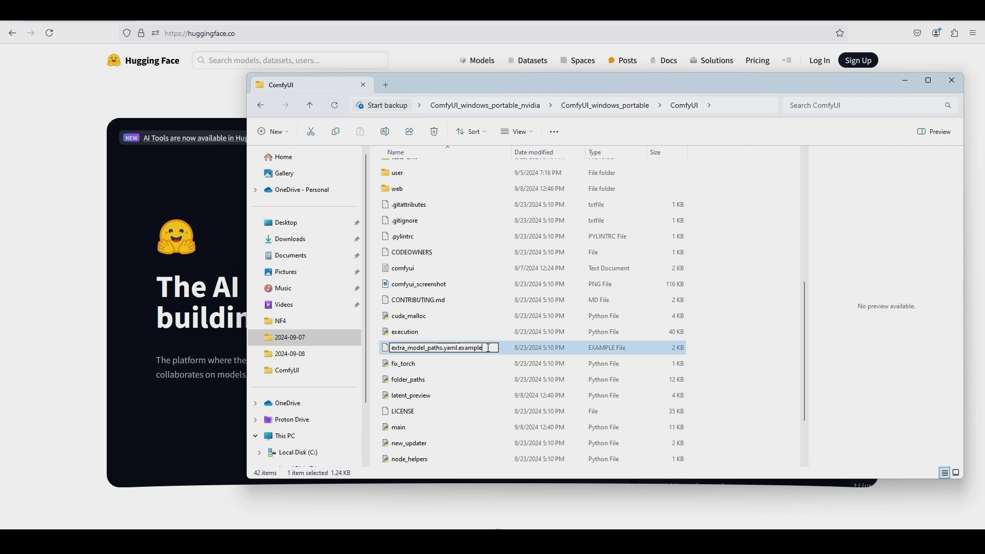
key("BackSpace")
key("BackSpace")
key("BackSpace")
key("BackSpace")
key("BackSpace")
key("Return")
left_click(541, 275)
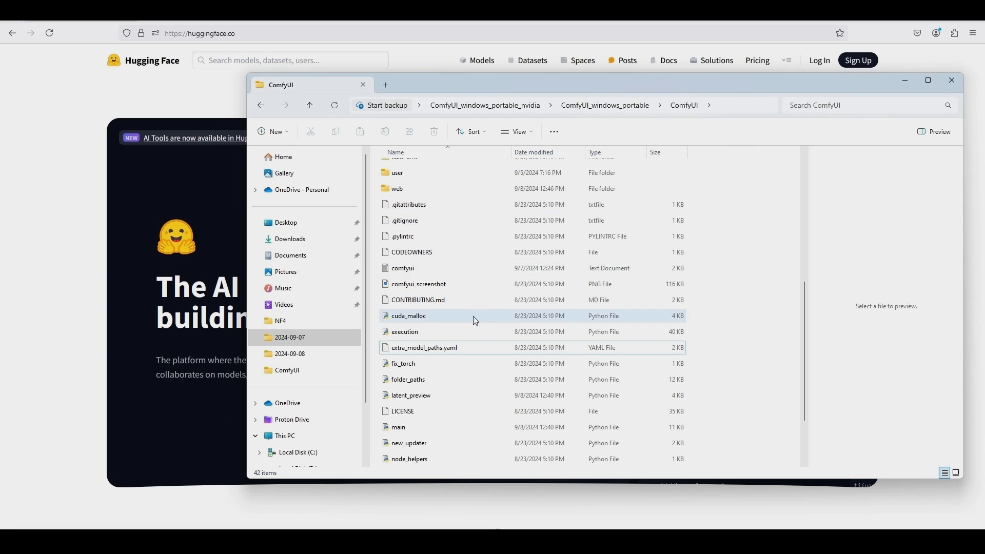
- Open extra_model_paths.yaml in Notepad and locate the placeholder base_path under the a111 section
right_click(450, 354)
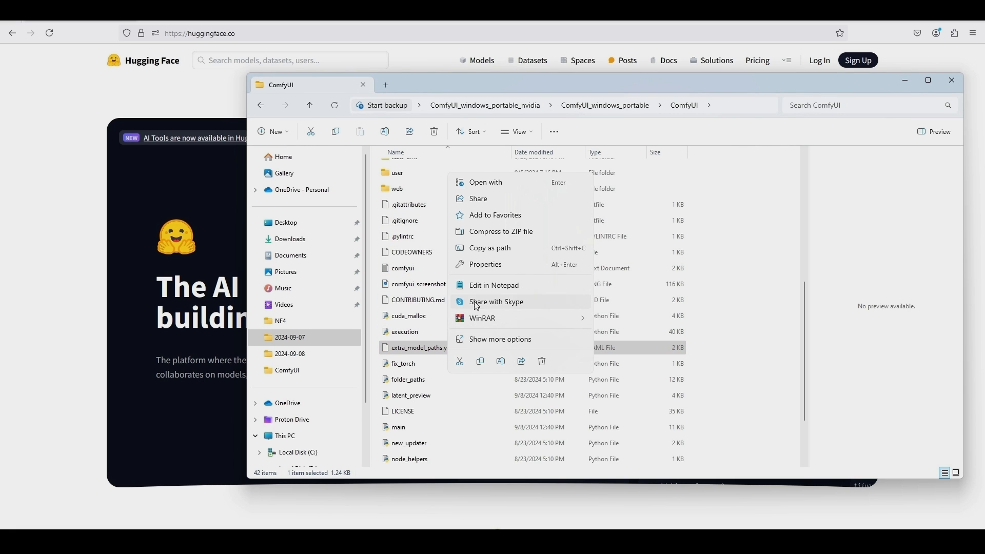
left_click(497, 285)
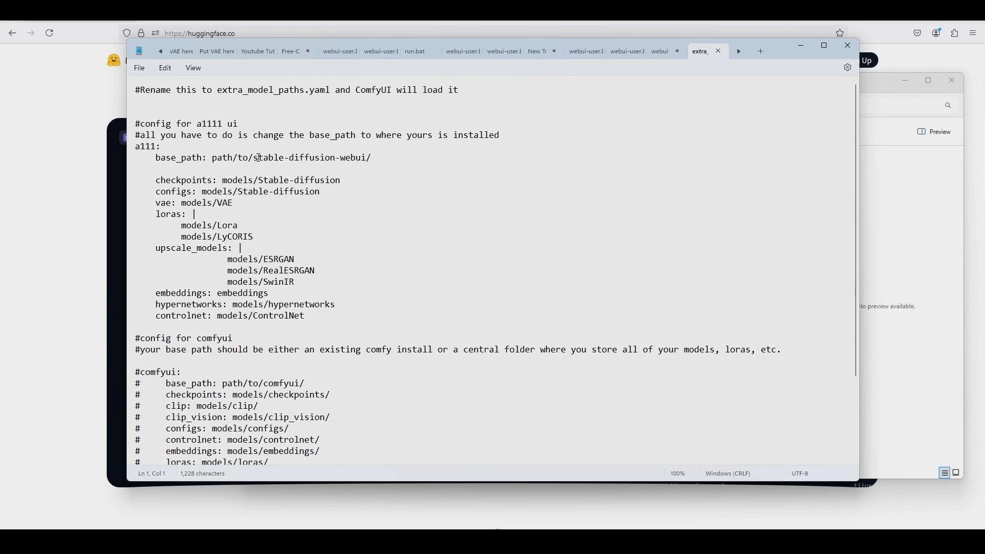
left_click_drag(213, 158, 370, 158)
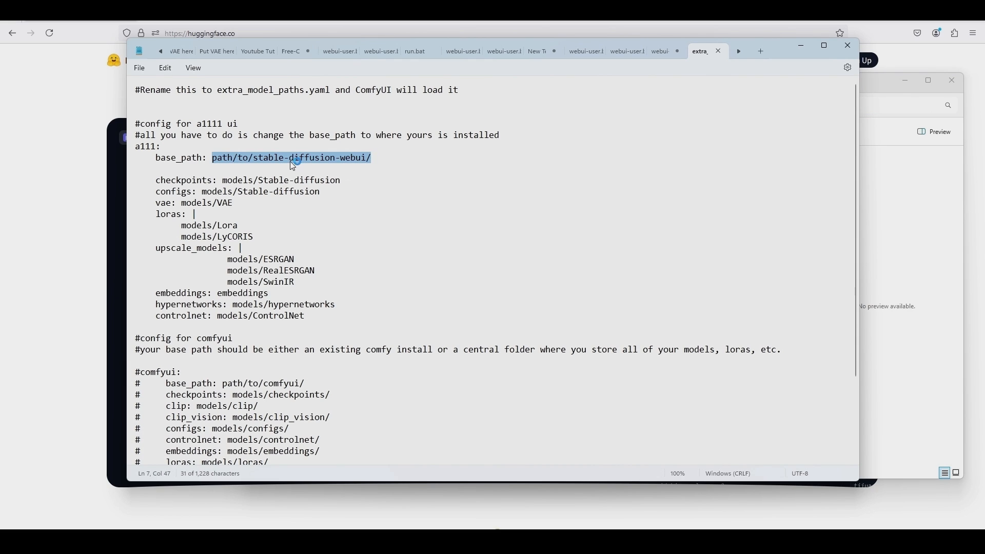
left_click(411, 200)
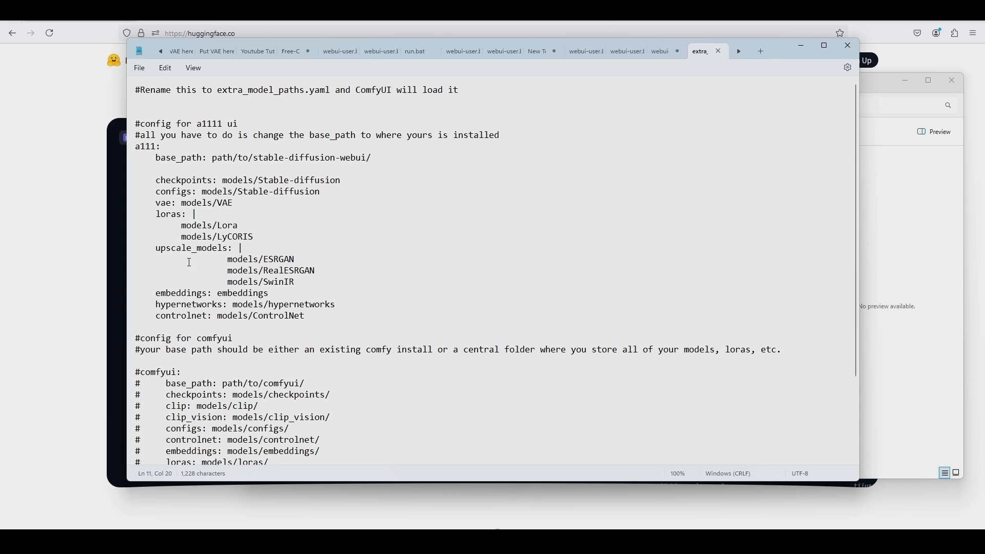
- In File Explorer, copy the path of the webui folder inside Automatic 1111\webui_forge_cu121_torch231
mouse_move(505, 533)
left_click(497, 491)
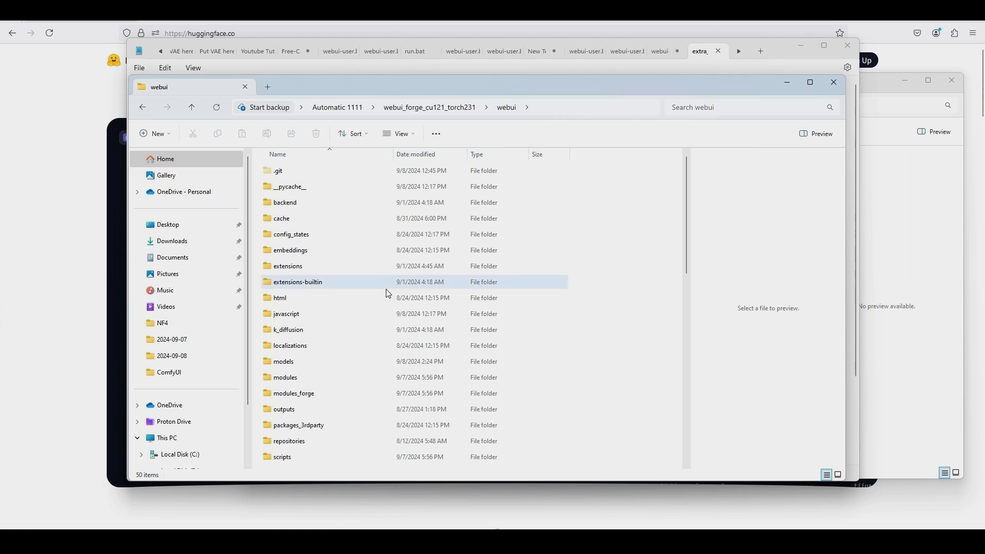
left_click(420, 113)
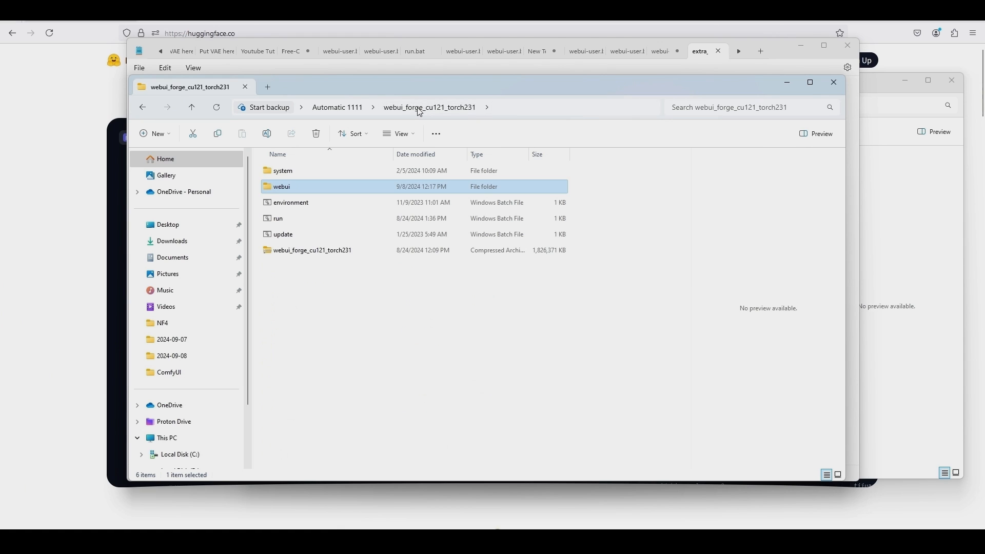
left_click(338, 113)
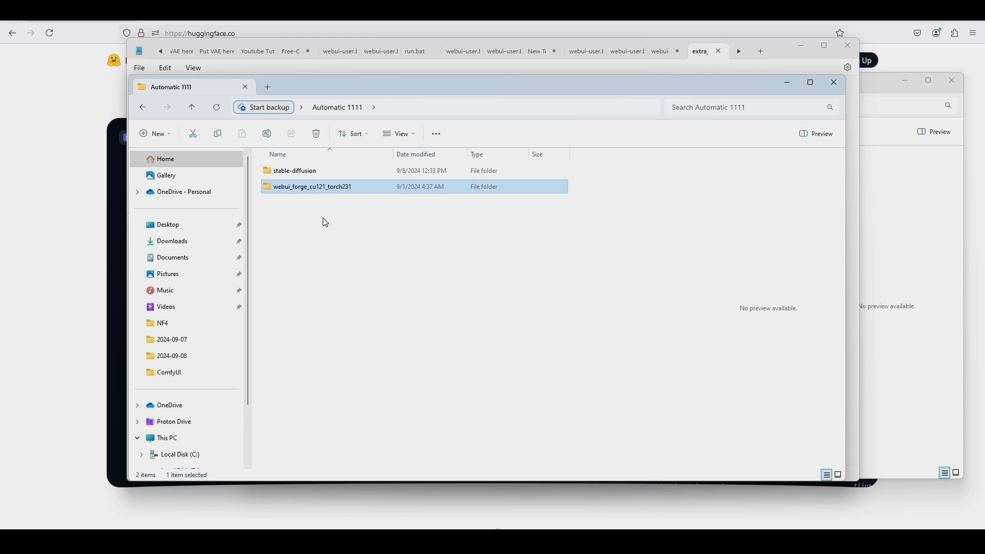
double_click(317, 191)
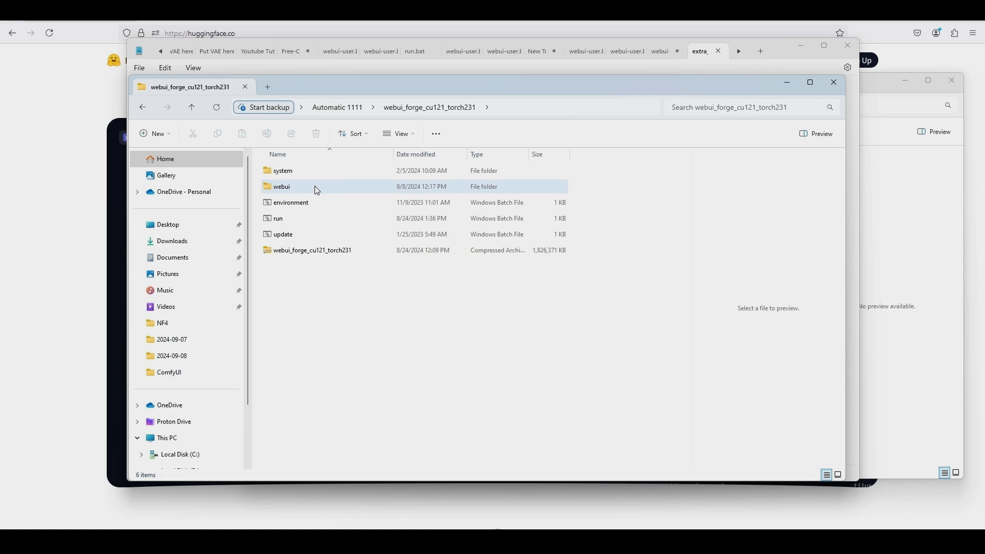
right_click(285, 191)
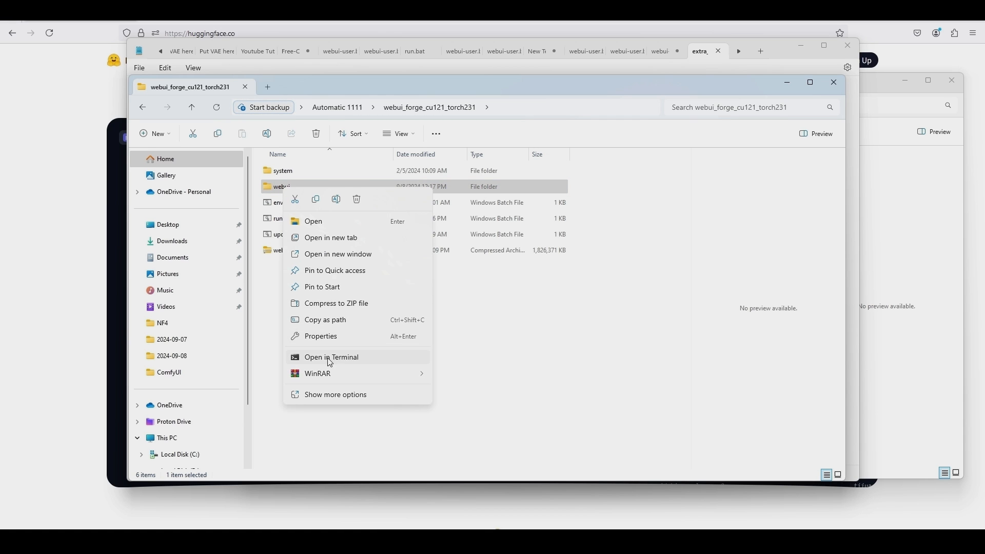
left_click(341, 321)
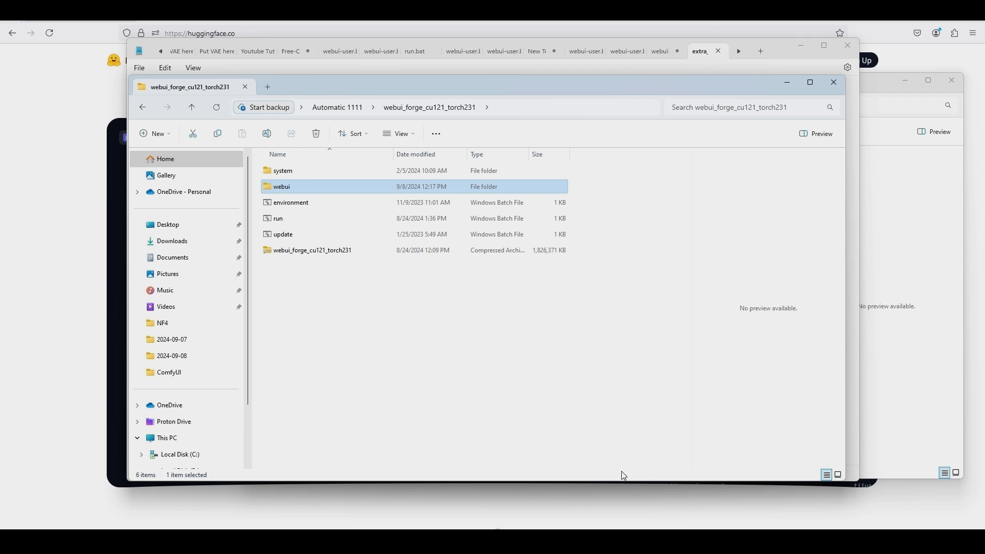
- In Notepad, set the a111 base_path to C:\Users\me\Desktop\Automatic 1111\webui_forge_cu121_torch231\webui without quotation marks and save the file
left_click(625, 540)
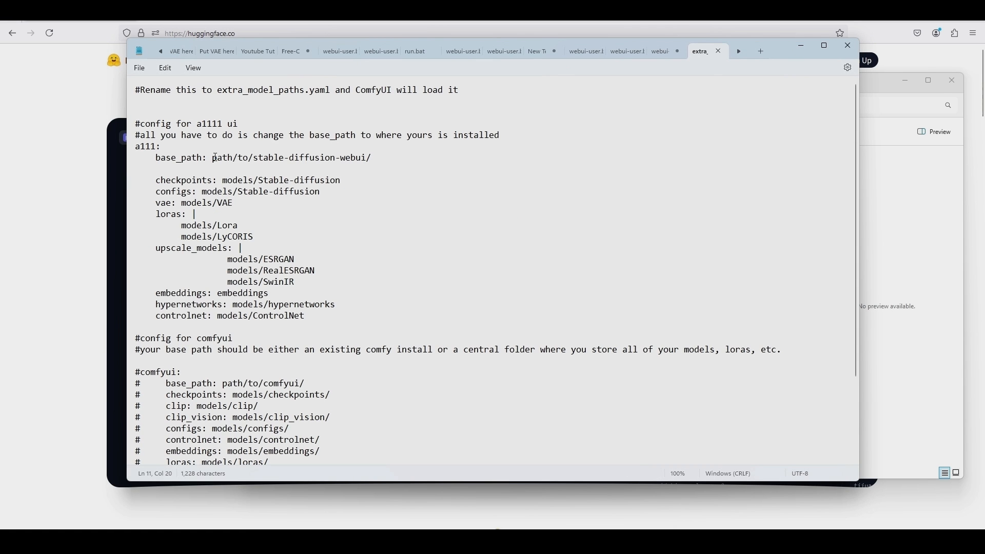
left_click_drag(213, 158, 373, 159)
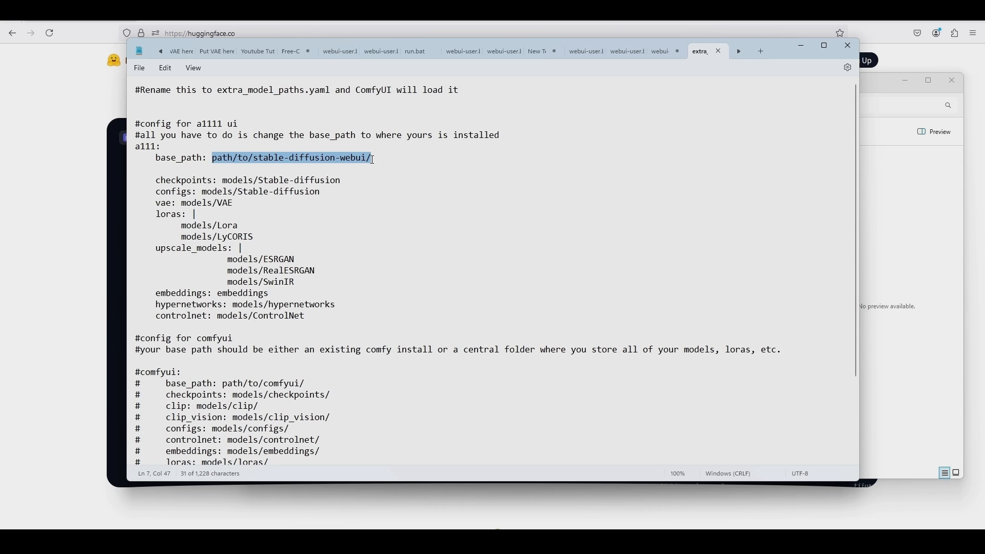
type("\"C:\\Users\\me\\Desktop\\Automatic 1111\\webui_forge_cu121_torch231\\webui\"")
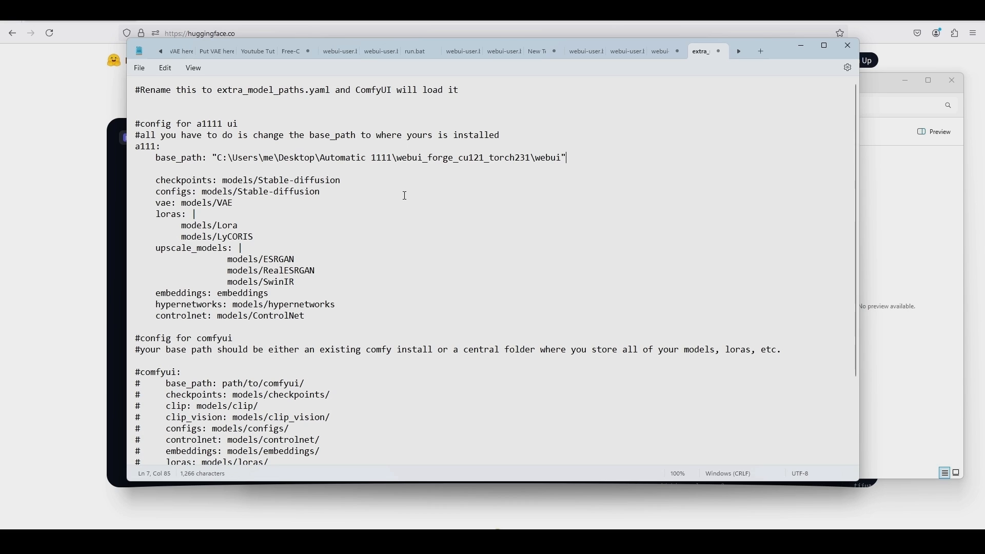
key("BackSpace")
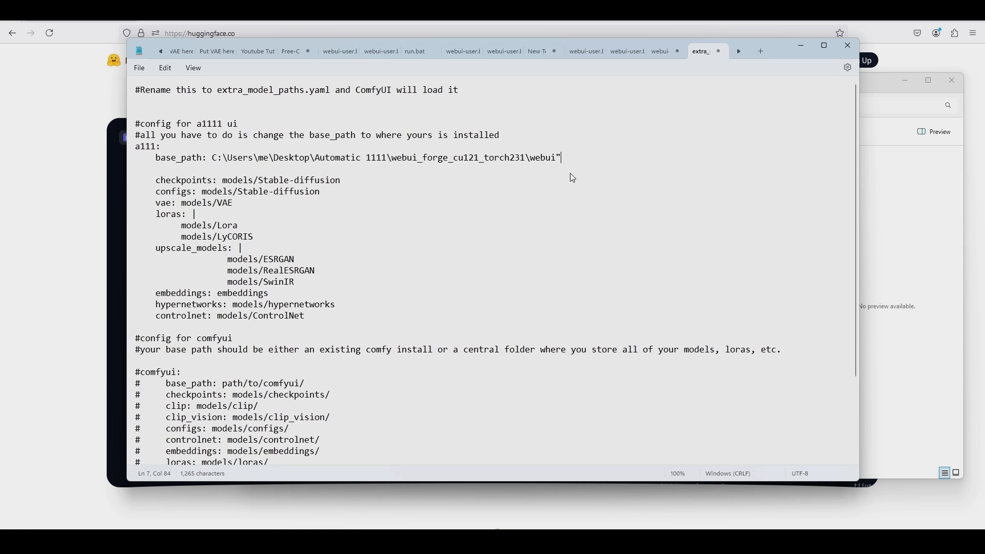
left_click(143, 71)
left_click(145, 135)
left_click(140, 69)
left_click(153, 151)
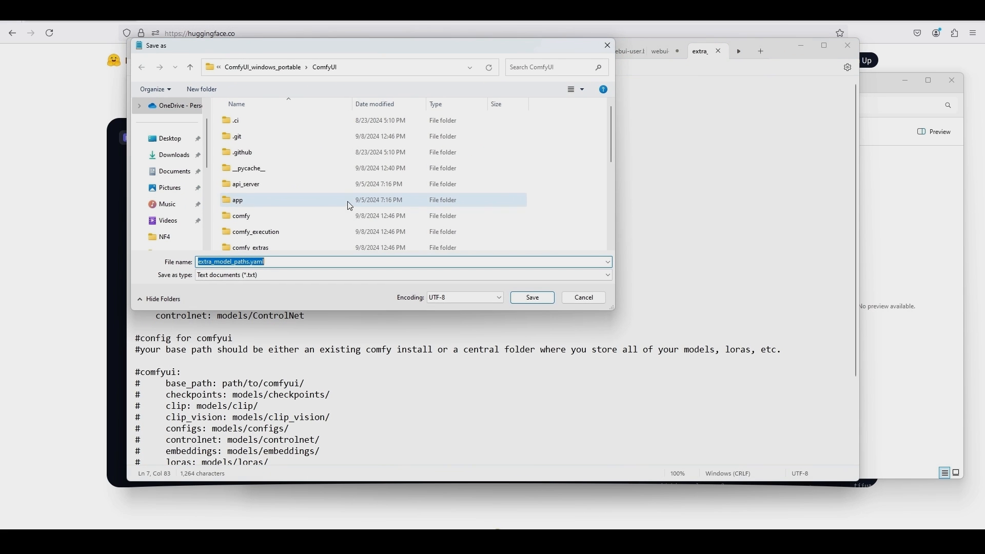
left_click(590, 302)
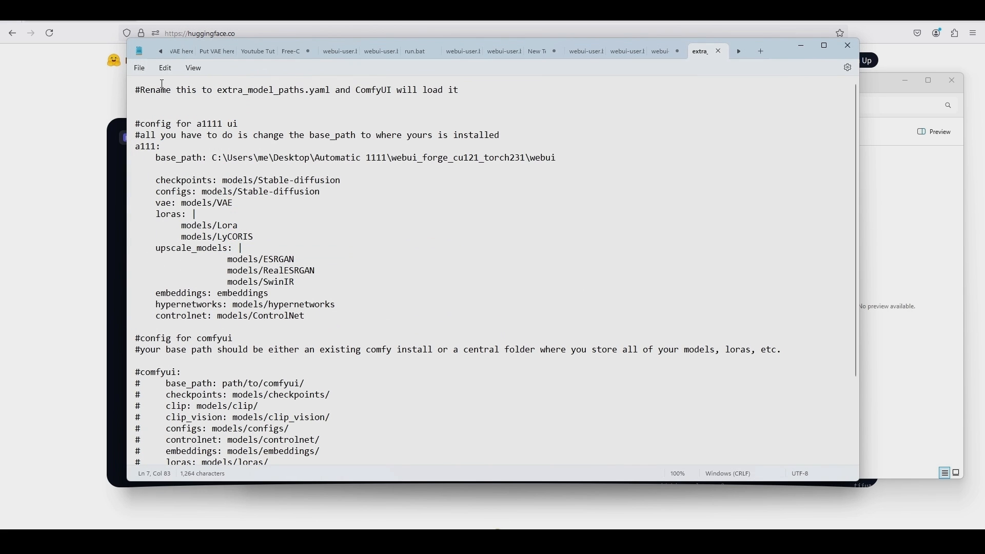
left_click(141, 70)
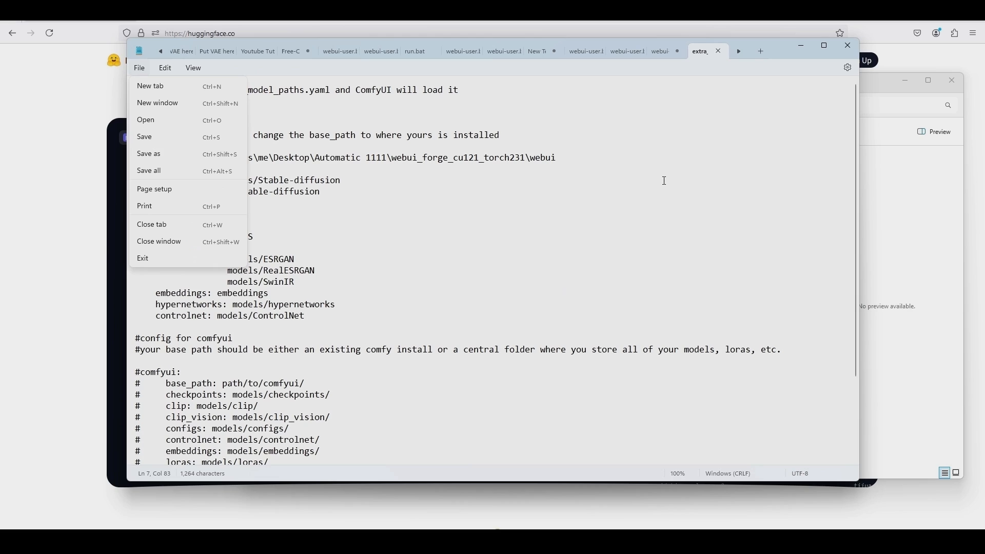
left_click(680, 183)
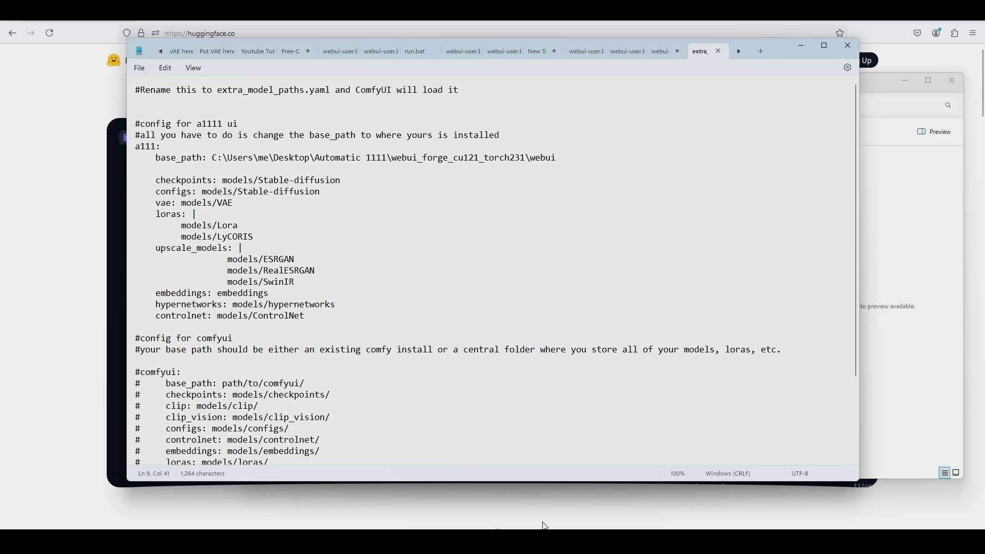
- In File Explorer, go back to the ComfyUI_windows_portable folder and launch ComfyUI with run_nvidia_gpu
mouse_move(545, 524)
left_click(597, 487)
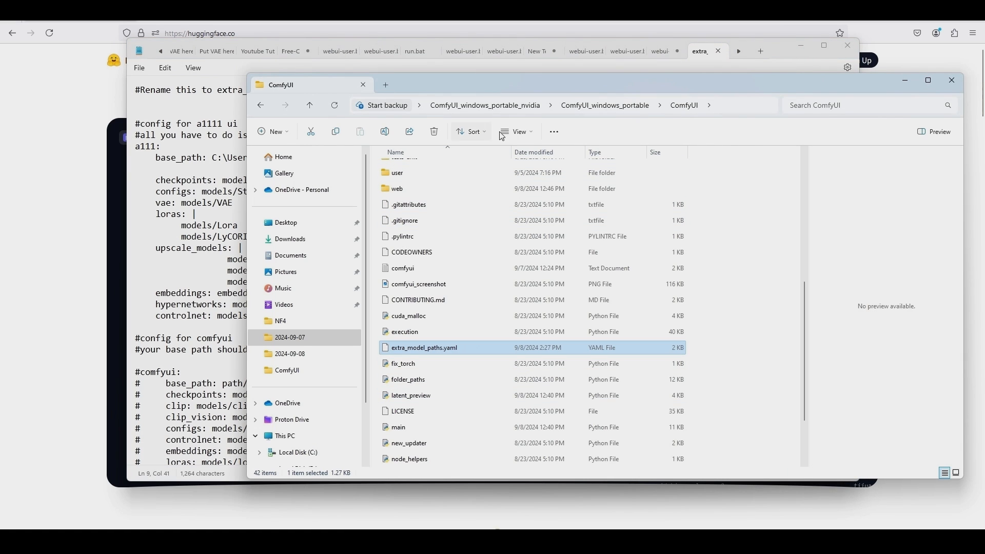
left_click(585, 107)
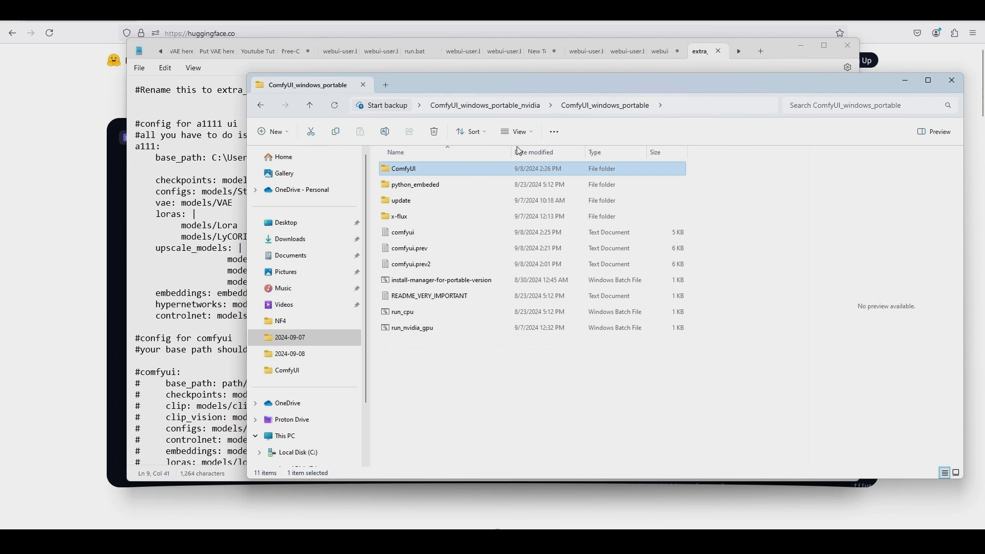
left_click(410, 329)
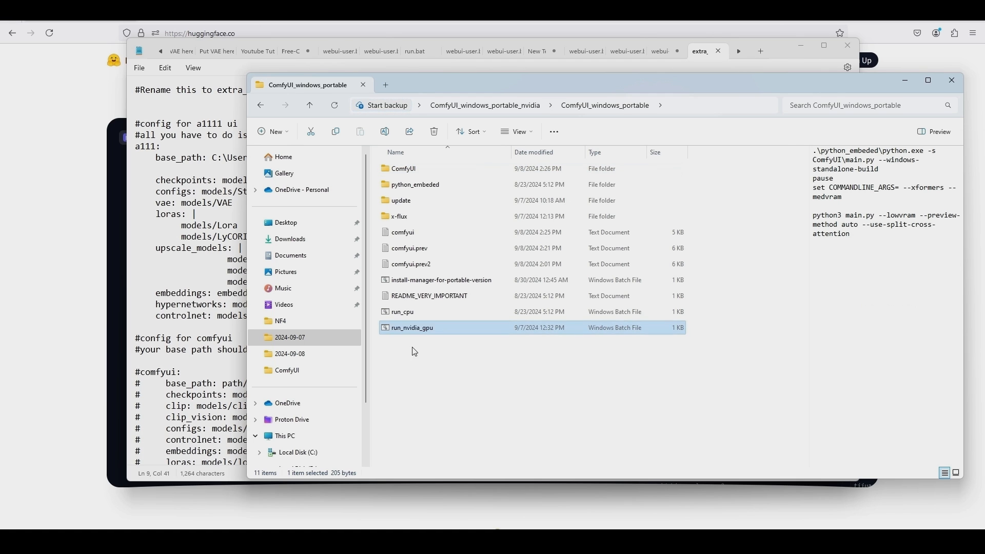
double_click(409, 328)
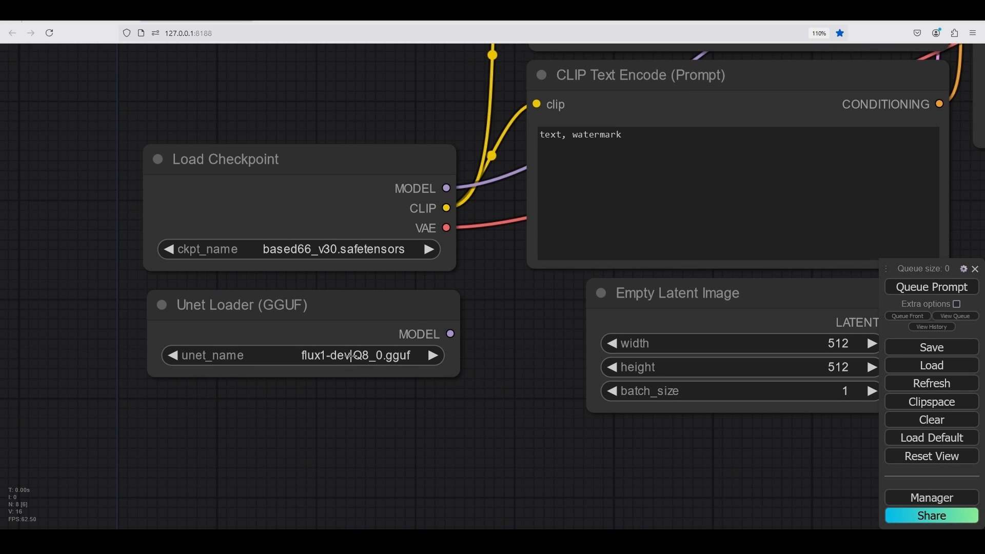
- Review the models available for ckpt_name in Load Checkpoint and for unet_name in Unet Loader (GGUF)
left_click(351, 355)
left_click(354, 251)
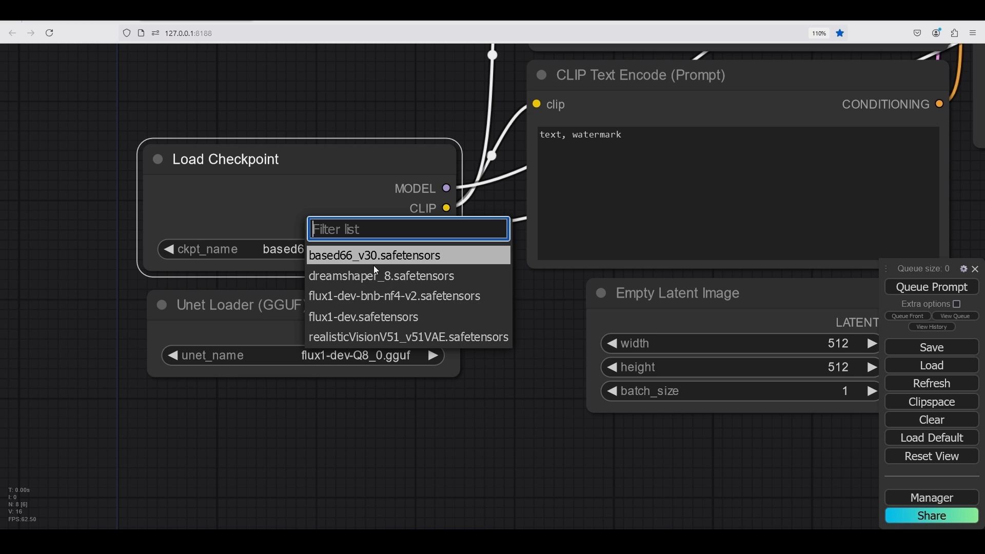
left_click(405, 398)
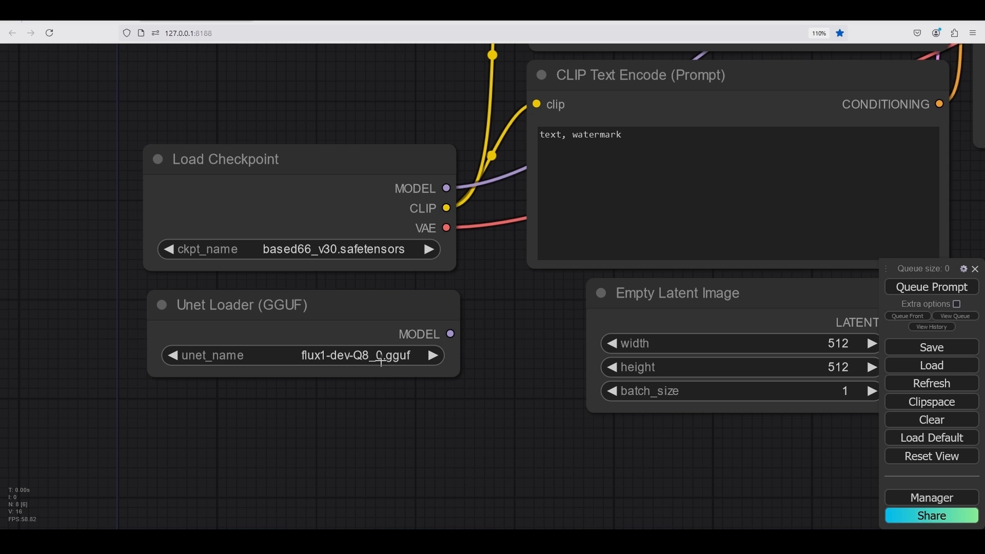
left_click(385, 358)
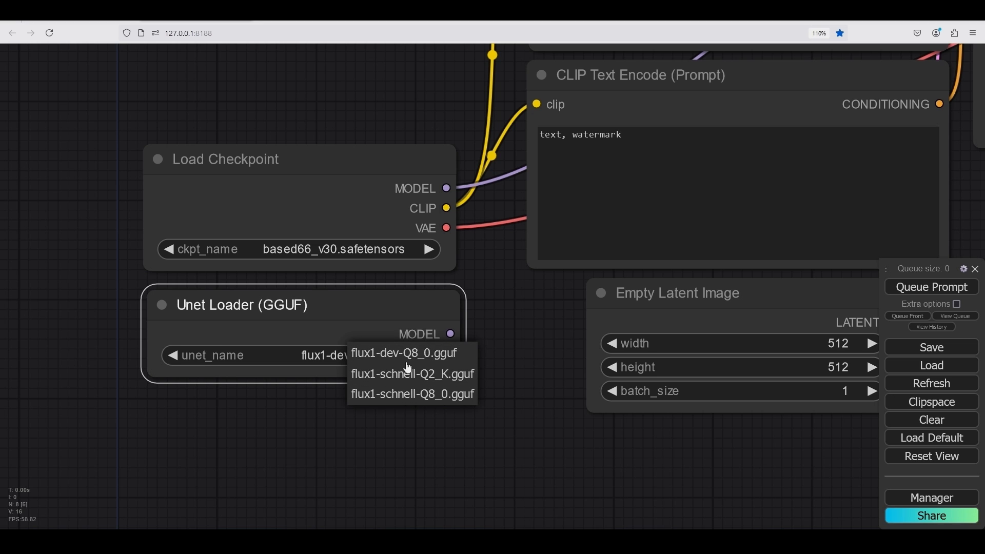
left_click(330, 414)
left_click(365, 250)
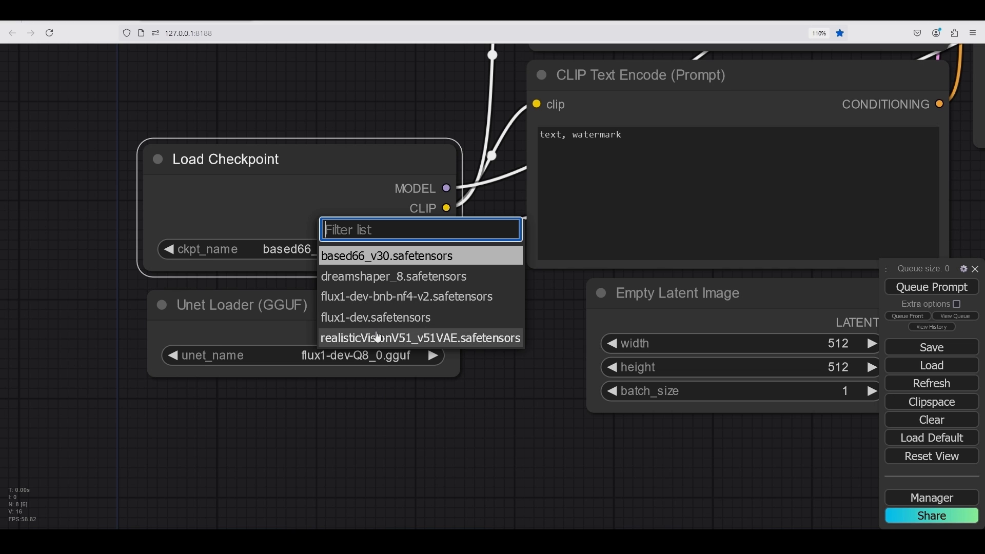
left_click(375, 415)
- In File Explorer, open the Forge webui's models\Stable-diffusion folder and select flux1-dev-Q4_1.gguf
mouse_move(526, 542)
left_click(479, 503)
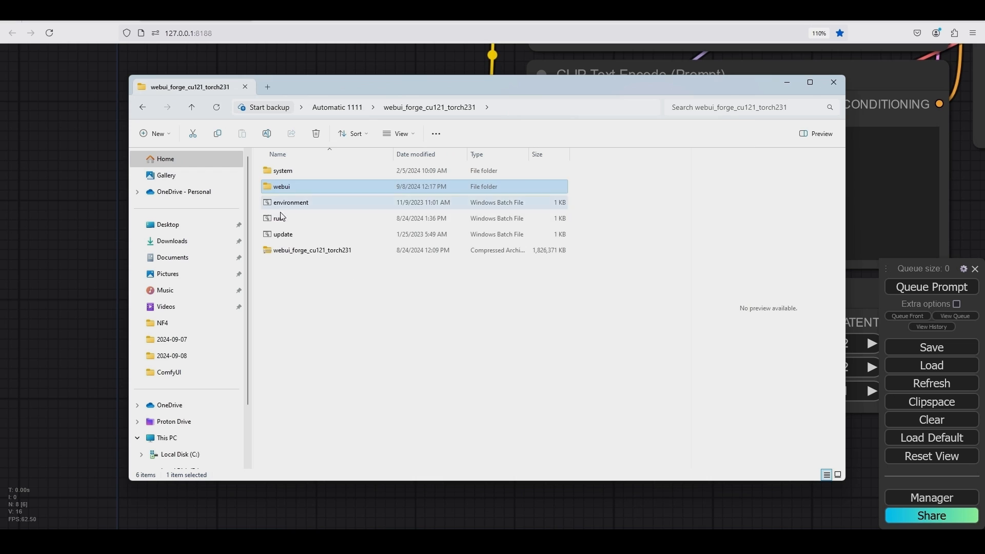
double_click(293, 186)
double_click(315, 368)
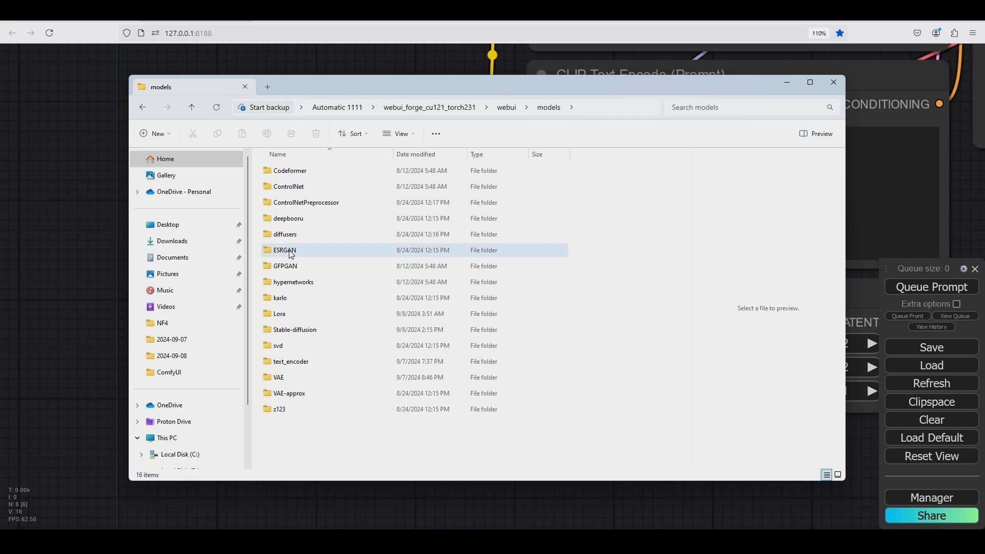
double_click(295, 330)
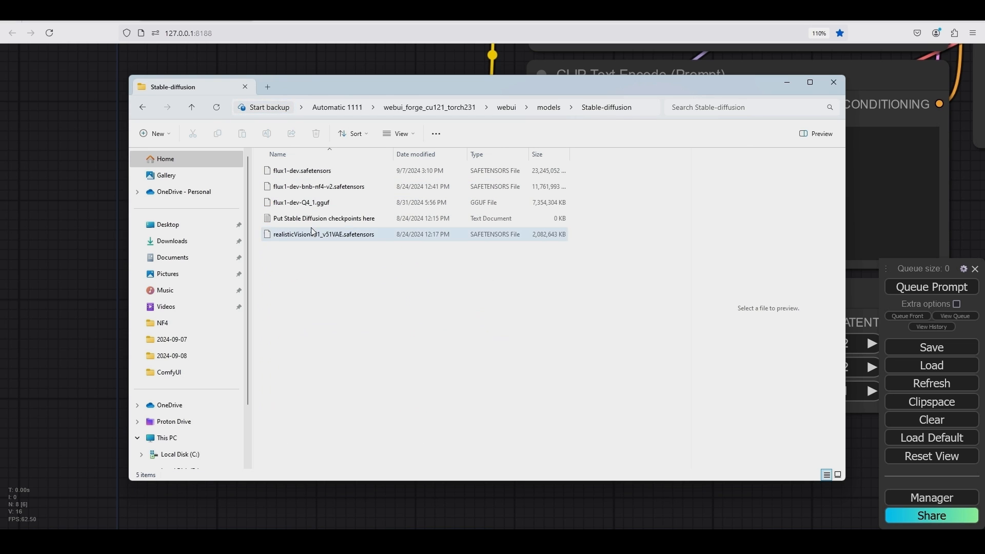
left_click(301, 203)
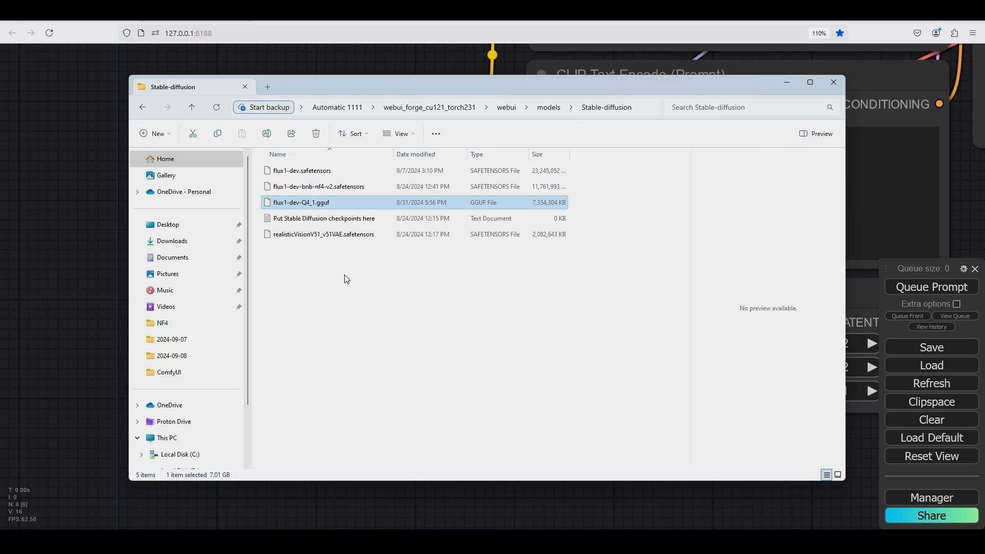
- Go up to the Forge webui's models folder and create a new folder named Unet
left_click(193, 108)
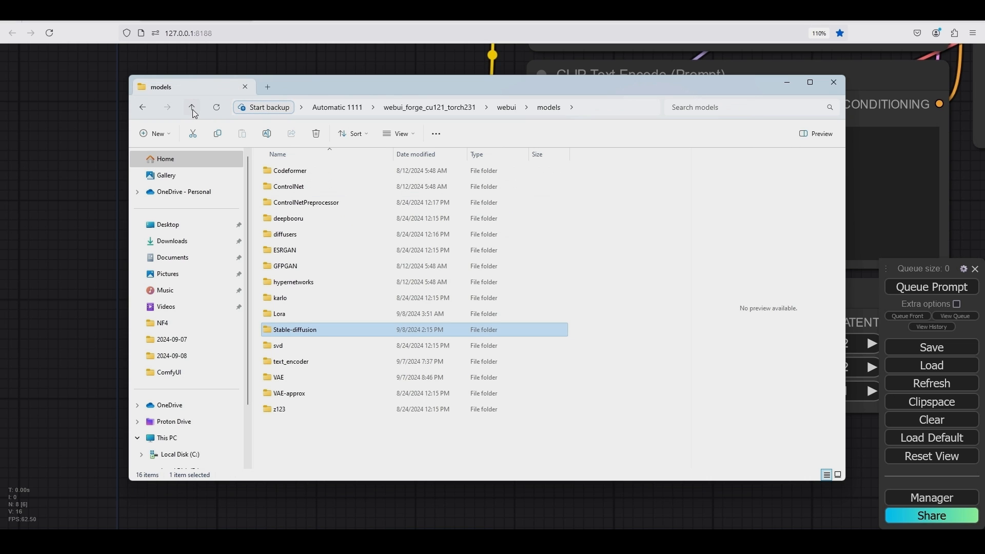
left_click(300, 434)
right_click(297, 435)
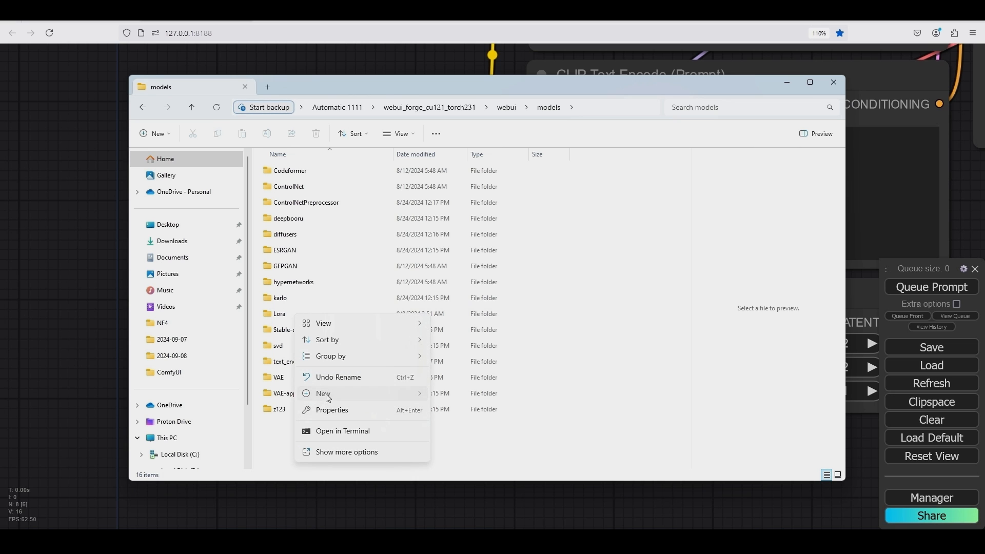
mouse_move(321, 393)
left_click(471, 200)
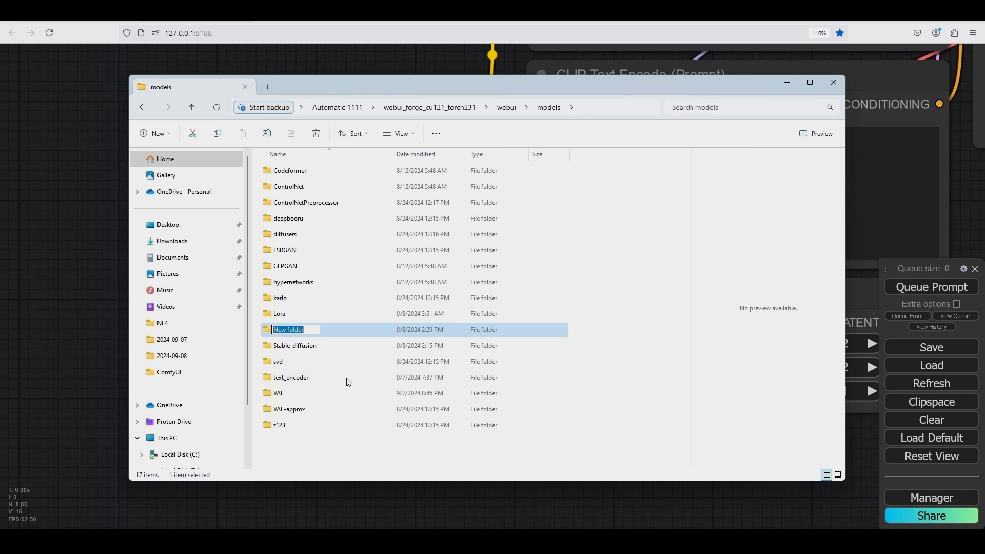
type("Un")
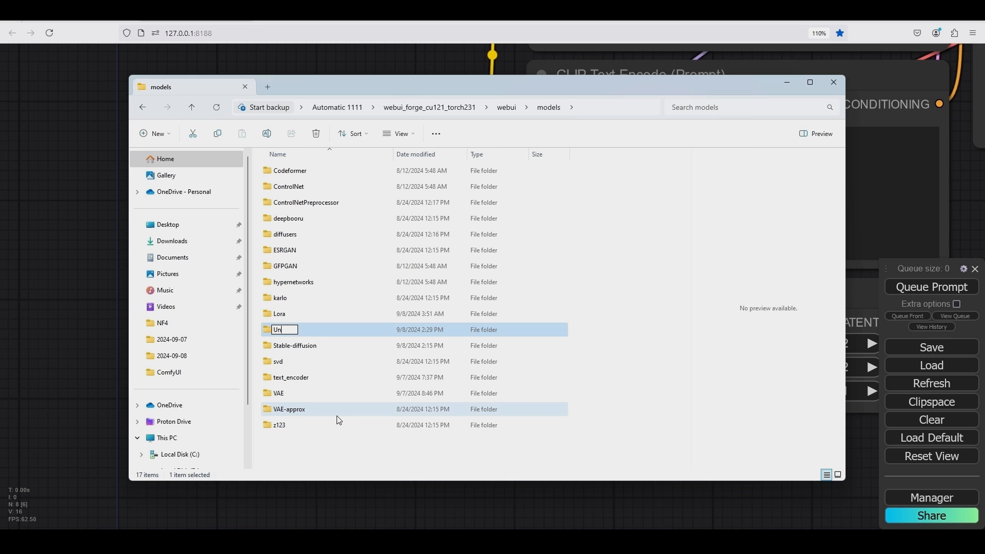
left_click(337, 450)
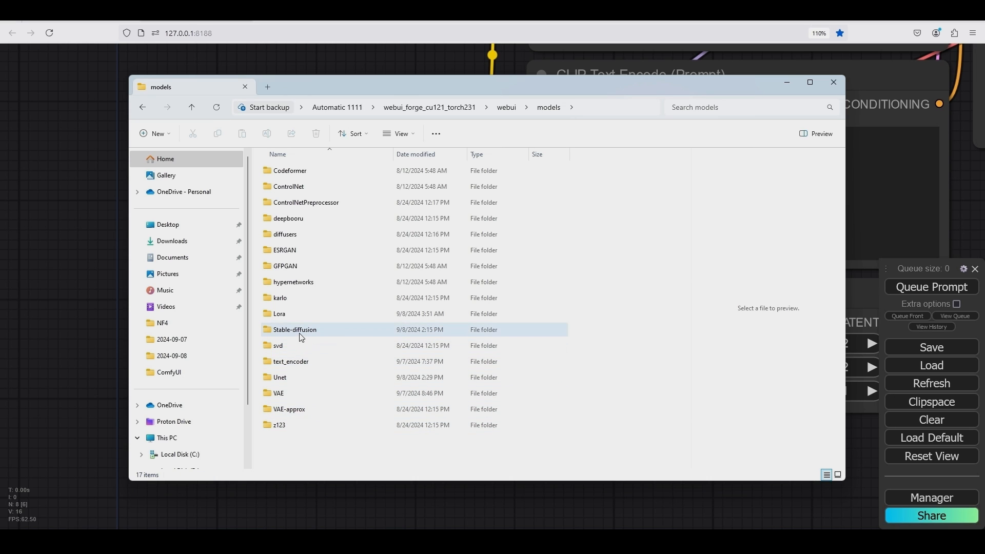
- Move flux1-dev-Q4_1.gguf from the Stable-diffusion folder into the Unet folder and minimize File Explorer
double_click(301, 331)
right_click(301, 203)
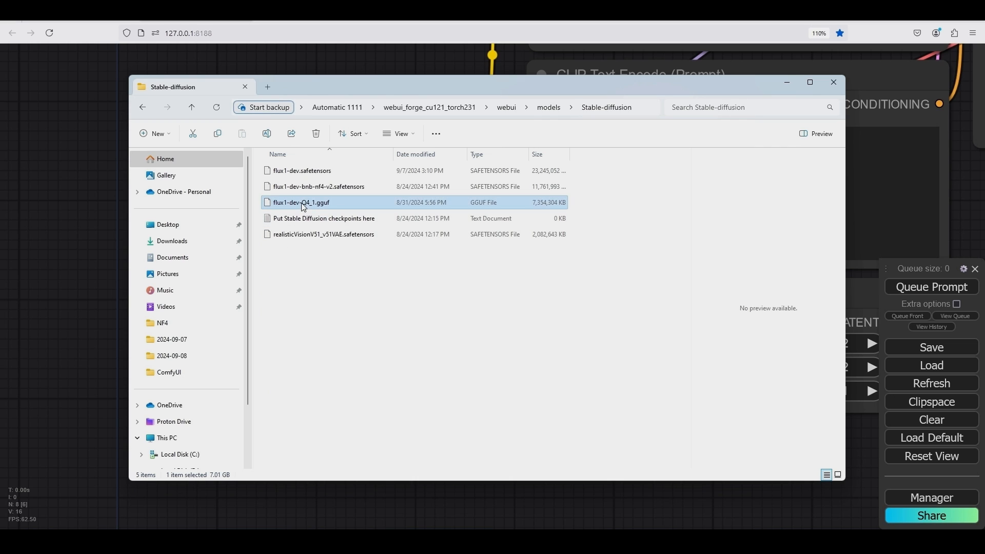
left_click(311, 214)
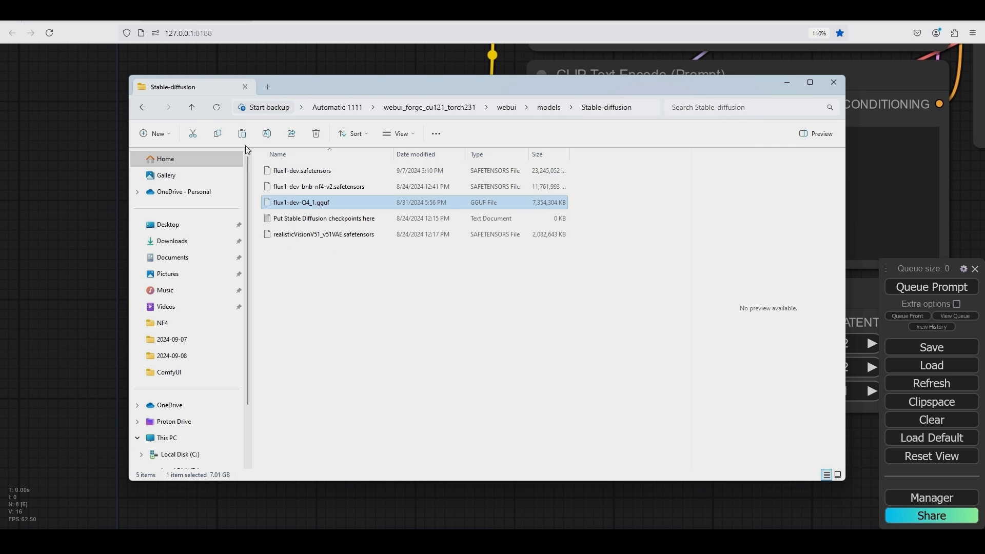
left_click(193, 109)
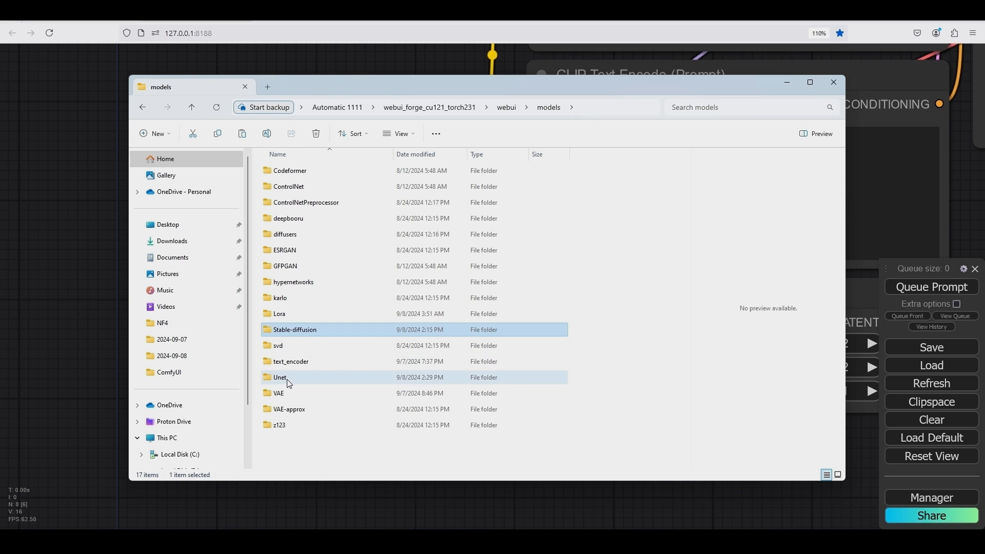
double_click(282, 380)
right_click(314, 300)
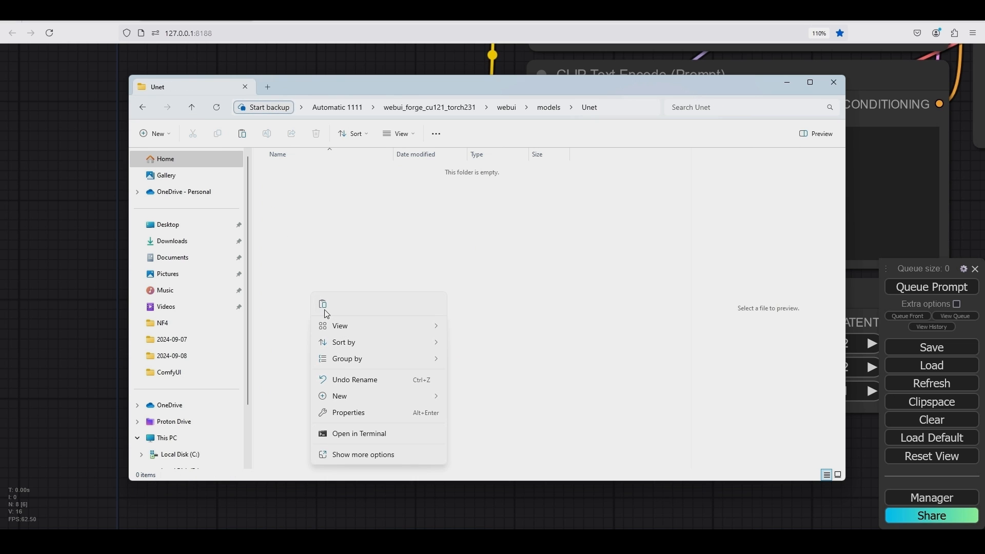
left_click(324, 305)
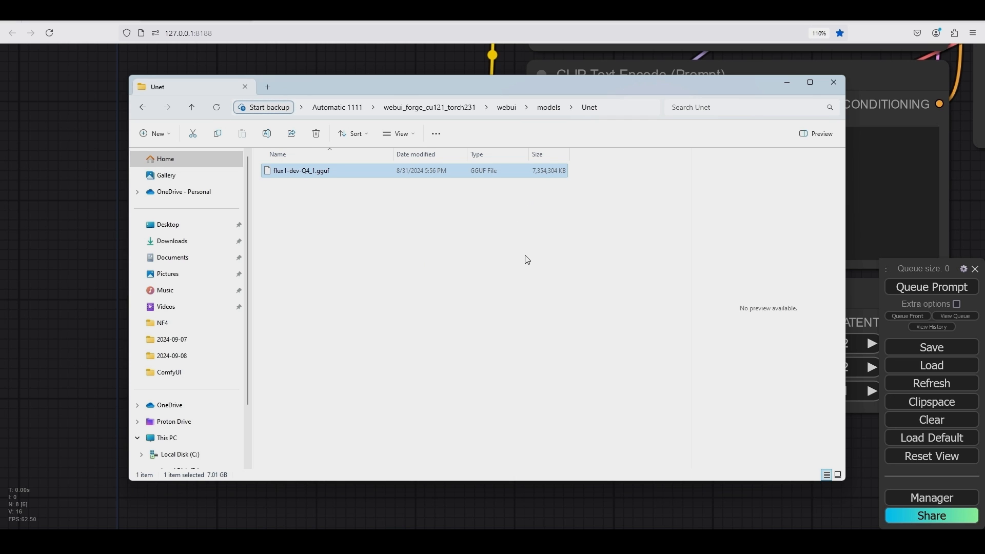
left_click(787, 83)
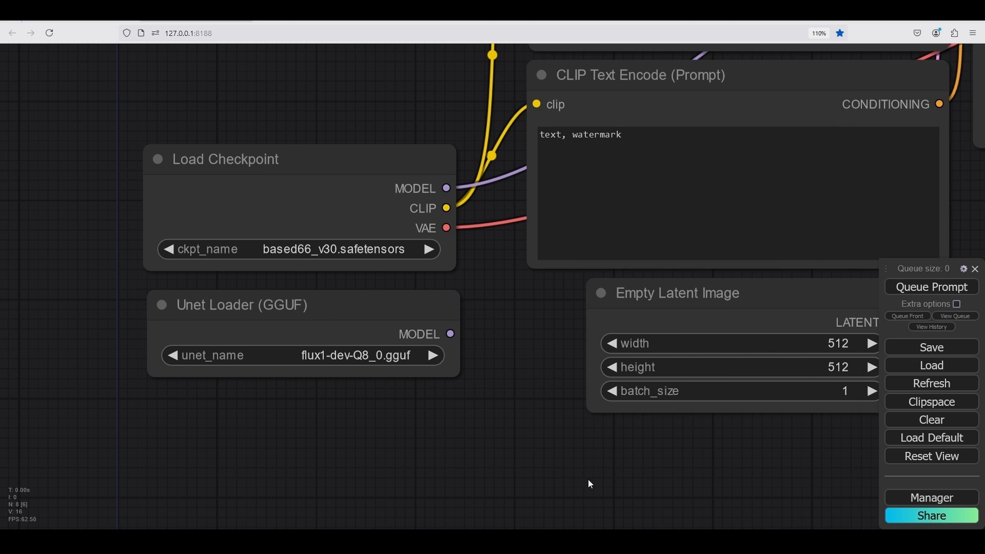
- In Notepad, add the line unet: models/Unet below the vae entry in the a111 section and save the file
key("alt+Tab")
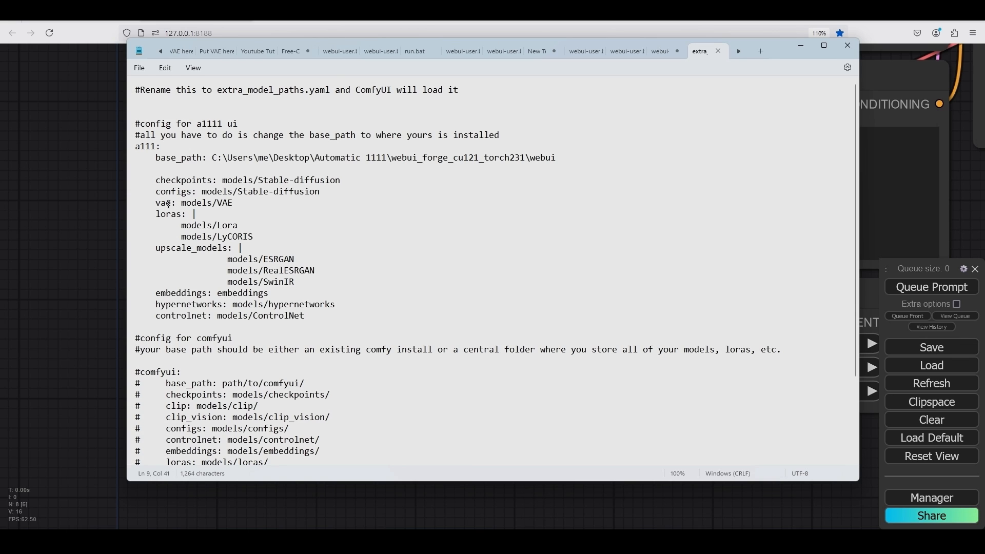
left_click(236, 203)
key("Return")
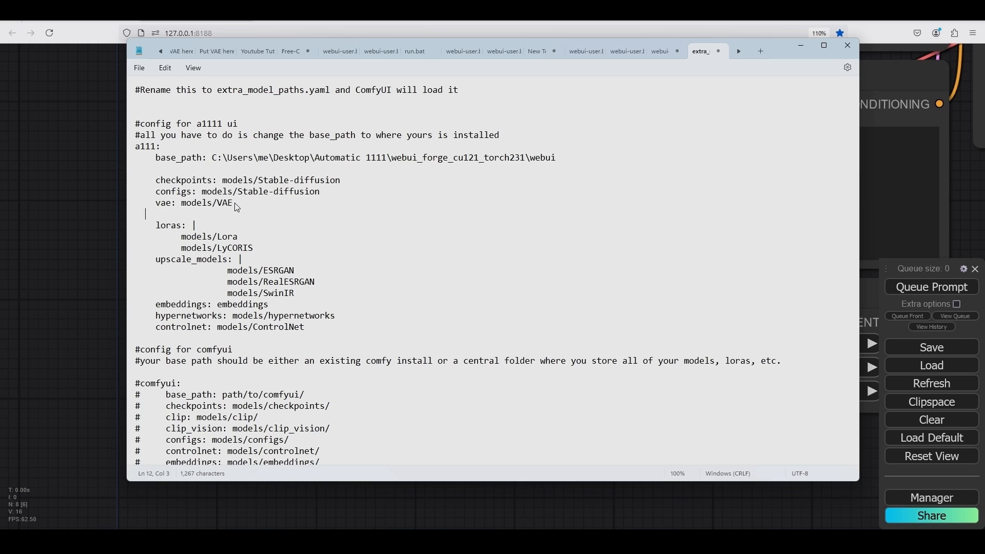
type("Unet: models/Unet")
left_click(163, 215)
key("BackSpace")
type("u")
left_click(267, 212)
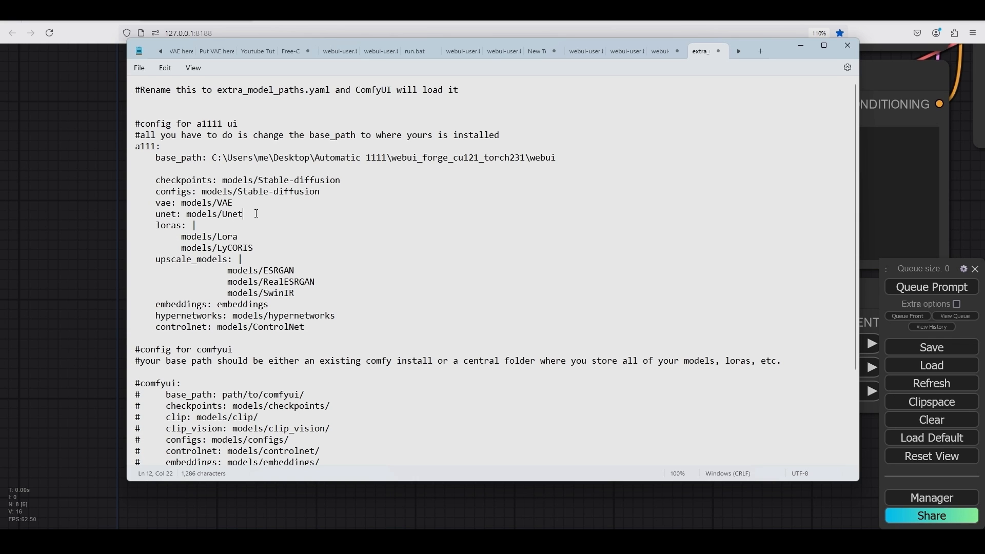
left_click(140, 69)
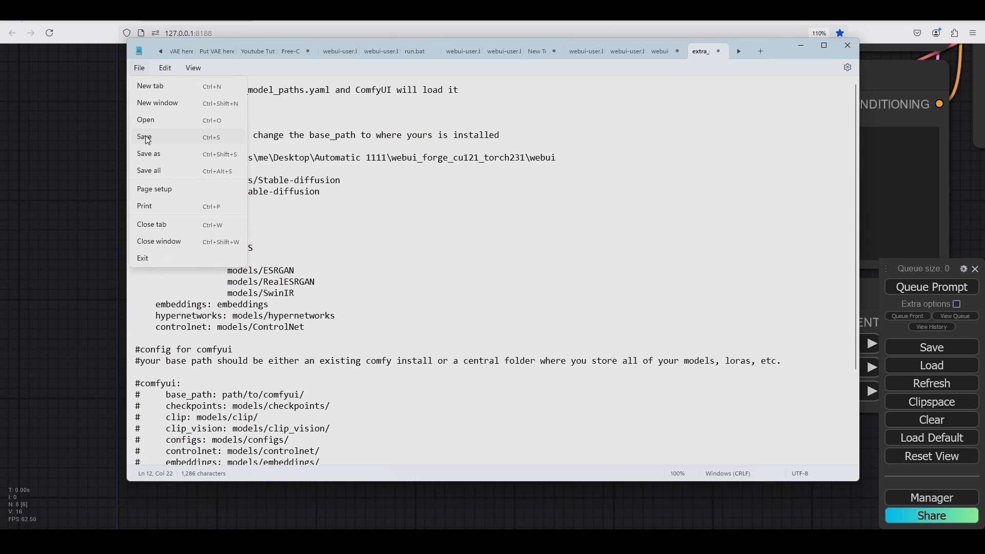
left_click(148, 138)
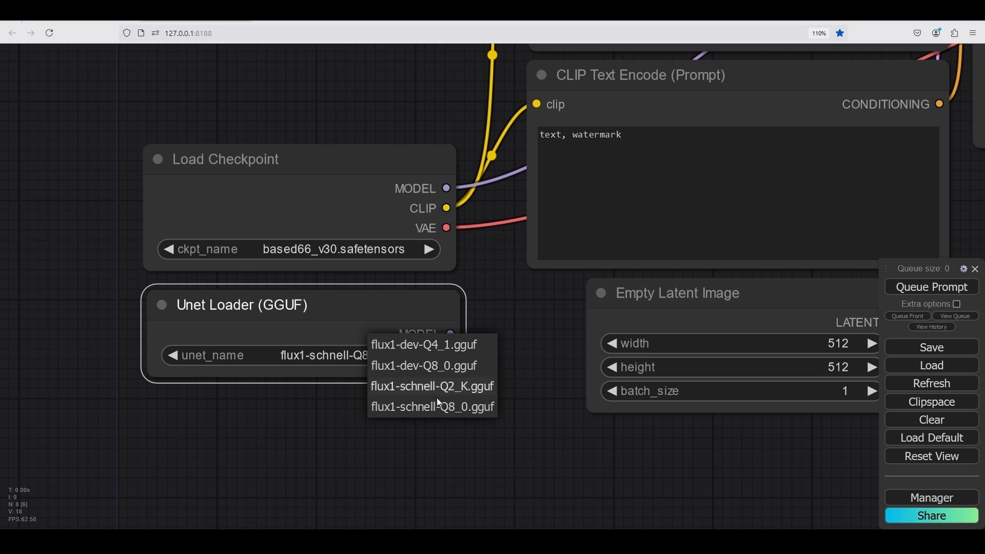
- In ComfyUI, review the models available for unet_name in Unet Loader (GGUF) and for ckpt_name in Load Checkpoint
left_click(354, 229)
left_click(363, 251)
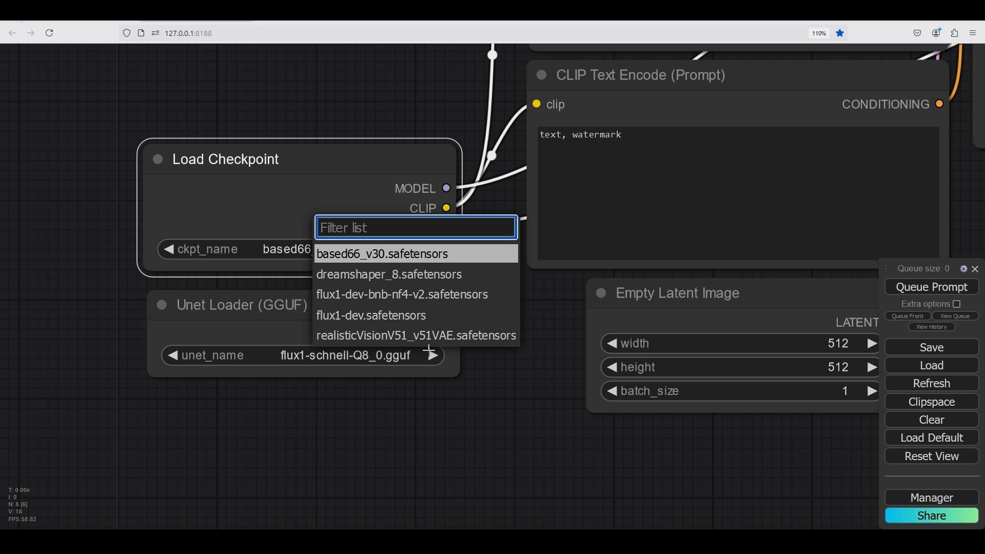
left_click(416, 406)
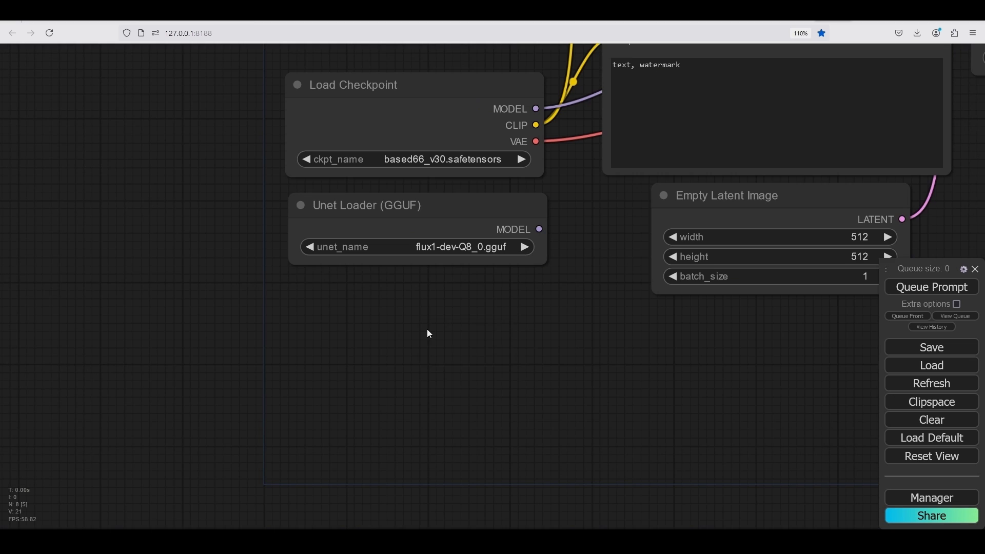
- Add a Load LoRA node below Unet Loader (GGUF), review its available lora_name files, and delete the node
right_click(430, 334)
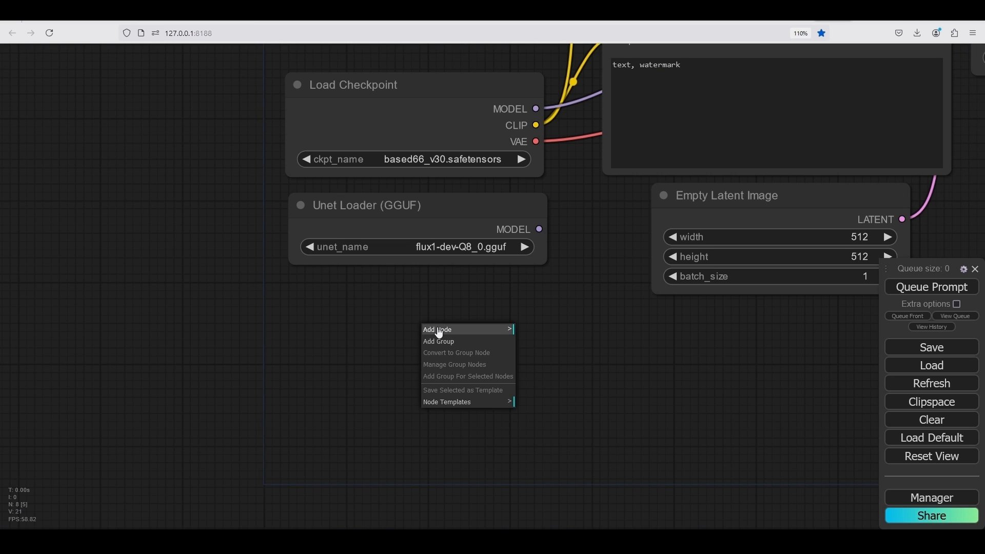
left_click(453, 330)
left_click(559, 344)
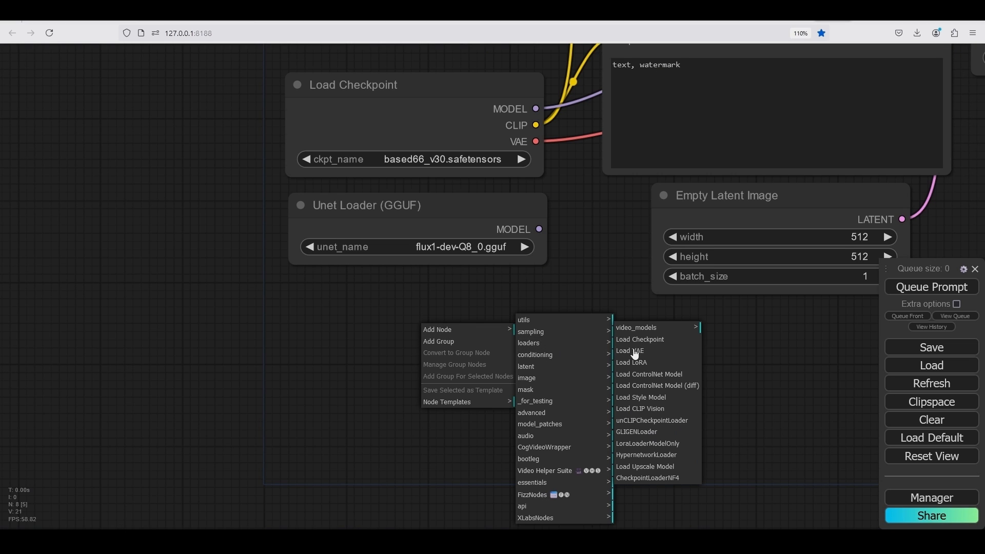
left_click(641, 362)
left_click_drag(585, 332, 442, 345)
left_click(431, 387)
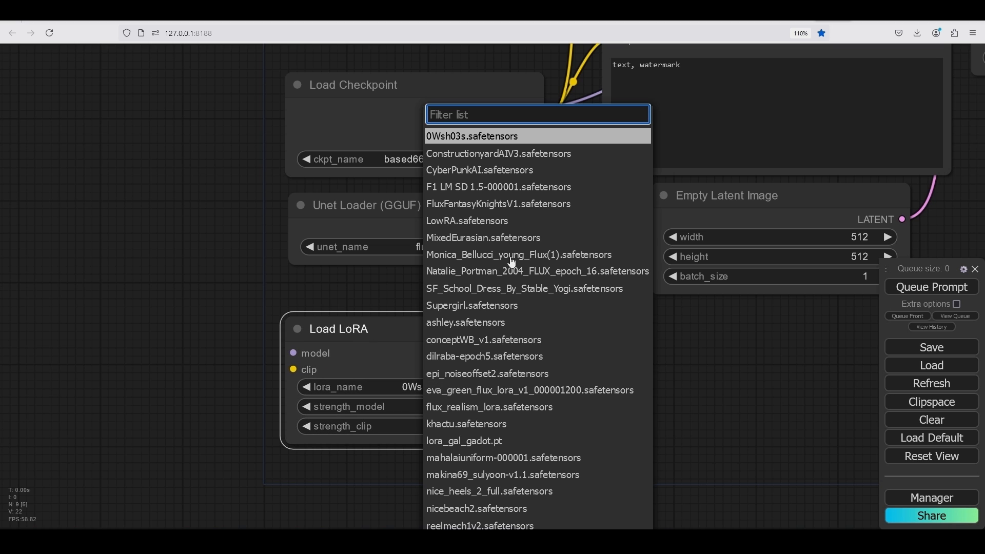
key("Delete")
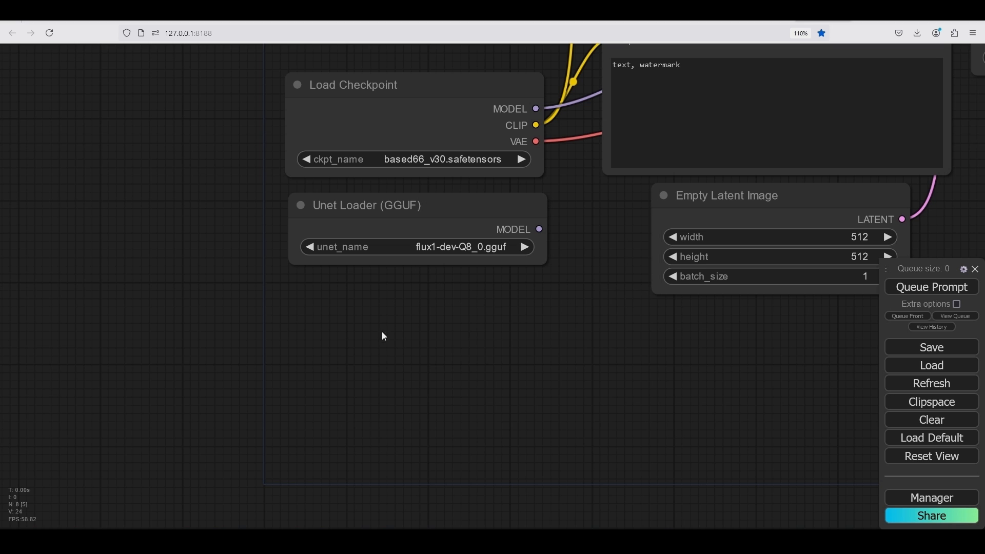
- Add a DualCLIPLoader node from the advanced loaders and place it below the Unet Loader (GGUF) node
right_click(375, 345)
left_click(425, 346)
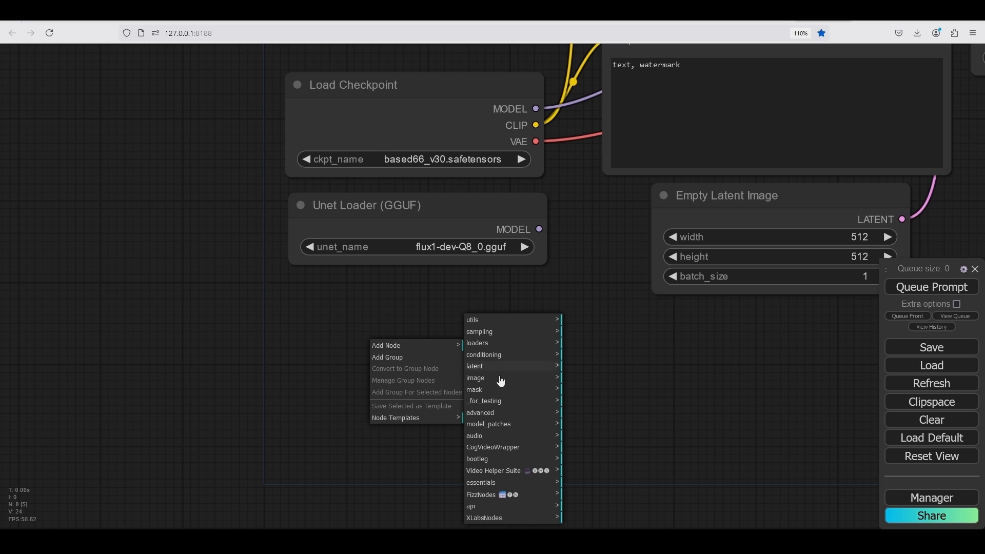
left_click(496, 412)
left_click(584, 346)
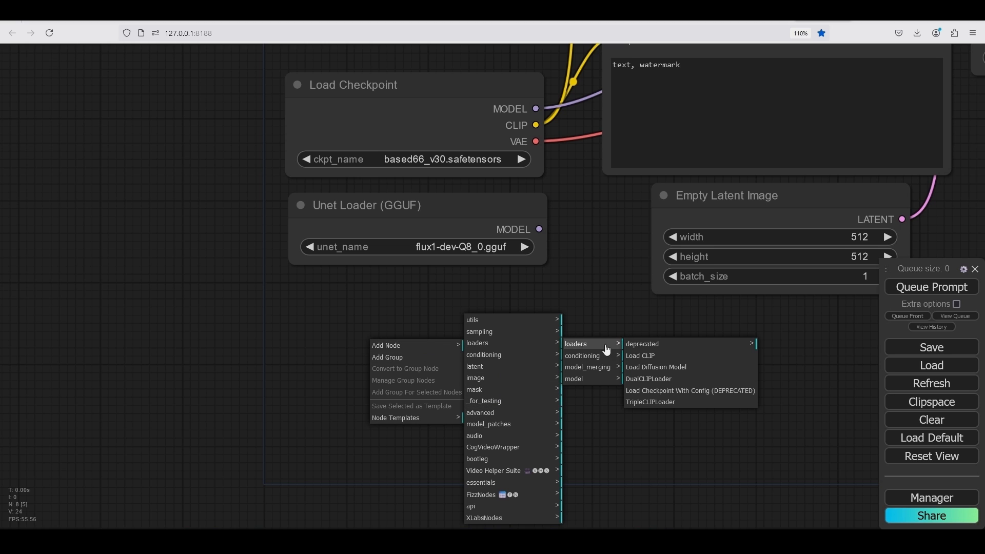
left_click(645, 379)
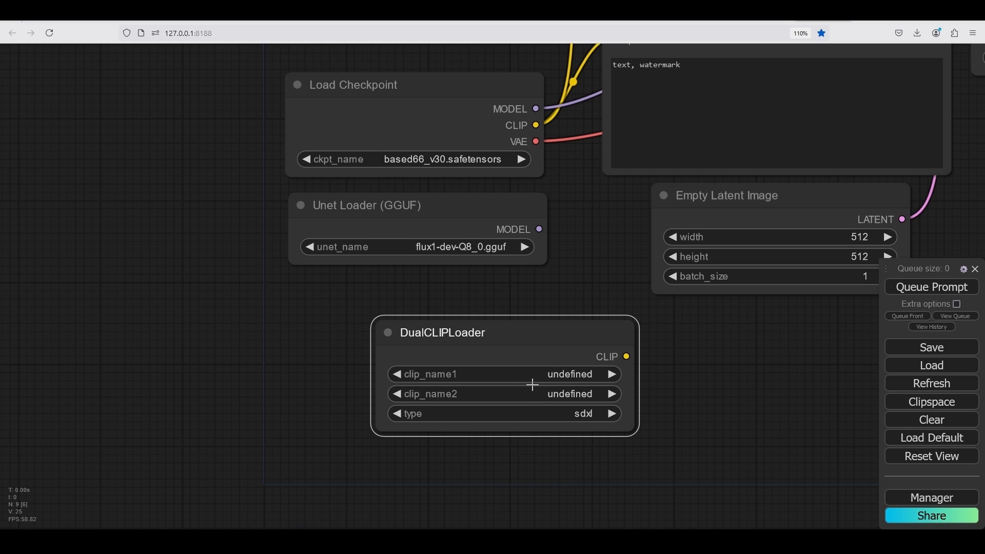
left_click_drag(534, 332, 458, 316)
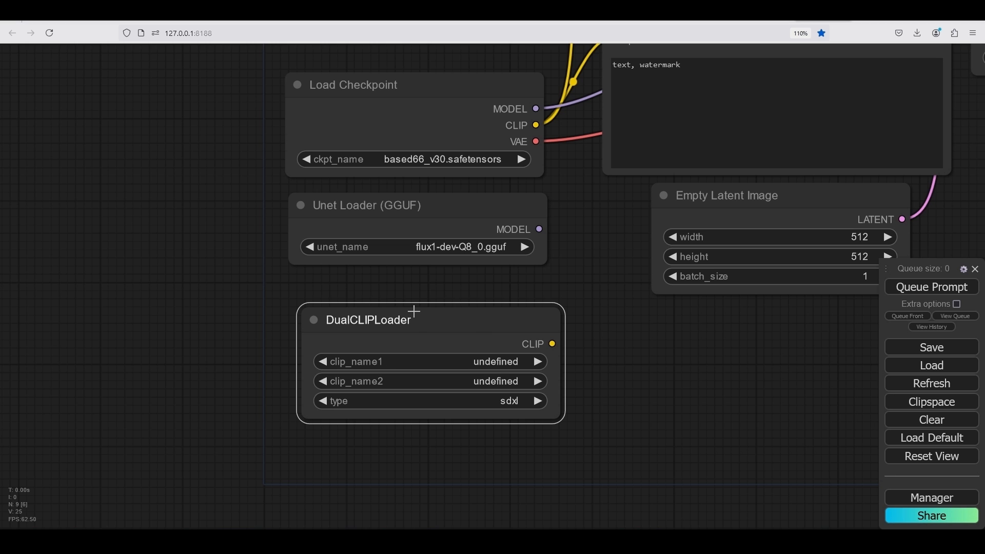
- Switch to File Explorer, inspect the text encoder files in Forge's models\text_encoder folder, and return to models
left_click(408, 501)
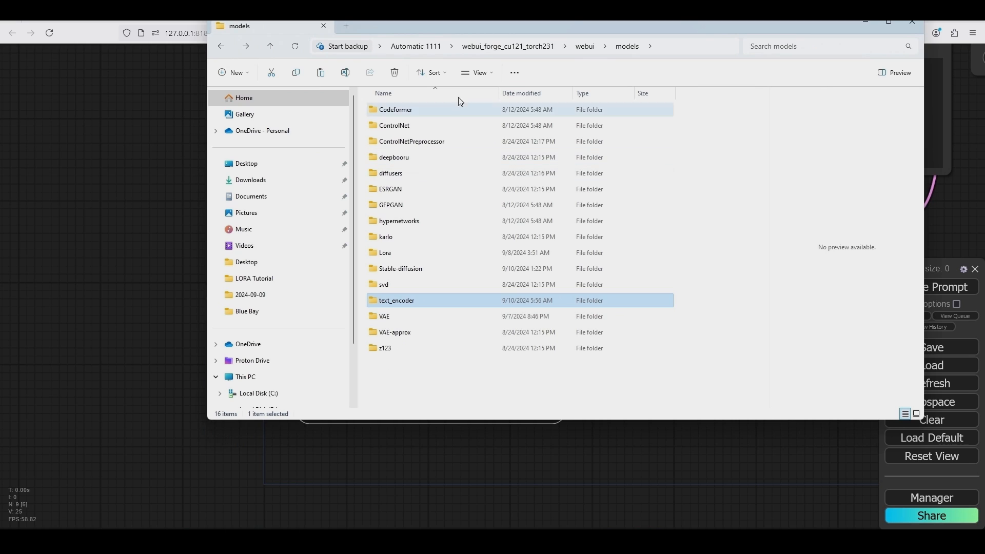
double_click(401, 303)
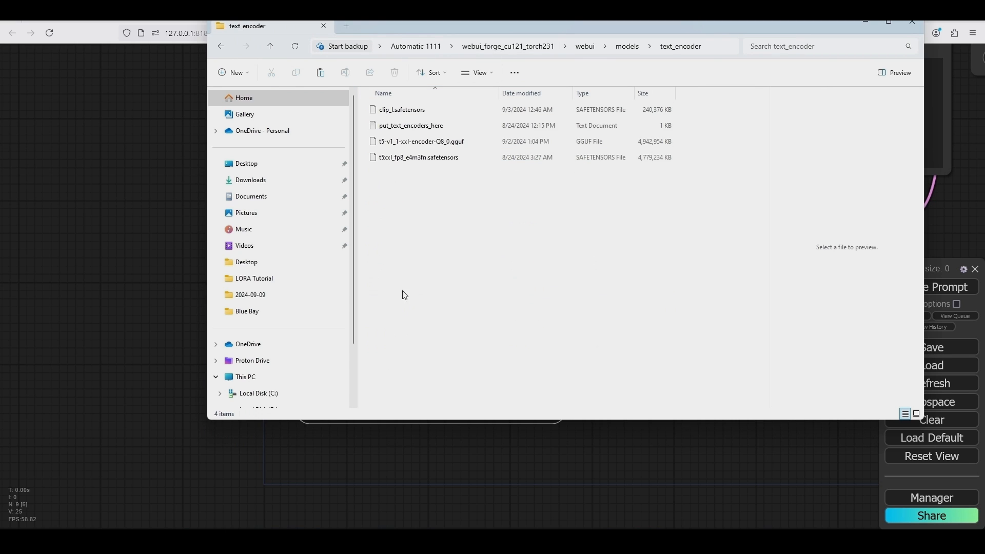
left_click_drag(490, 29, 486, 120)
left_click(266, 144)
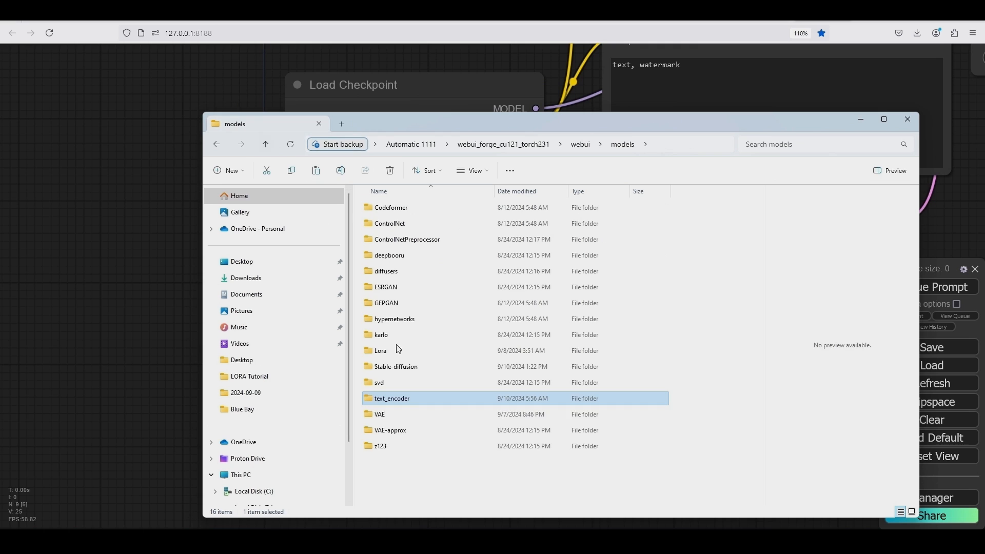
- Create a new folder named clip in the models folder and recheck the files in text_encoder
right_click(395, 470)
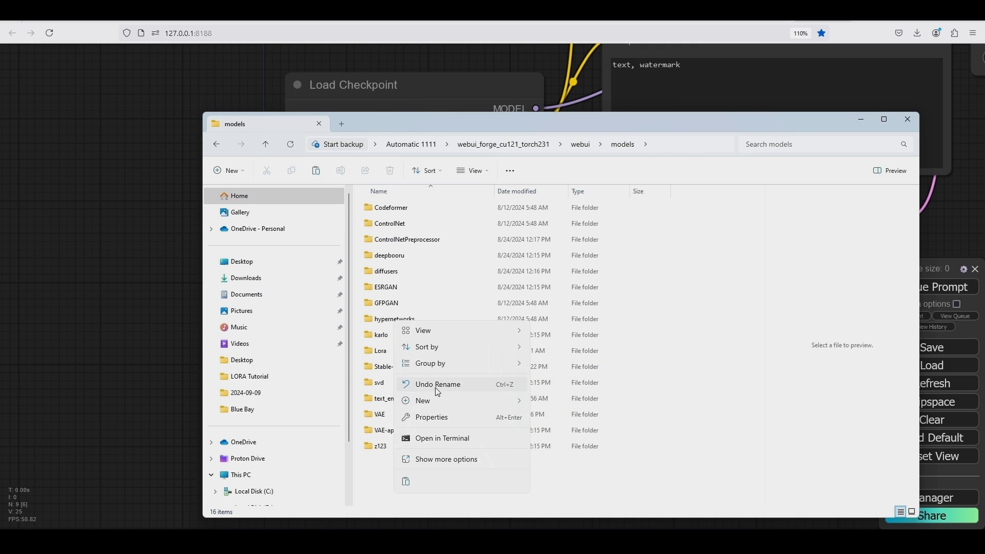
mouse_move(433, 403)
left_click(558, 202)
type("clip")
left_click(705, 446)
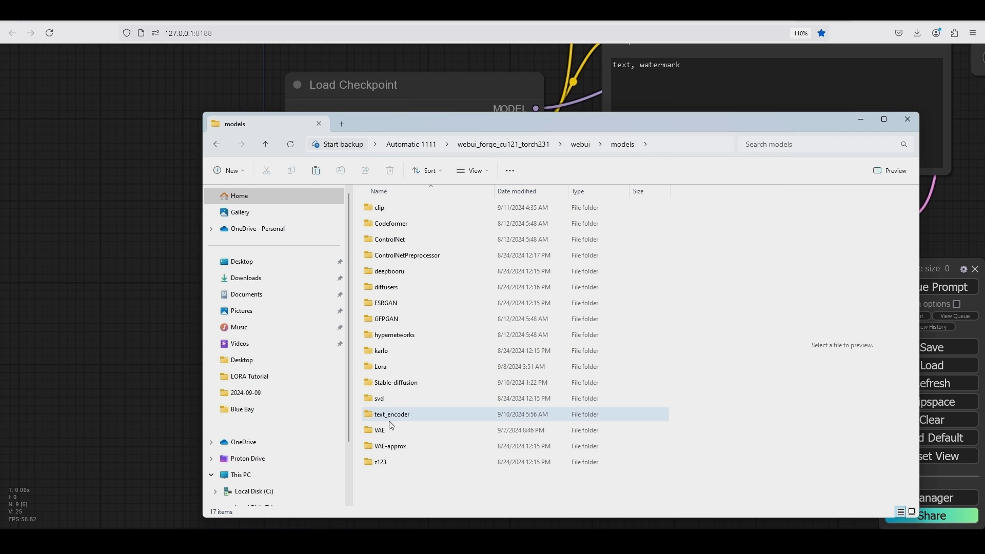
double_click(382, 414)
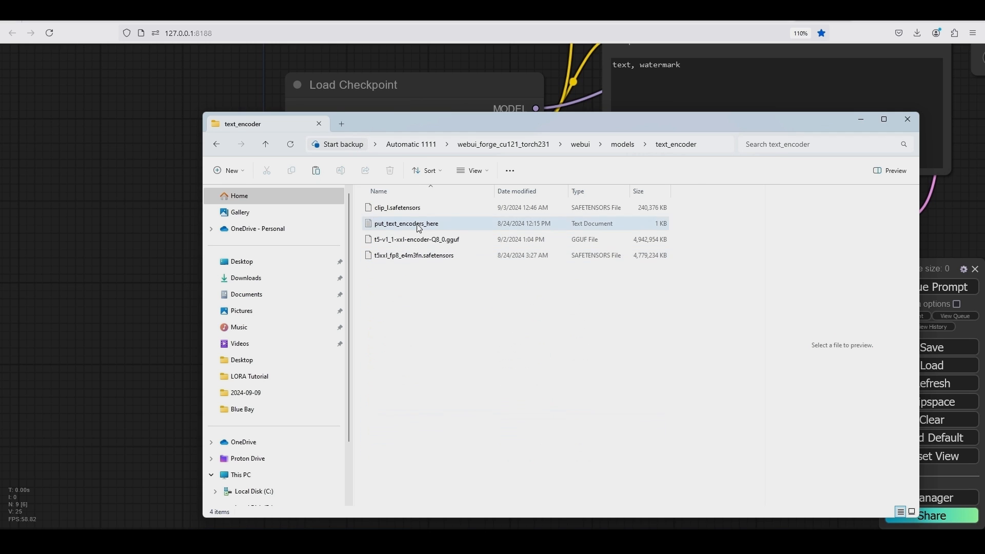
left_click(265, 144)
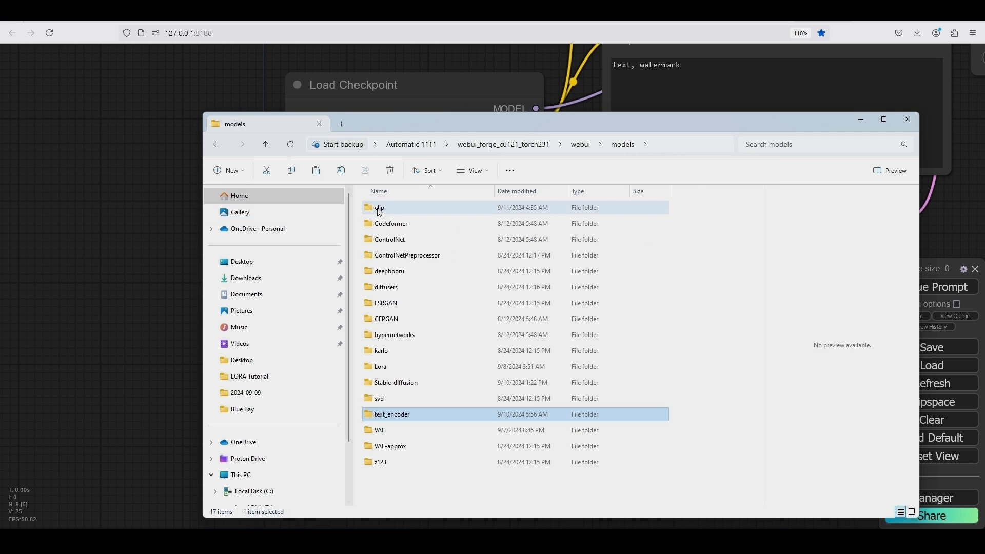
- Add the line "clip: models/clip" below the unet entry in the extra model paths file's a111 section and save the file
left_click(740, 281)
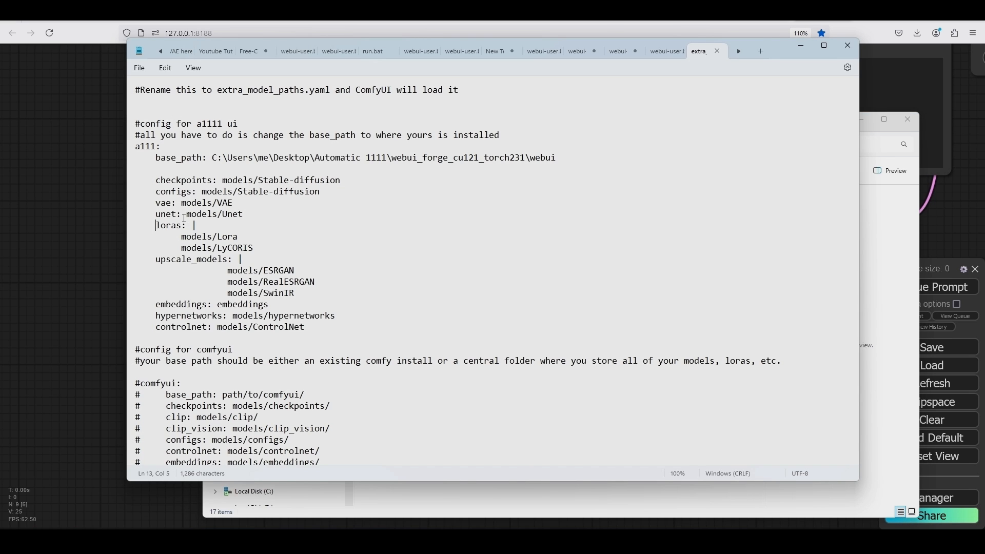
left_click(250, 213)
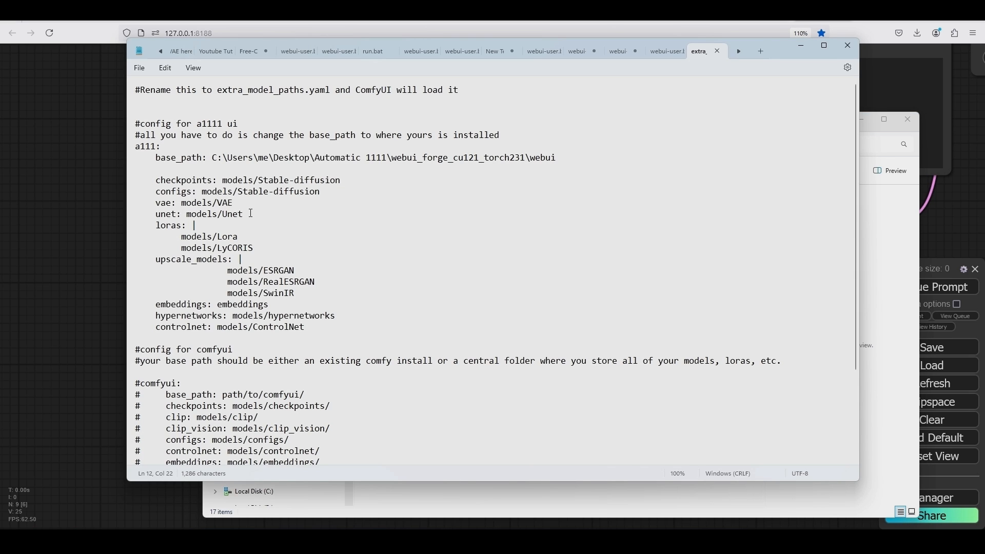
key("Return")
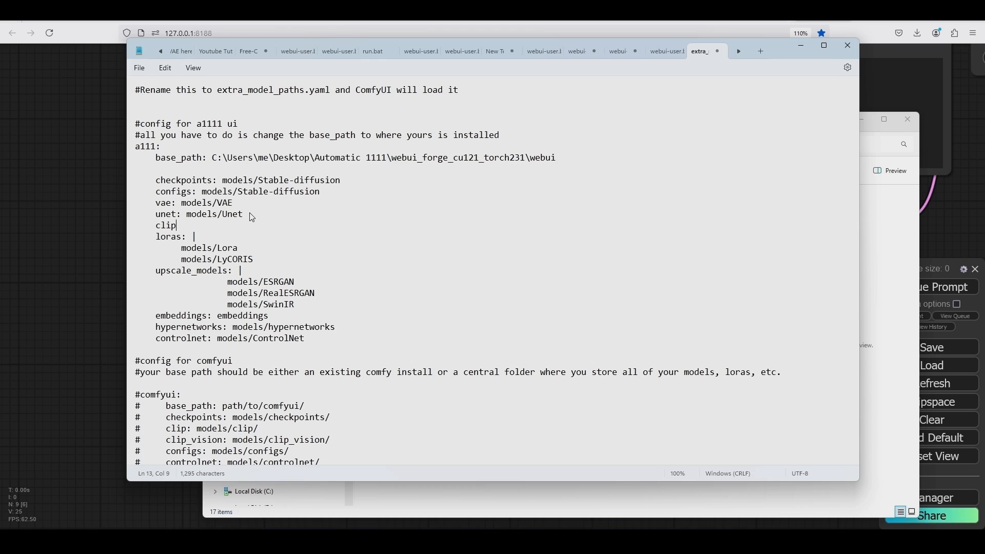
type("clip: models/clip")
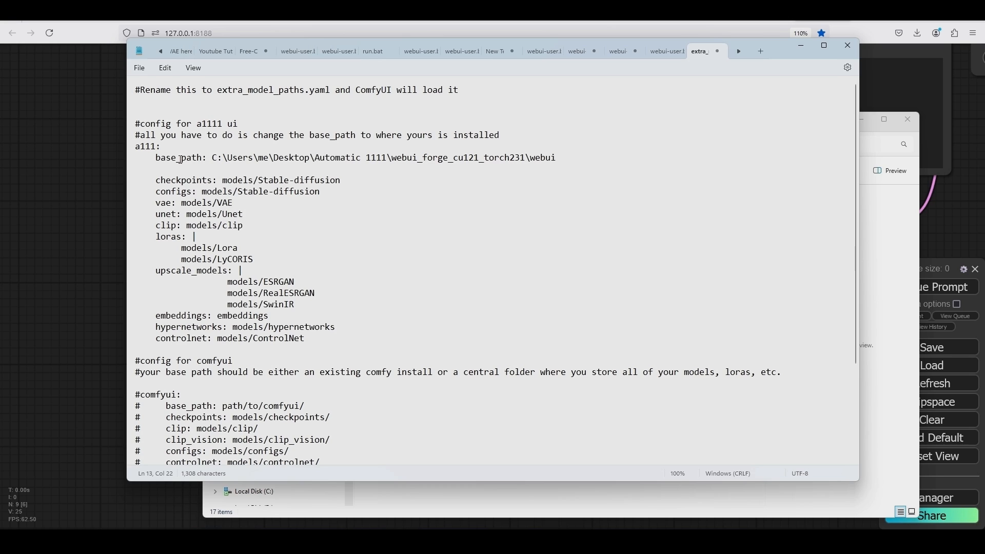
left_click(140, 68)
left_click(158, 139)
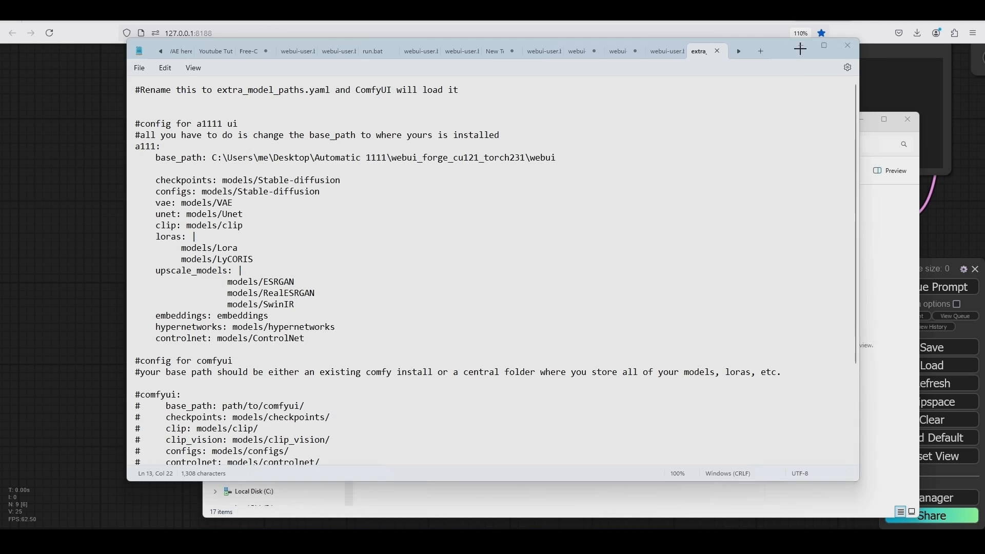
left_click(801, 45)
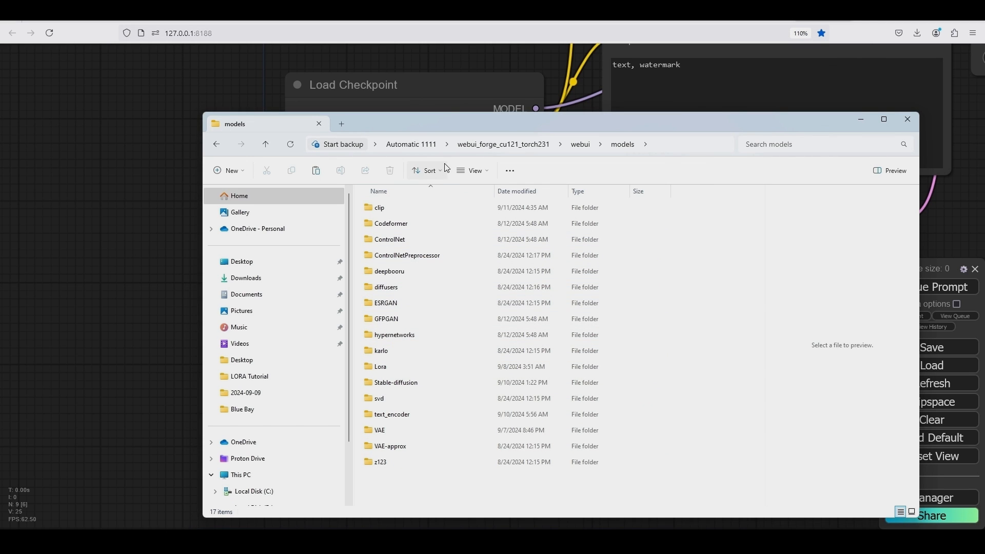
double_click(403, 414)
left_click_drag(437, 278, 393, 208)
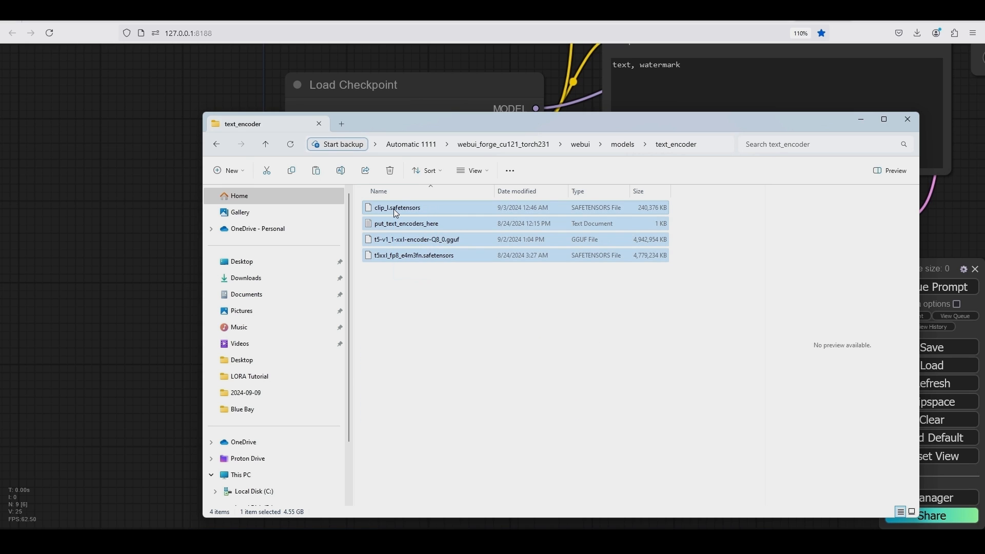
right_click(393, 209)
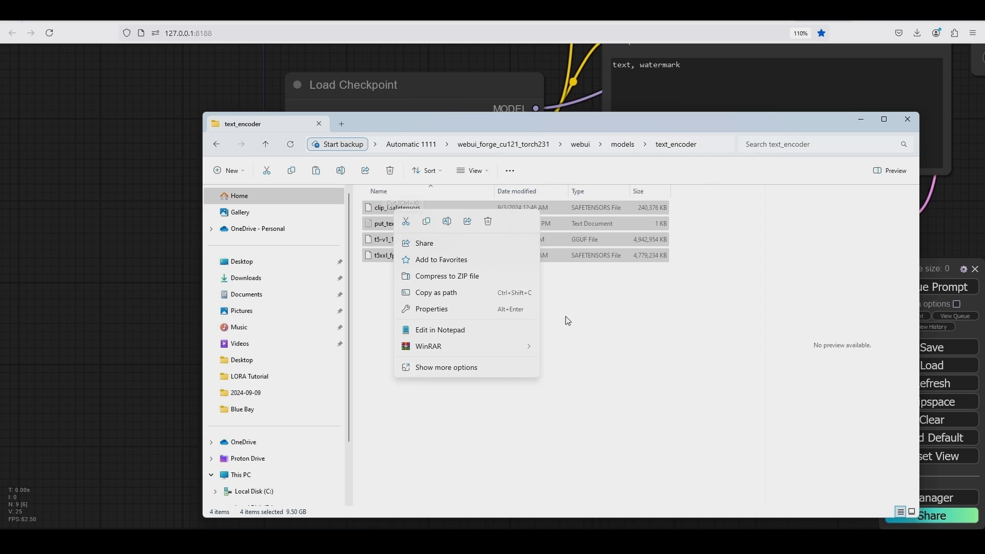
left_click(457, 303)
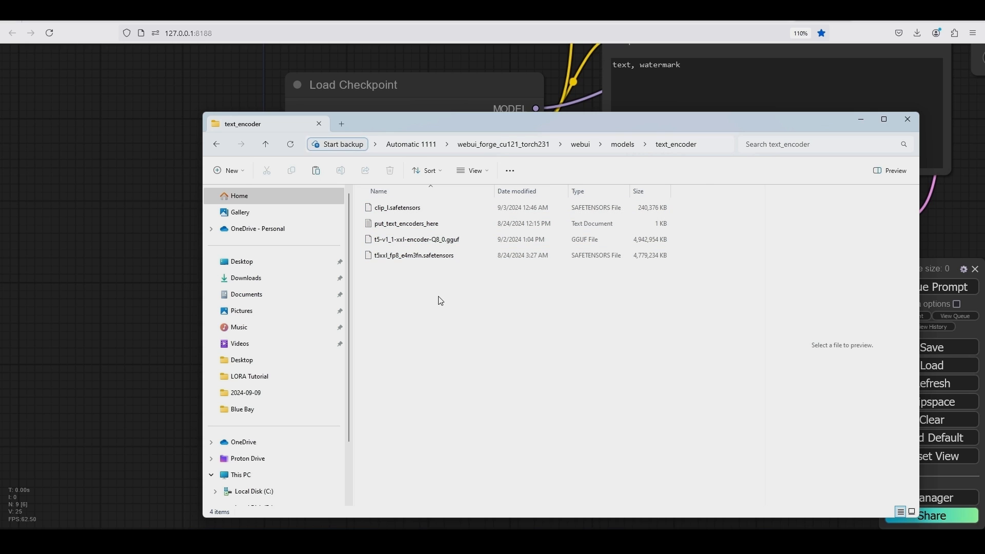
left_click(217, 145)
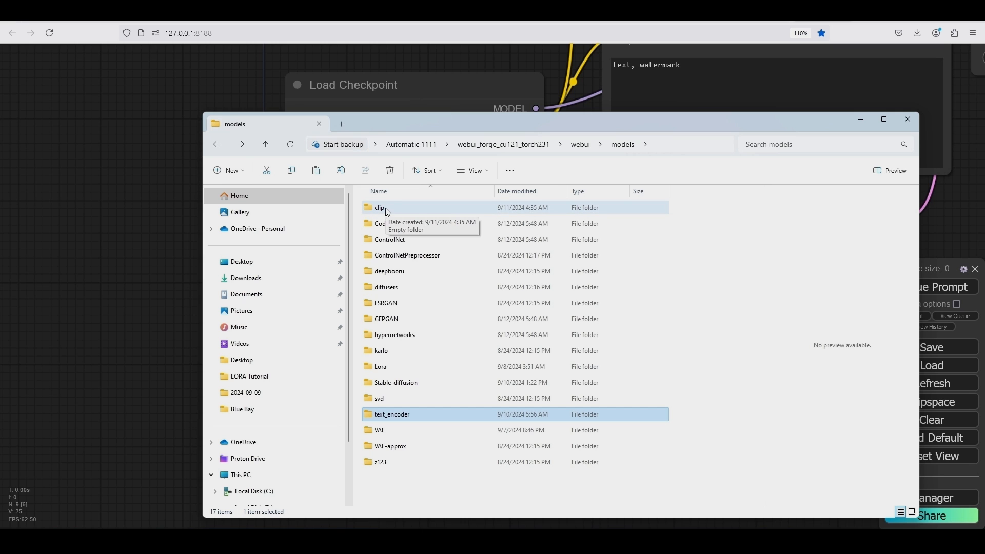
- Delete the empty clip folder in Forge's models folder and rename the text_encoder folder as clip
left_click(376, 206)
key("Delete")
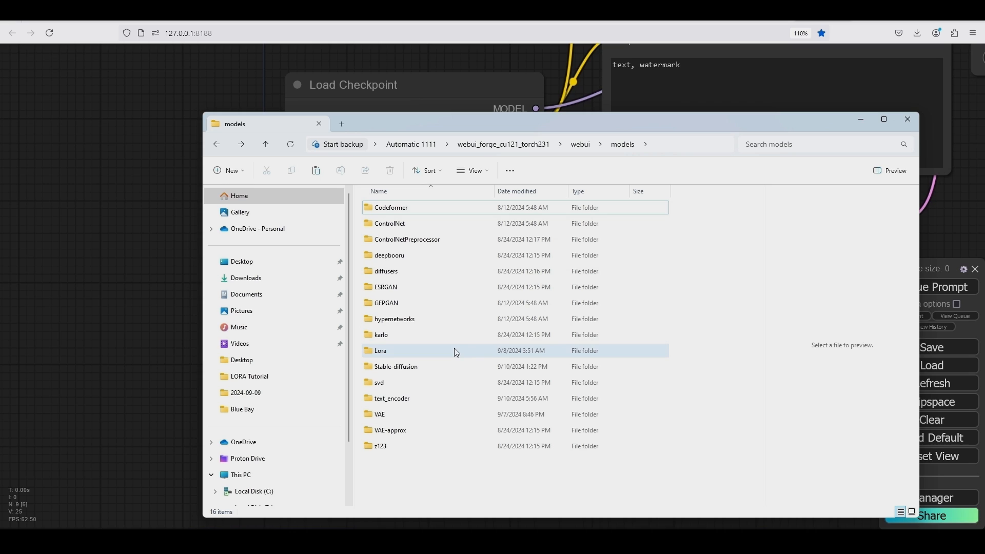
mouse_move(400, 402)
left_click(401, 402)
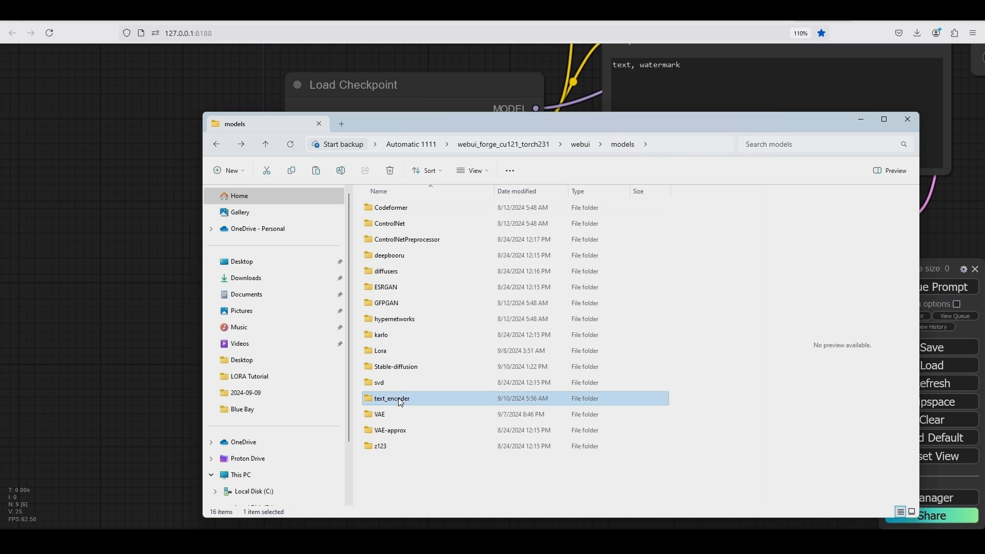
left_click(401, 402)
type("clip")
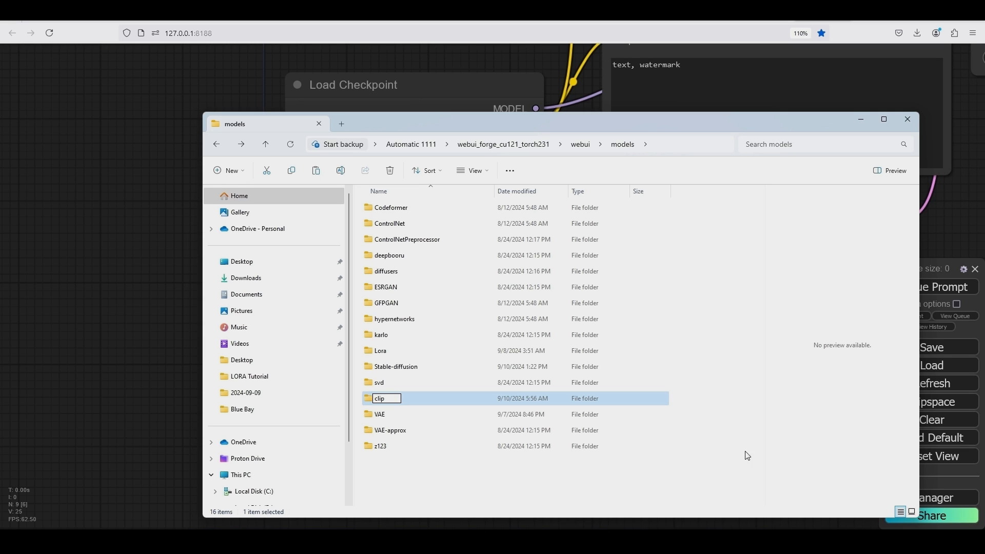
left_click(429, 472)
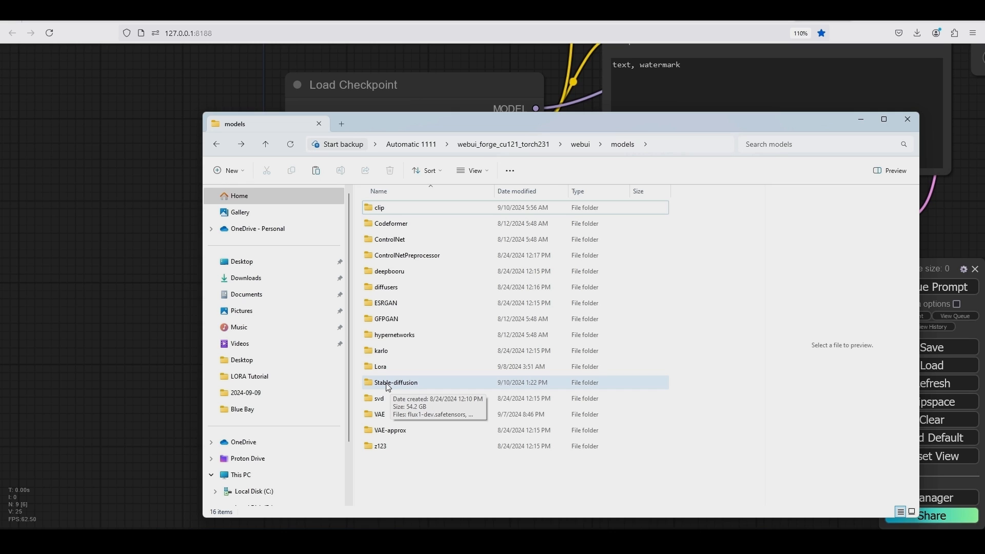
- Rename the Stable-diffusion folder in Forge's models folder as unet
left_click(400, 385)
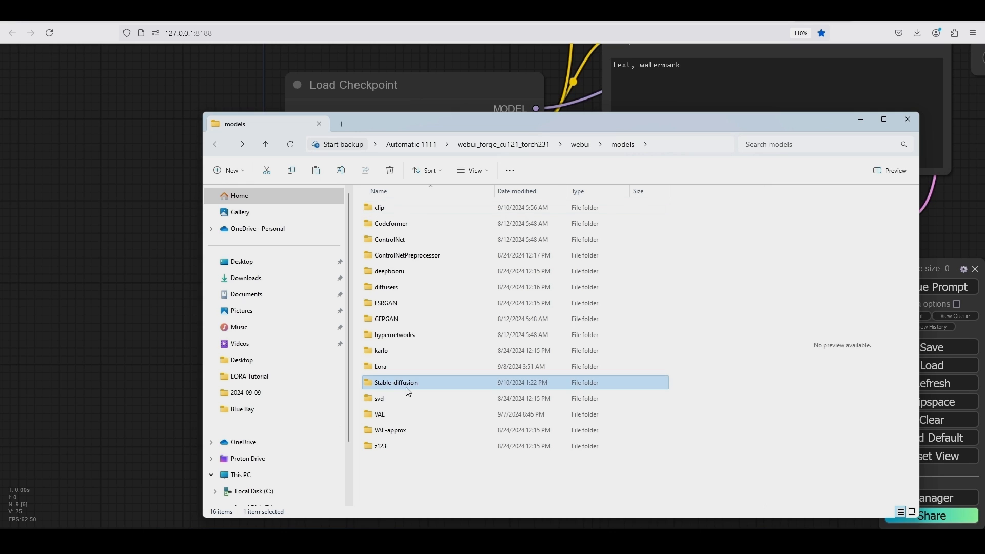
left_click(403, 383)
right_click(403, 385)
left_click(420, 272)
type("unet")
left_click(411, 397)
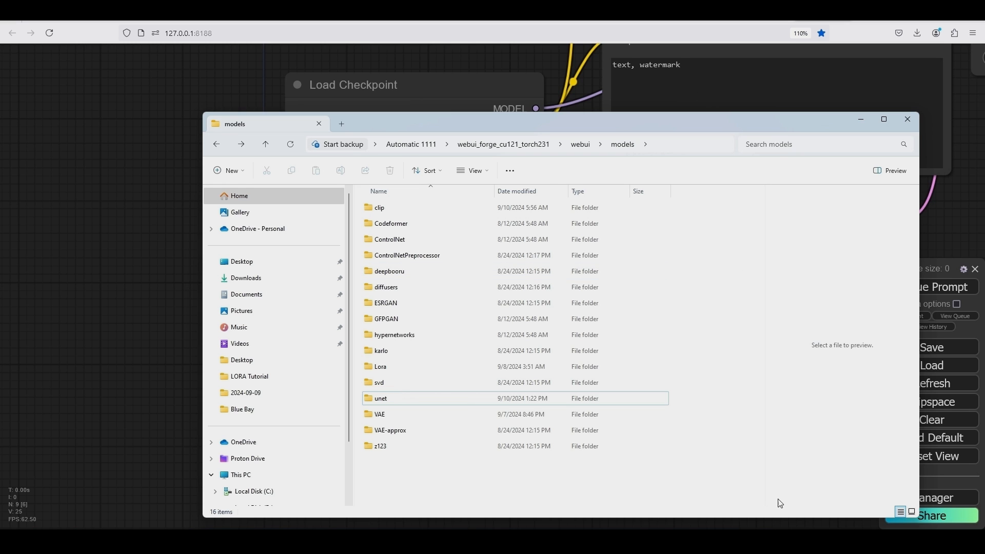
- Restart ComfyUI by closing its console window and launching it again from File Explorer
mouse_move(708, 541)
left_click(729, 517)
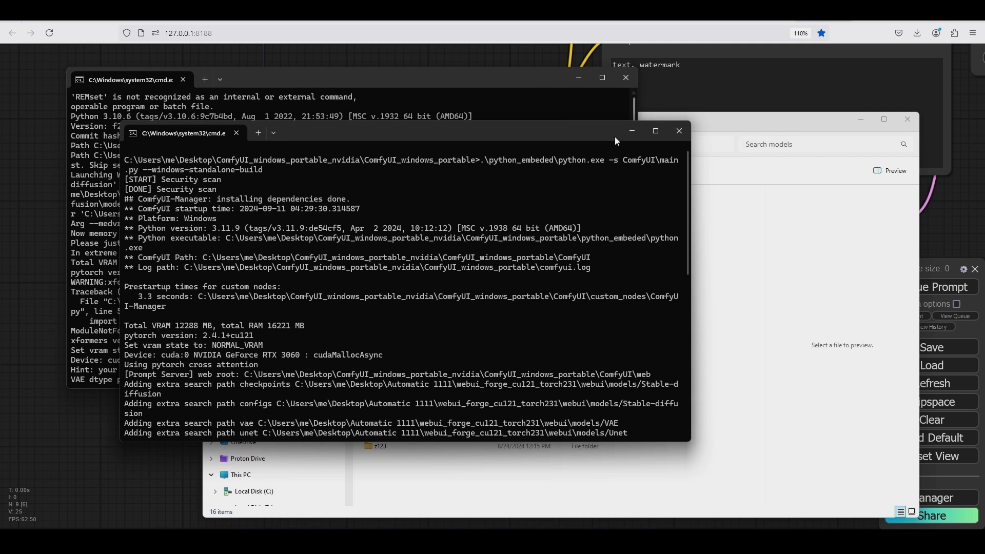
left_click(677, 133)
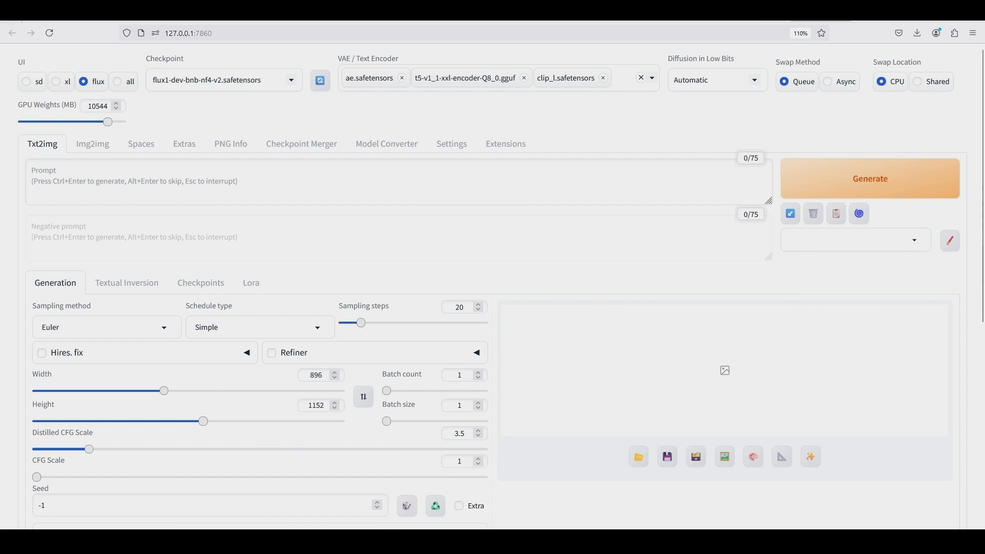
mouse_move(436, 541)
left_click(403, 498)
key("alt+Tab")
left_click(462, 59)
double_click(429, 125)
double_click(419, 284)
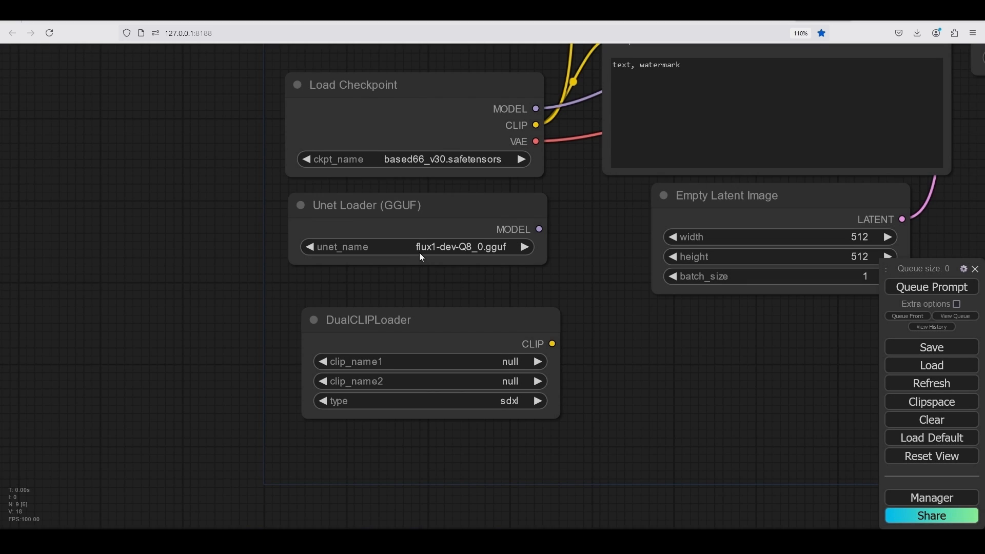
- Refresh ComfyUI's node definitions, review the clip_name1 files in DualCLIPLoader, and choose flux1-dev-Q8_0.gguf in Unet Loader (GGUF)
left_click(949, 383)
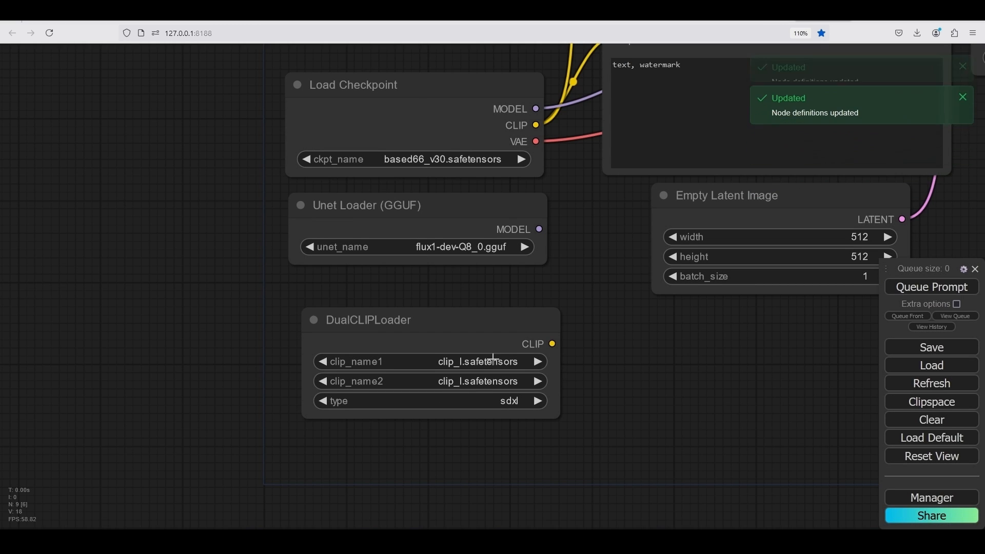
left_click(451, 360)
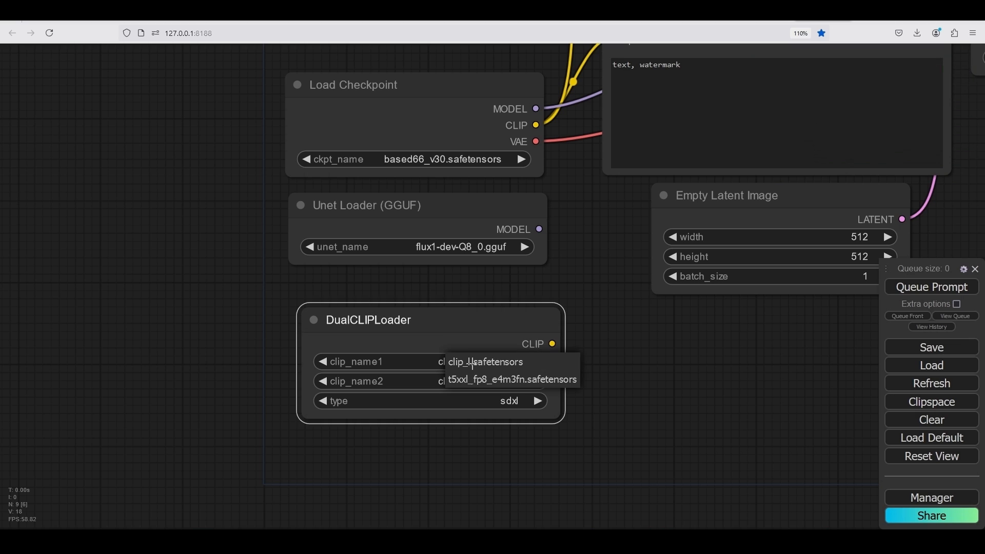
left_click(475, 431)
left_click(461, 247)
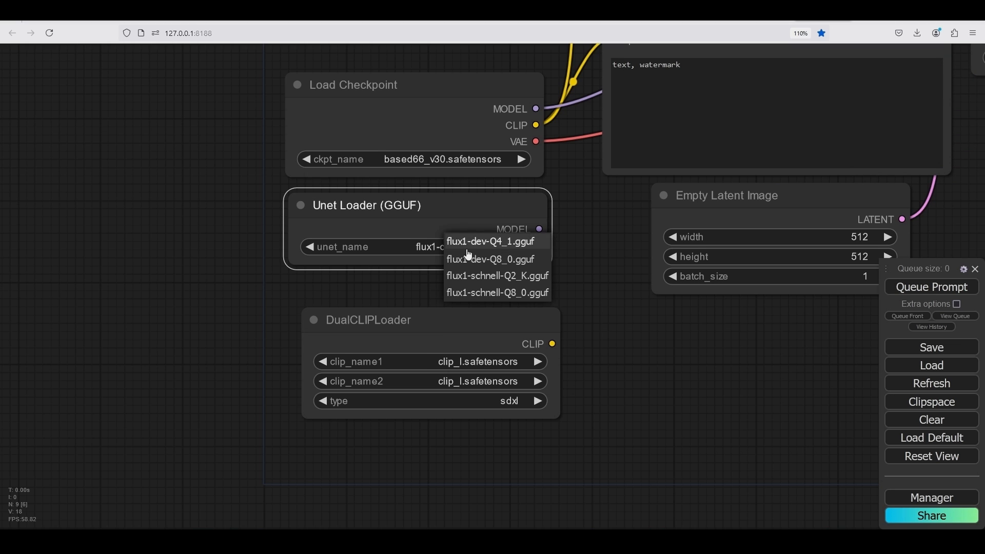
left_click(495, 258)
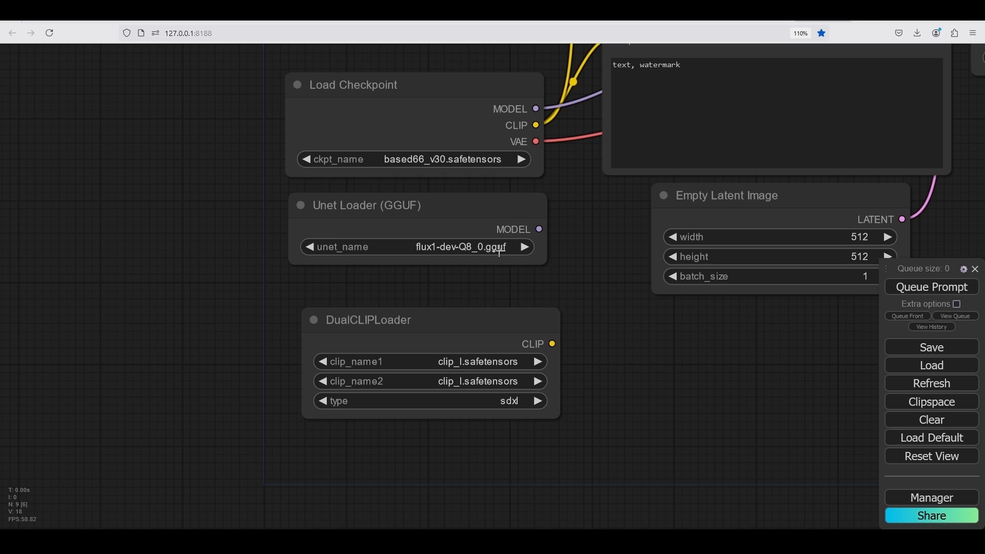
left_click(892, 386)
- Switch to Forge, refresh its model lists, and review the available checkpoints
left_click(759, 14)
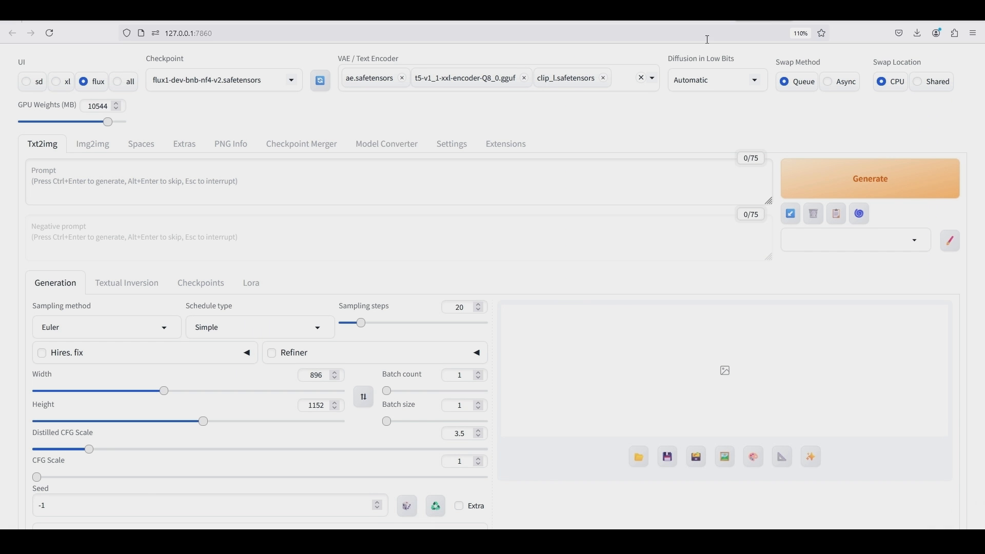
left_click(327, 86)
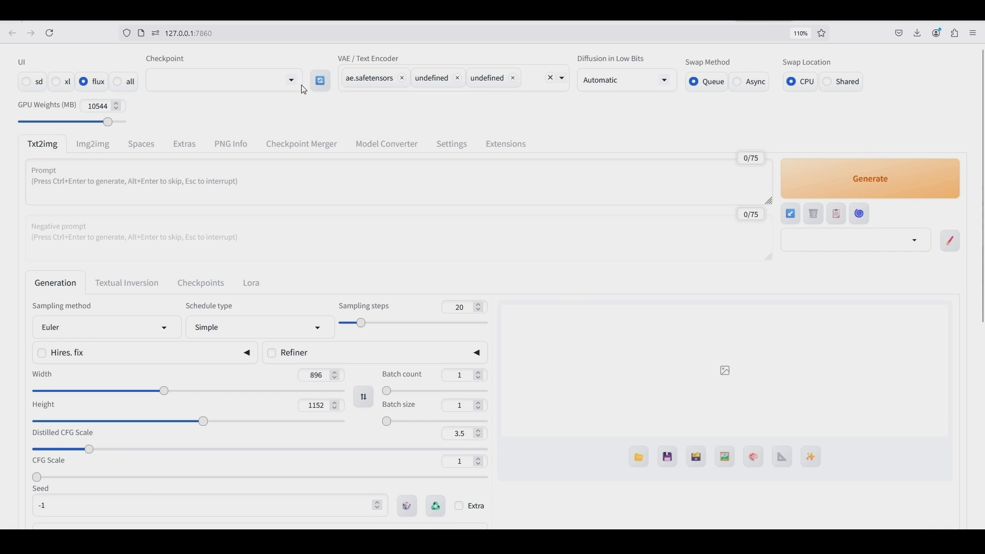
left_click(304, 88)
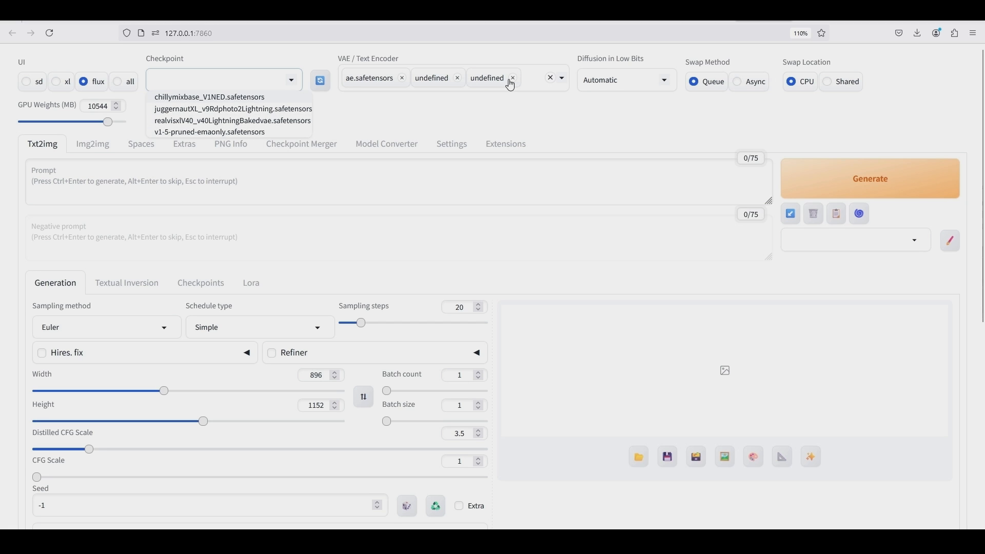
left_click(455, 106)
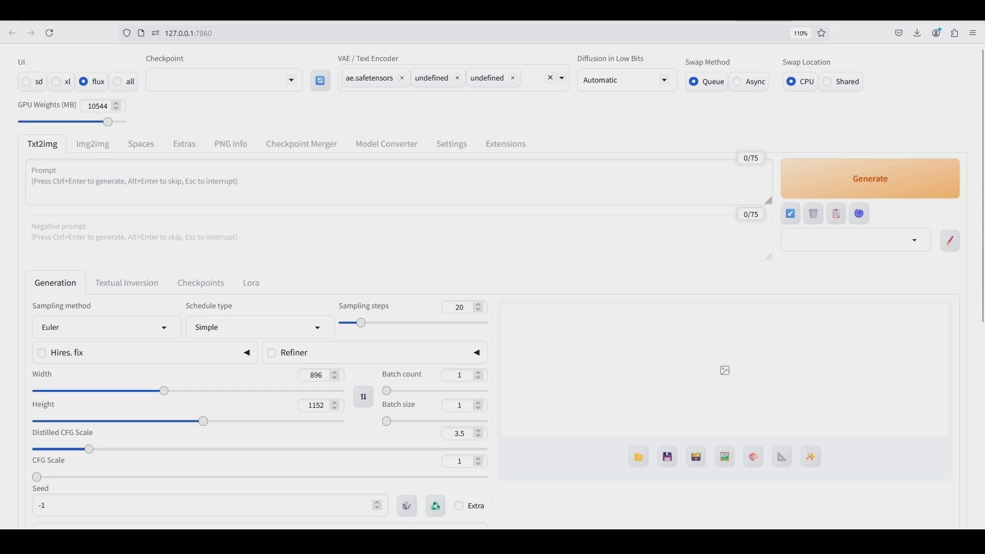
- Switch to File Explorer and rename the unet folder in Forge's models folder back to Stable-diffusion
left_click(423, 513)
left_click(382, 401)
right_click(382, 401)
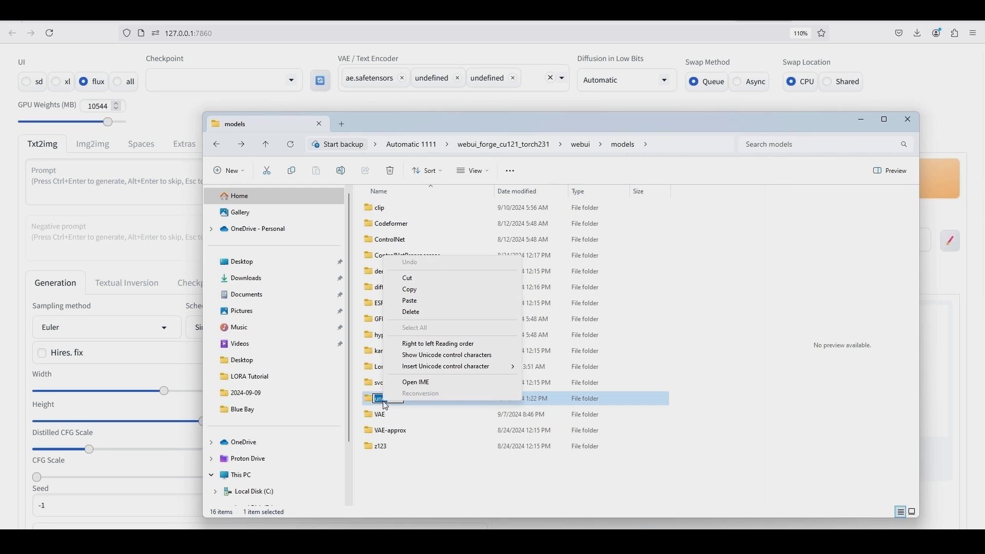
left_click(418, 302)
left_click(421, 436)
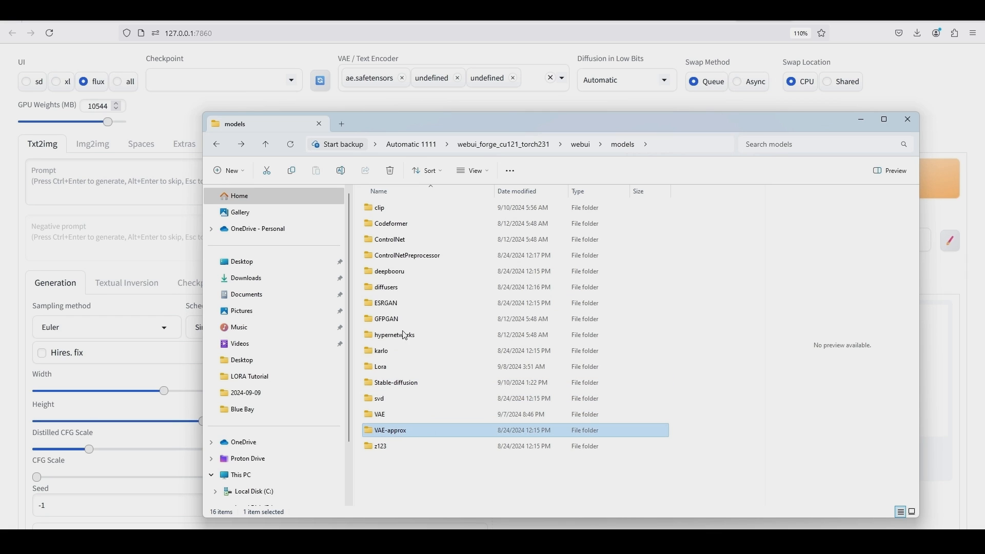
- Rename the clip folder in Forge's models folder back to text_encoder and refresh the model lists in Forge
left_click(376, 209)
left_click(386, 214)
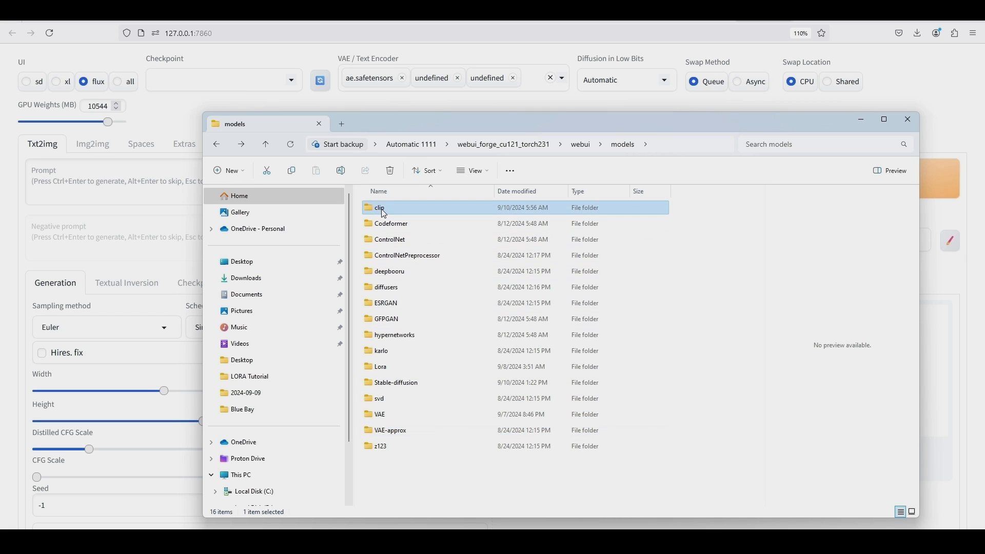
type("te")
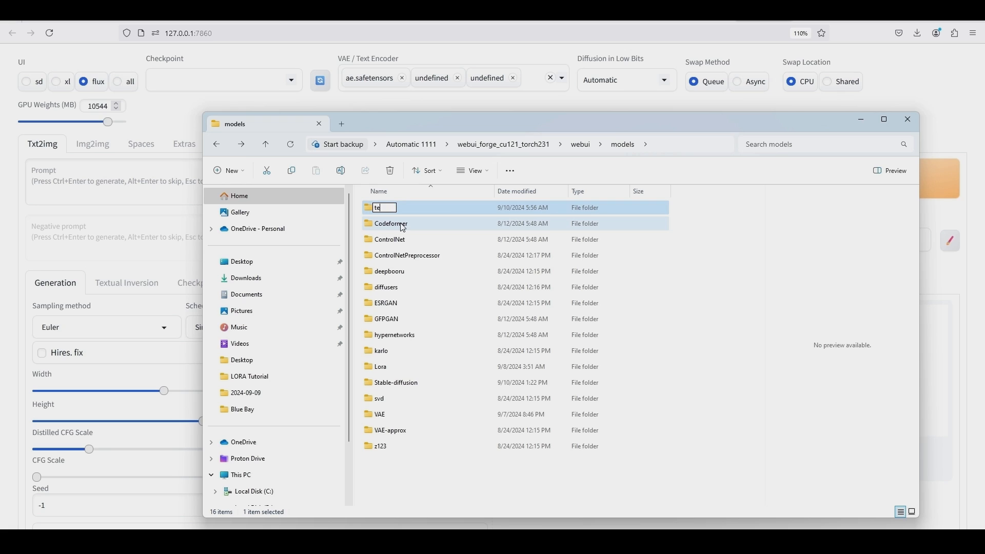
type("xt_encoder")
left_click(705, 307)
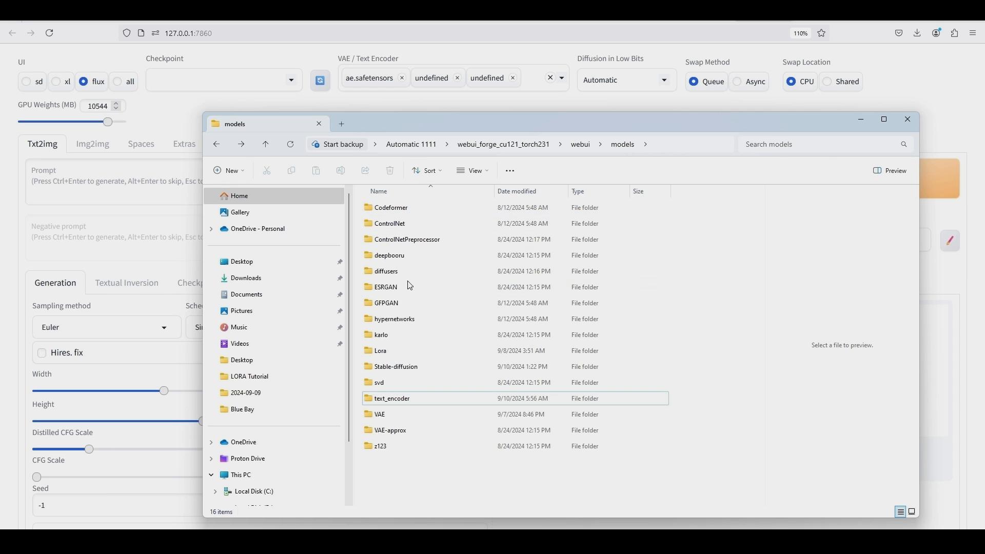
left_click(320, 81)
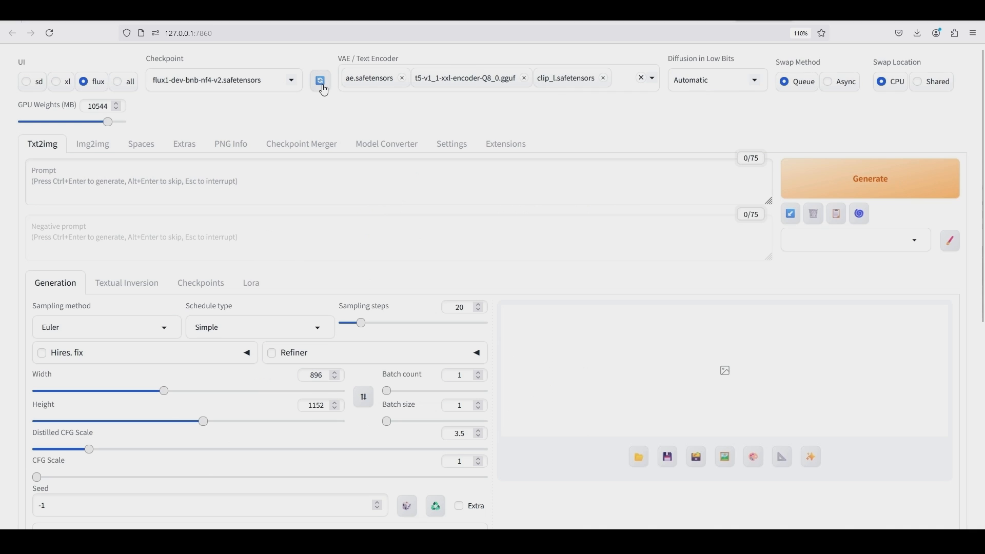